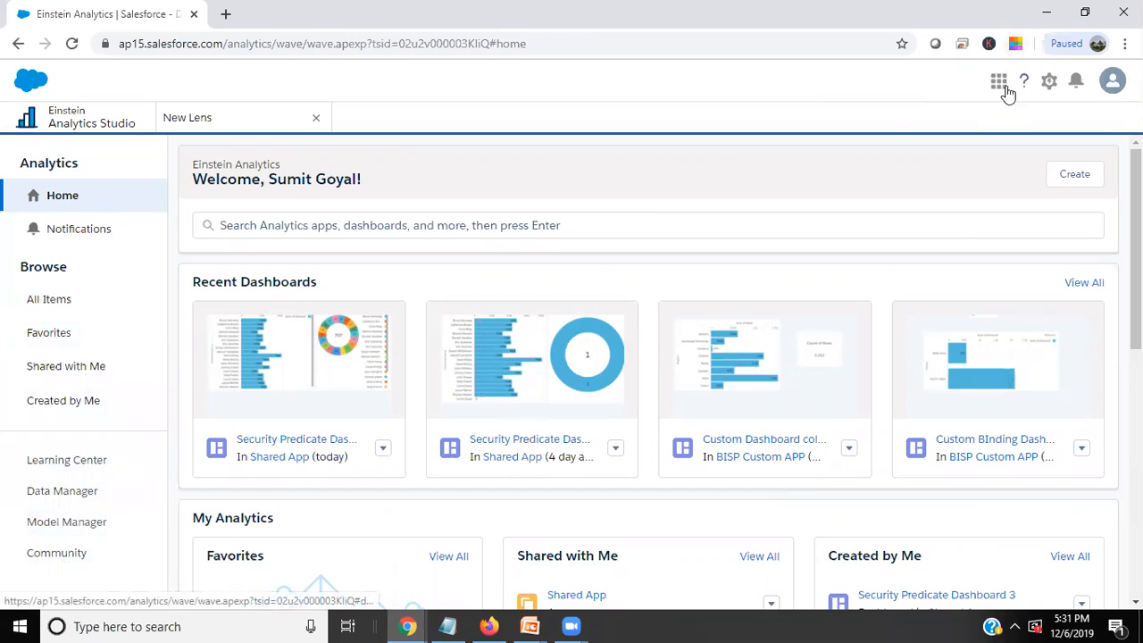
pyautogui.click(1049, 82)
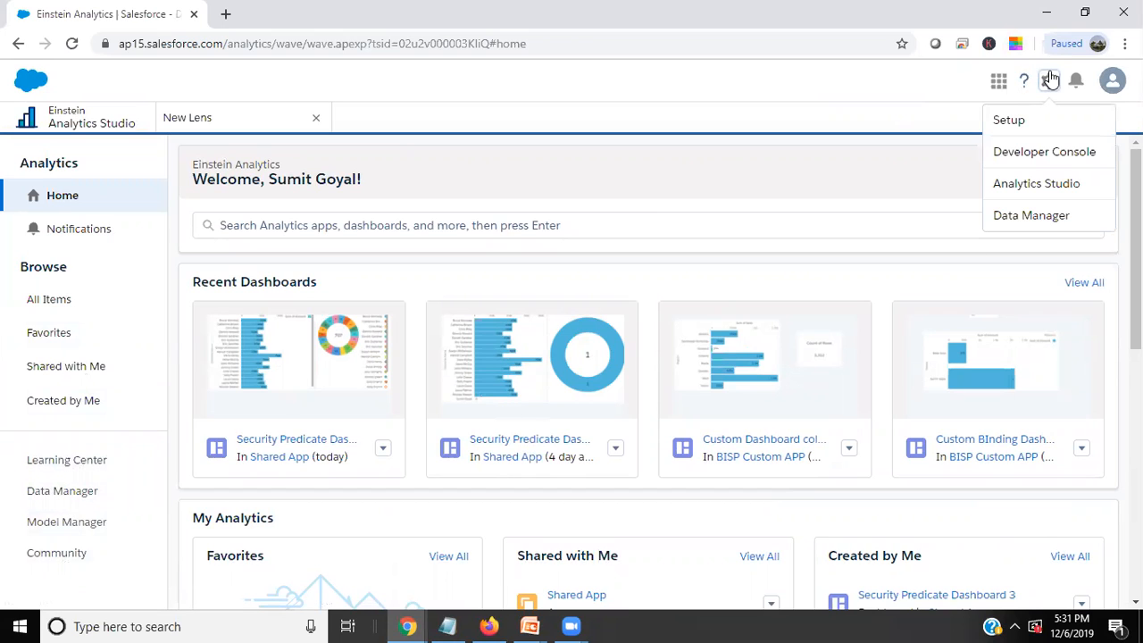
pyautogui.click(924, 93)
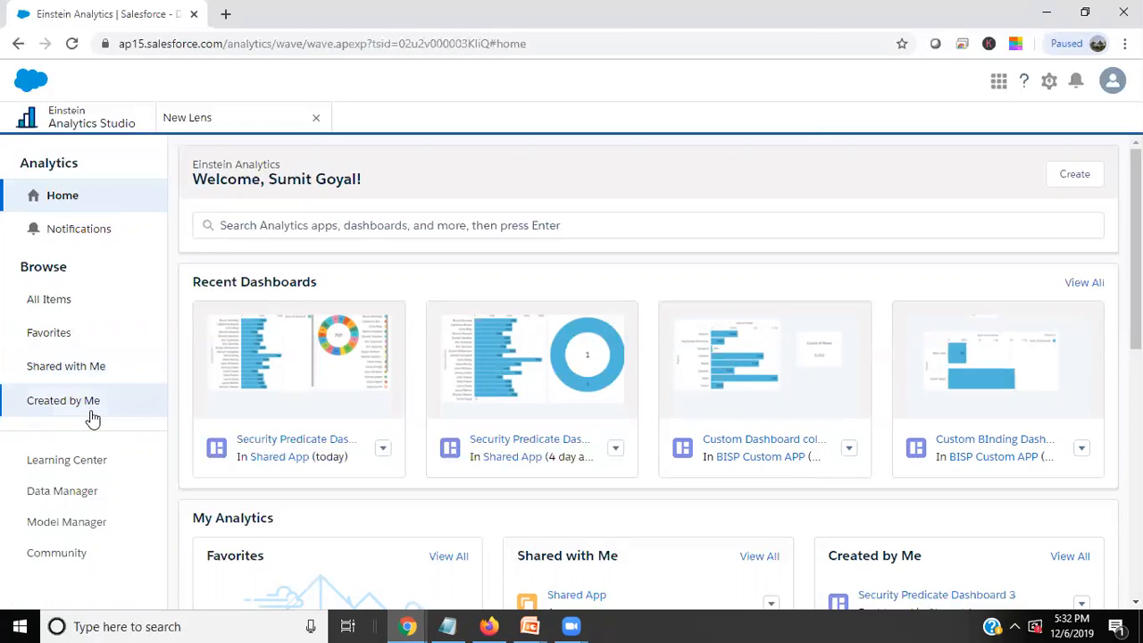
# Browse the apps, dashboards, lenses and datasets listed under the Created by Me items.
pyautogui.click(59, 406)
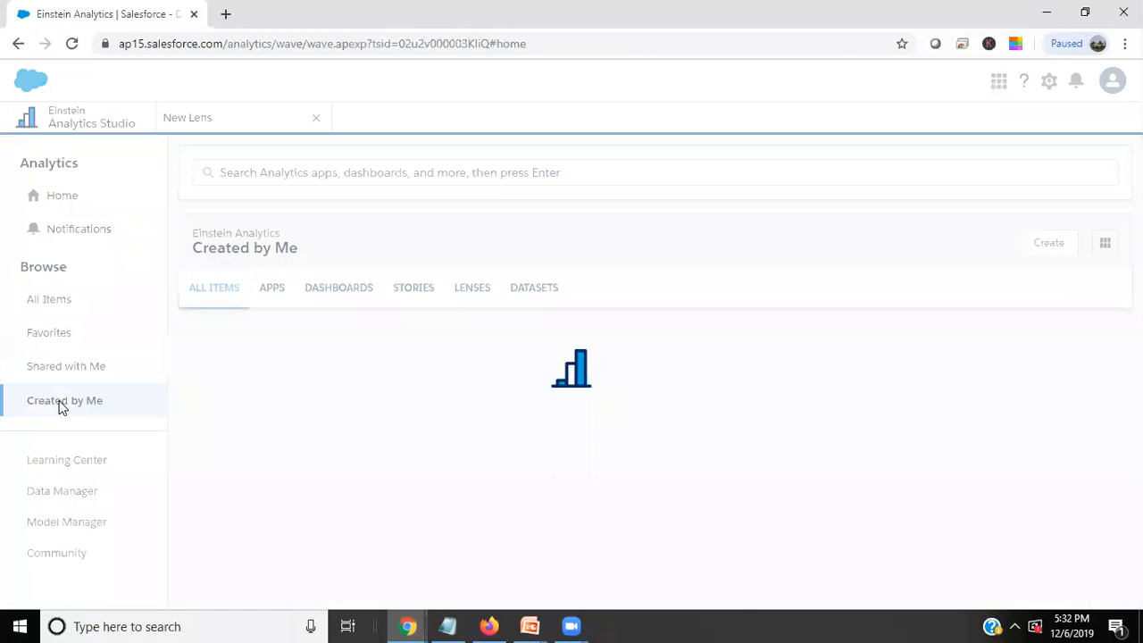
pyautogui.scroll(-3, 485, 485)
pyautogui.scroll(3, 464, 447)
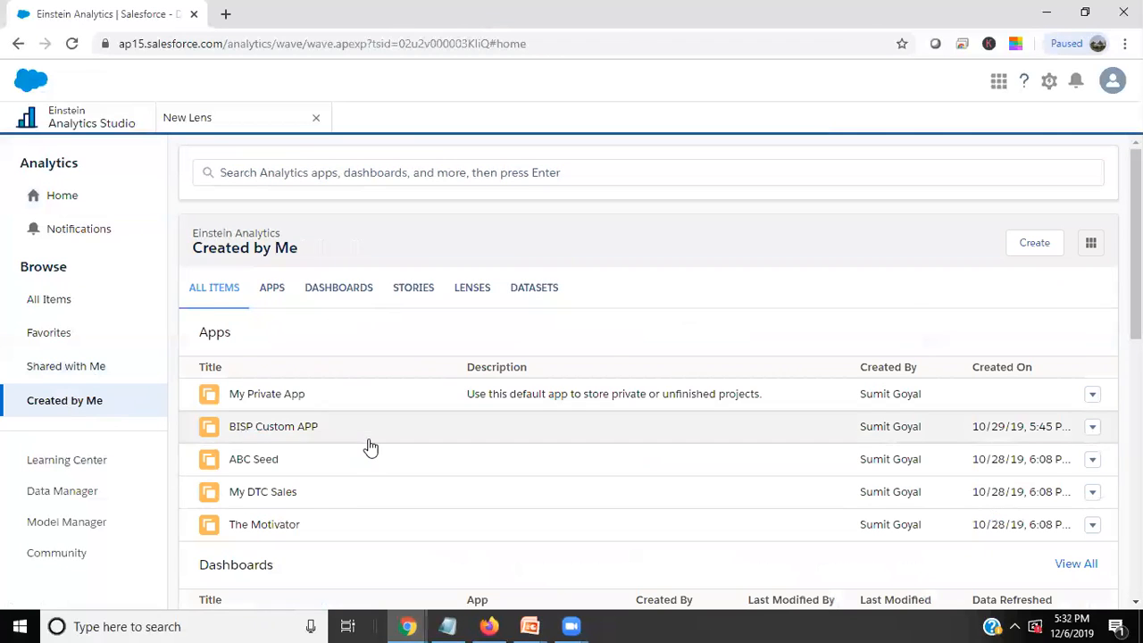
pyautogui.scroll(-7, 363, 449)
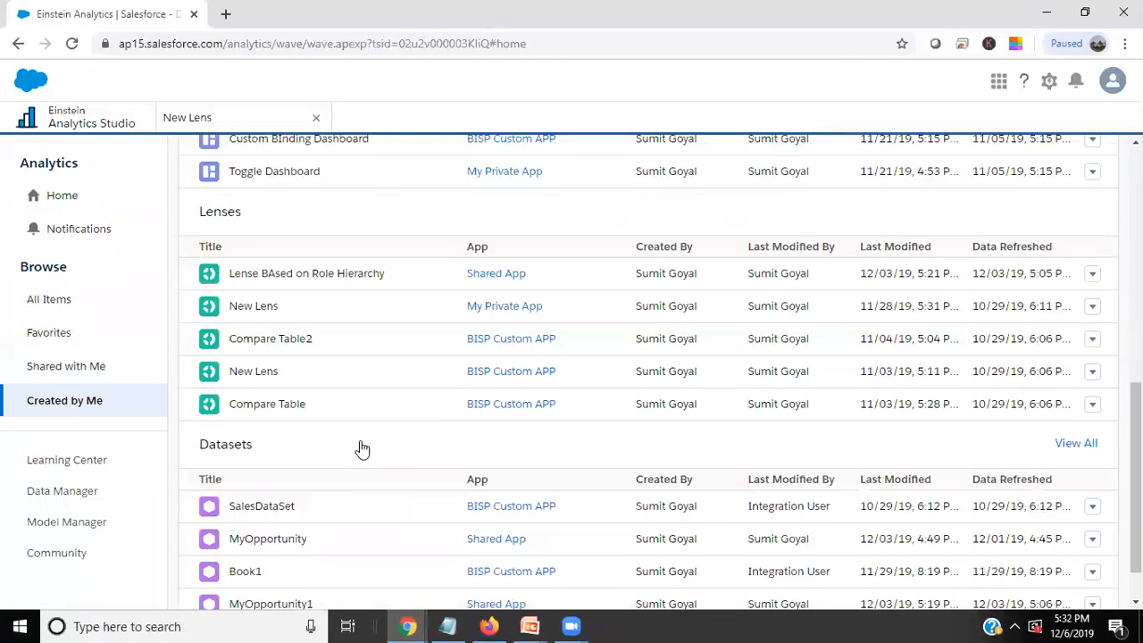
# Open SalesDataSet as a new lens from the datasets in the All Items listing.
pyautogui.click(55, 306)
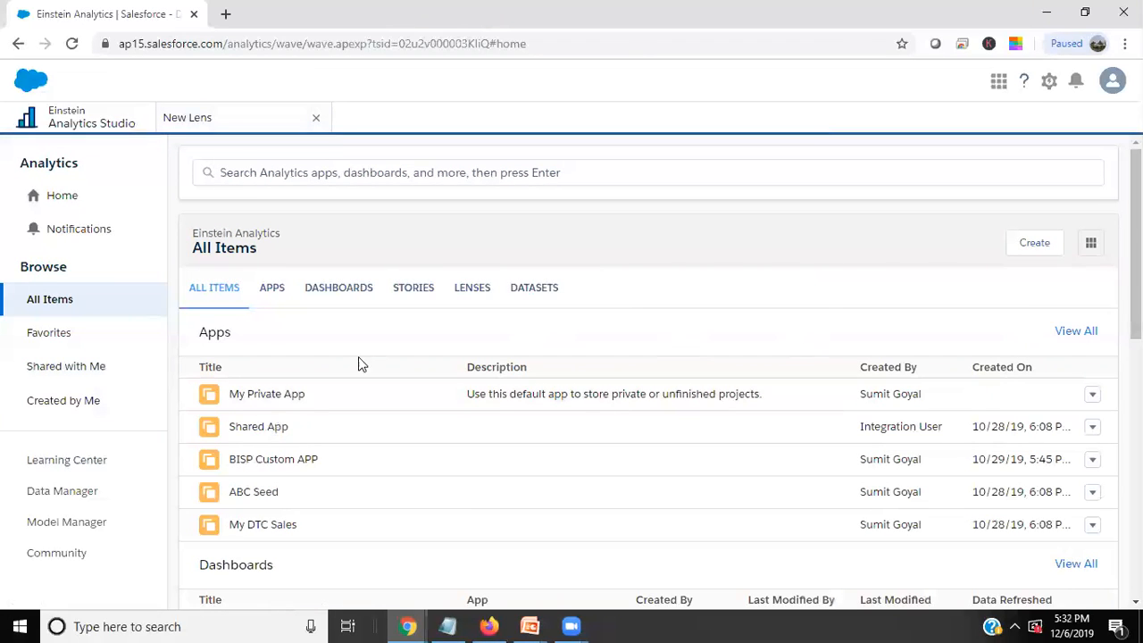
pyautogui.scroll(-3, 357, 444)
pyautogui.scroll(3, 446, 316)
pyautogui.click(527, 290)
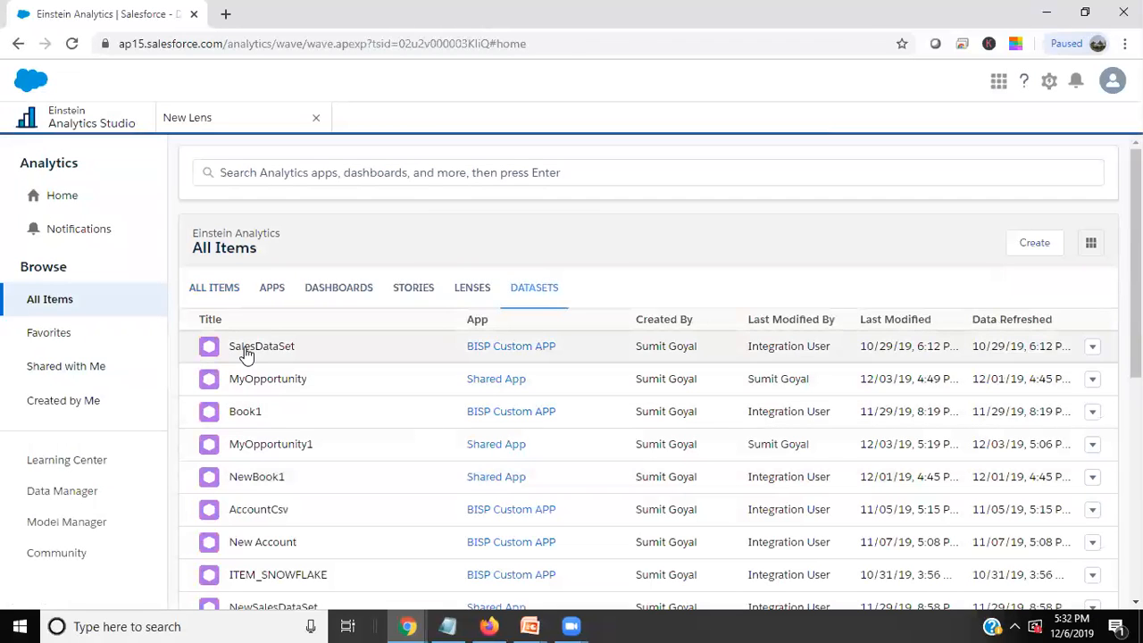
pyautogui.click(247, 350)
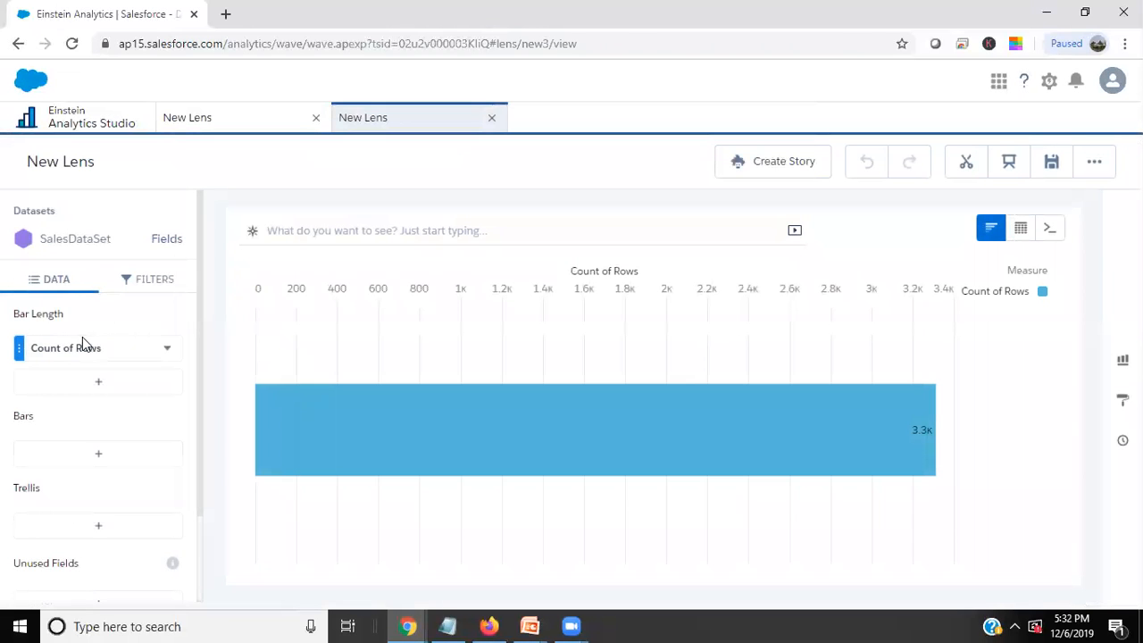
# Change the chart's bar length measure to Sum of Sales.
pyautogui.click(85, 348)
pyautogui.click(198, 378)
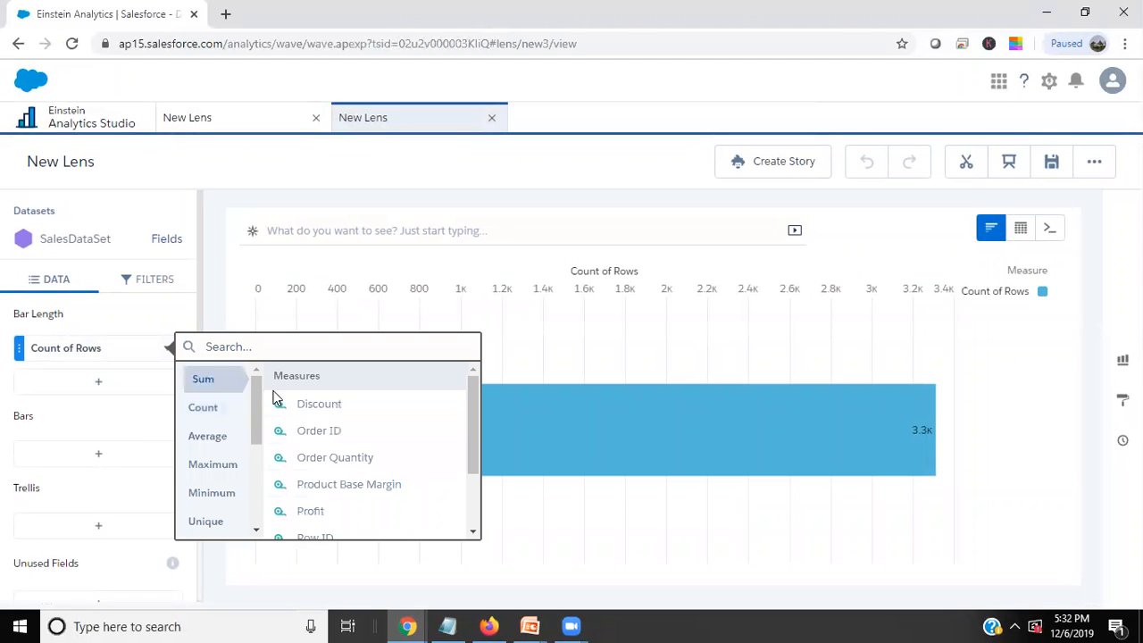
pyautogui.scroll(-2, 345, 489)
pyautogui.click(323, 484)
# Group the chart's bars by the Product Sub-Category dimension.
pyautogui.click(105, 457)
pyautogui.scroll(-2, 299, 502)
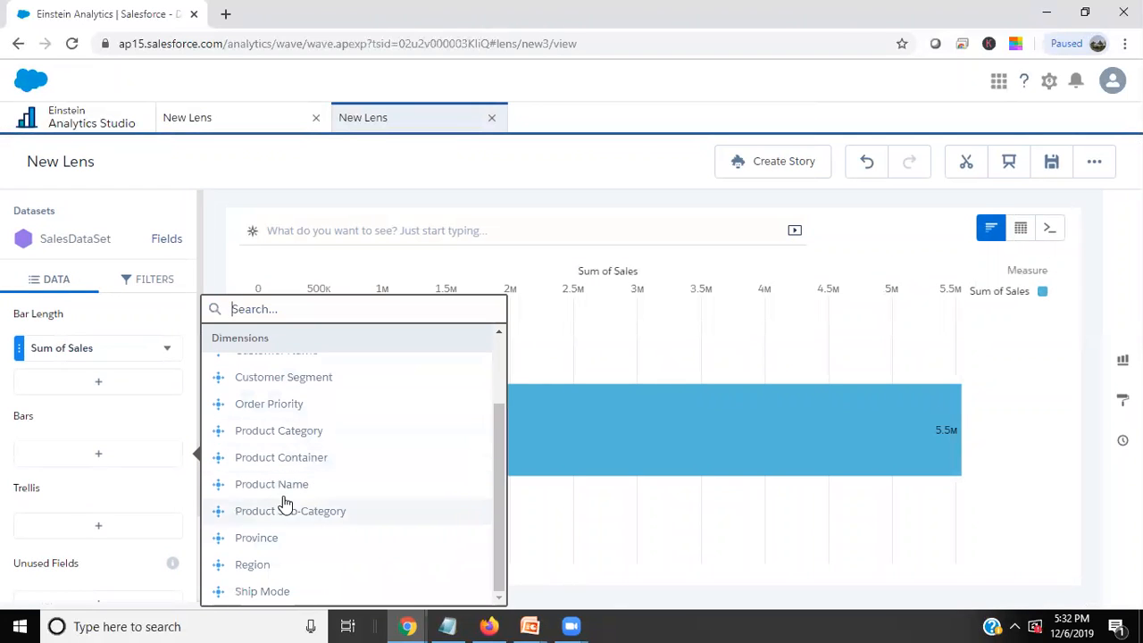
pyautogui.click(272, 514)
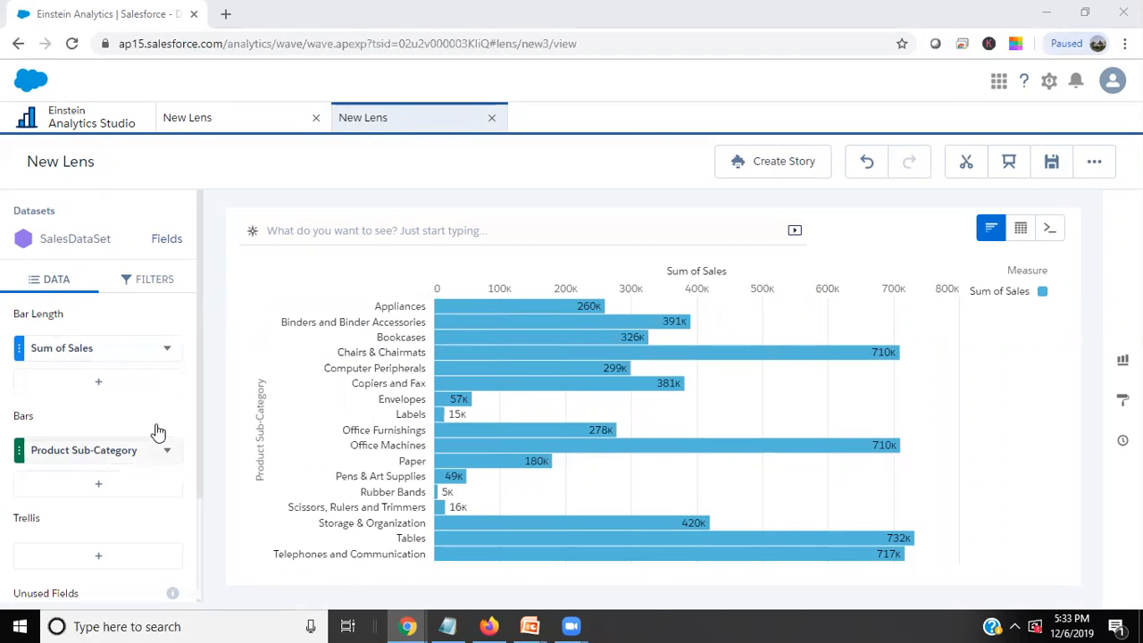
# Sort the bars by Sum of Sales descending and ascending, and check the order clause in the lens's SAQL query.
pyautogui.click(686, 278)
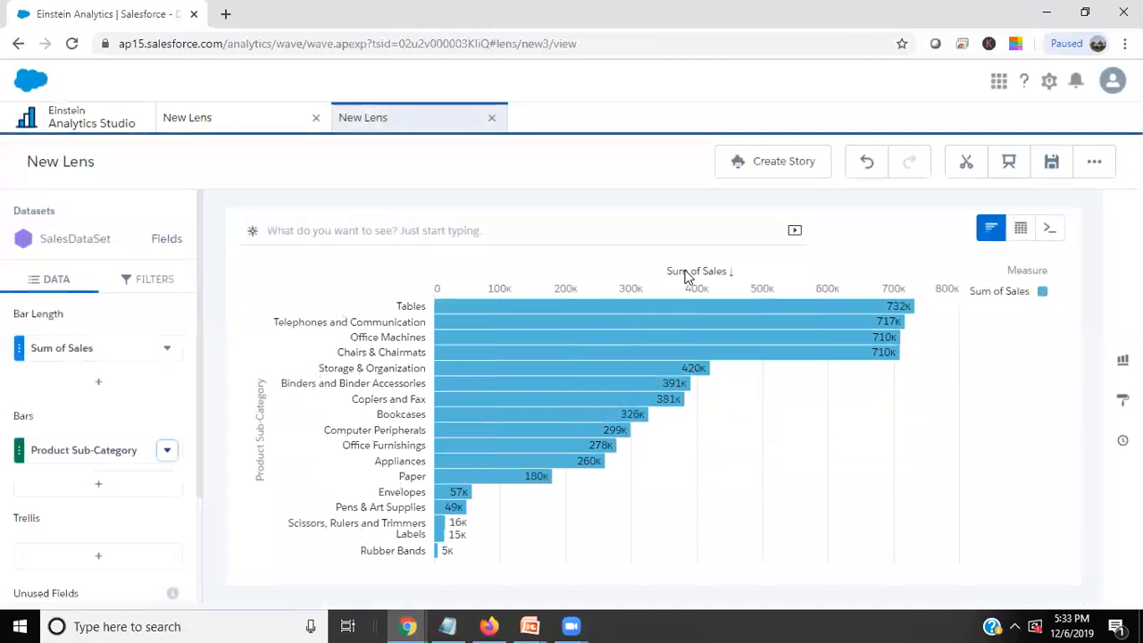
pyautogui.click(731, 277)
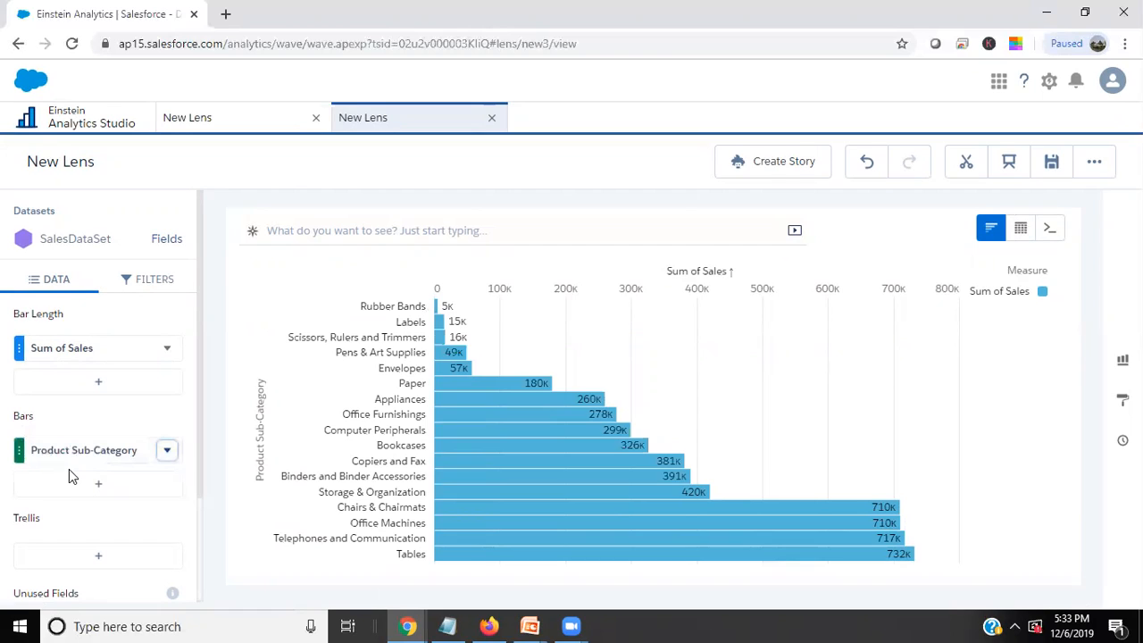
pyautogui.click(1057, 230)
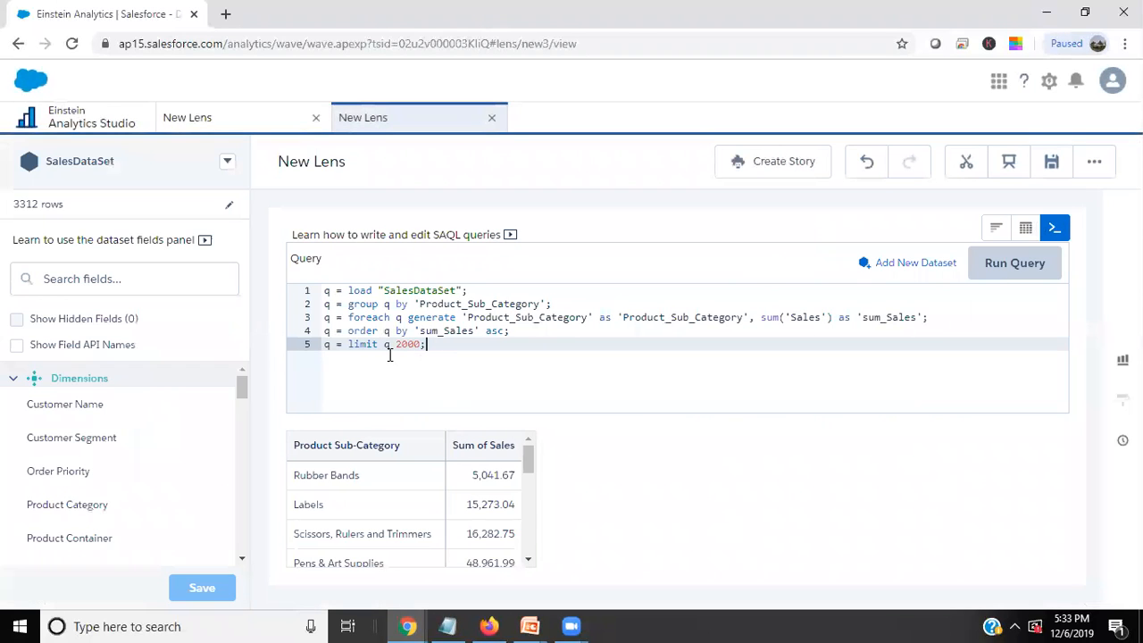
pyautogui.moveTo(415, 332); pyautogui.dragTo(475, 331)
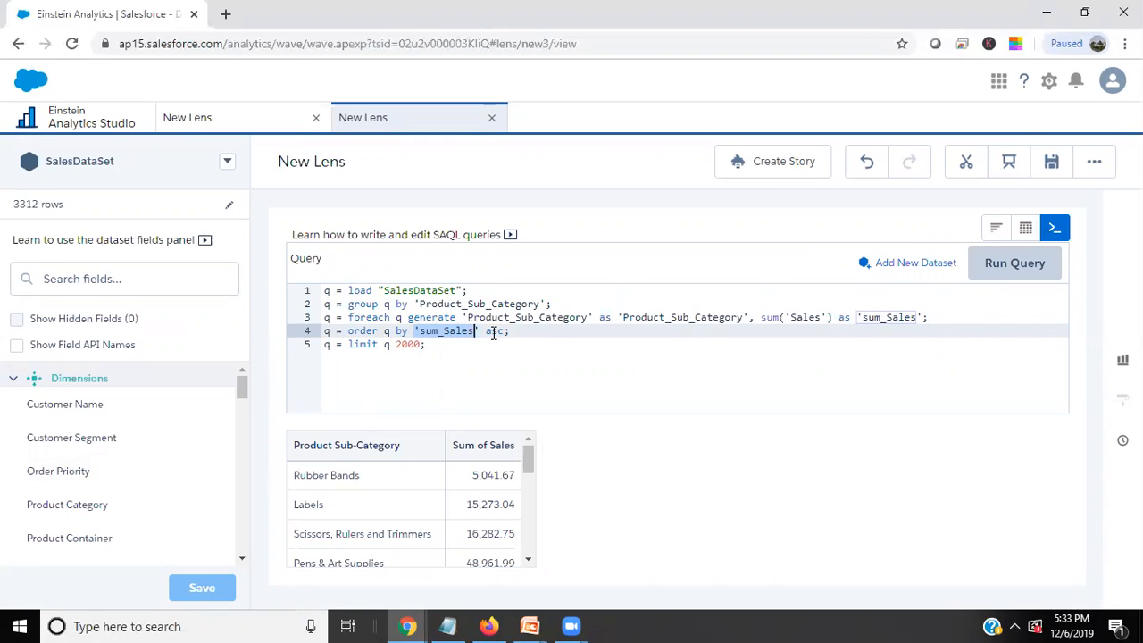
pyautogui.click(884, 168)
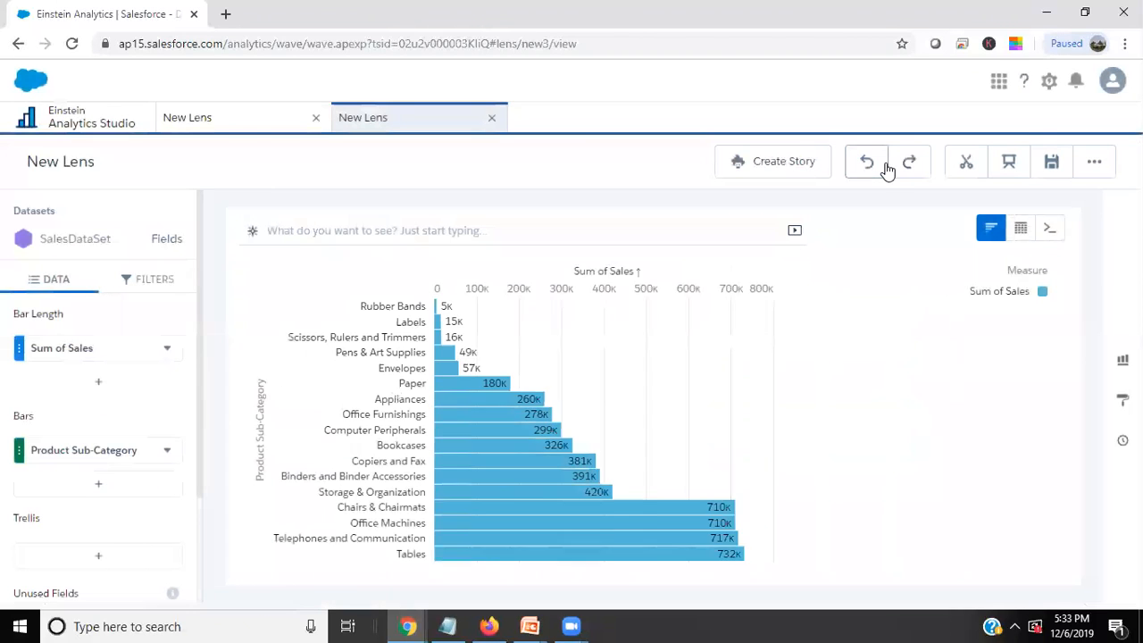
# Sort the bars by Product Sub-Category in descending and ascending order, and clear the sort.
pyautogui.click(167, 454)
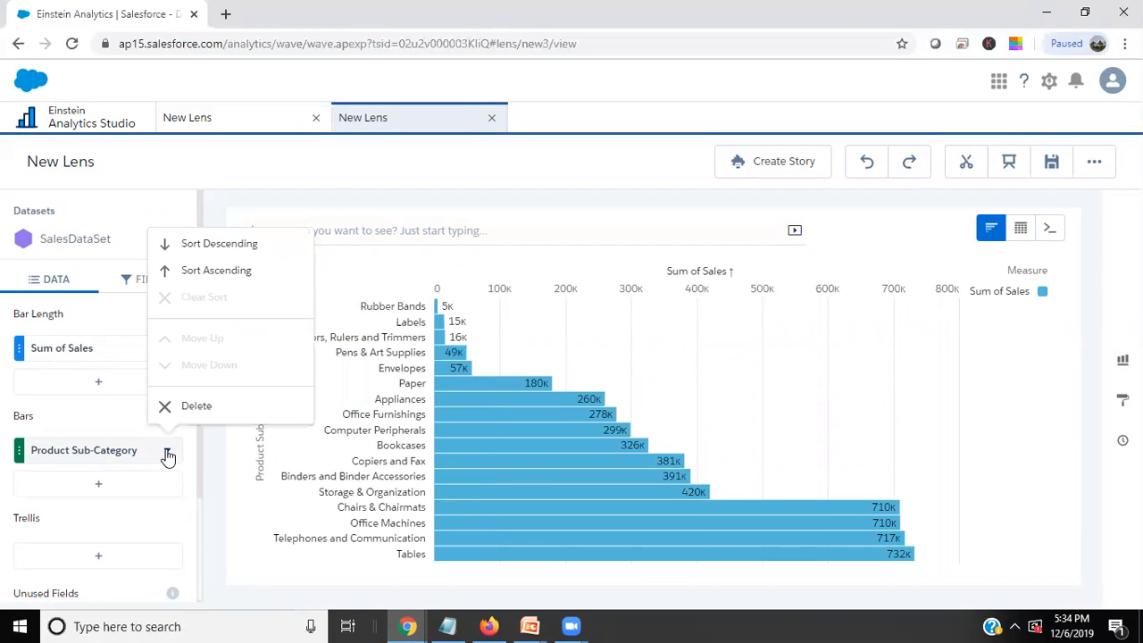
pyautogui.click(205, 244)
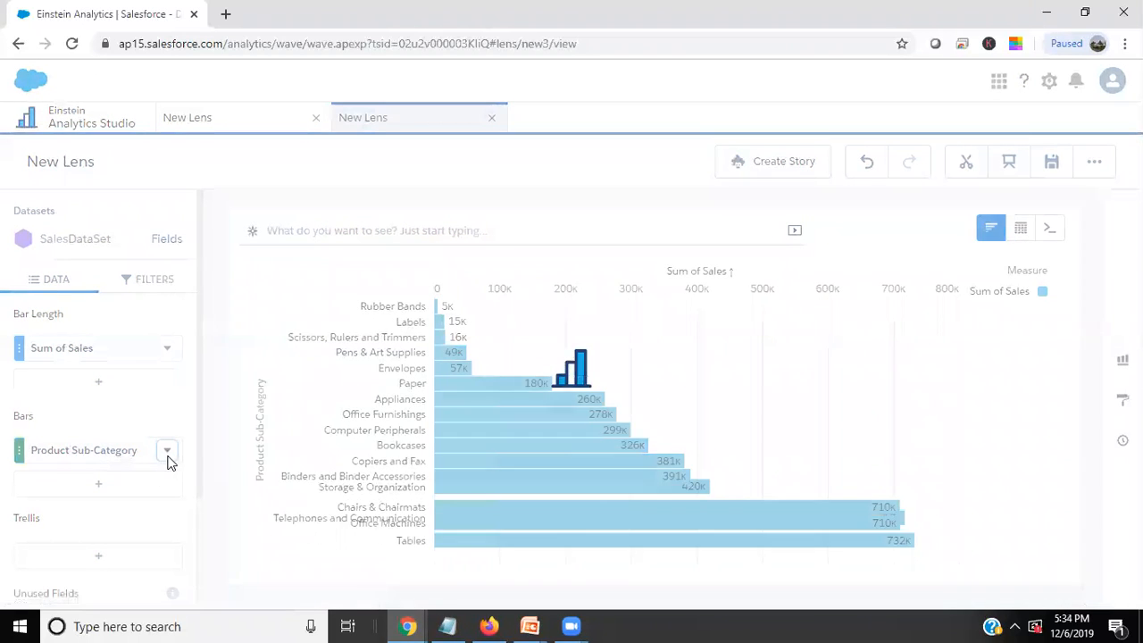
pyautogui.click(167, 452)
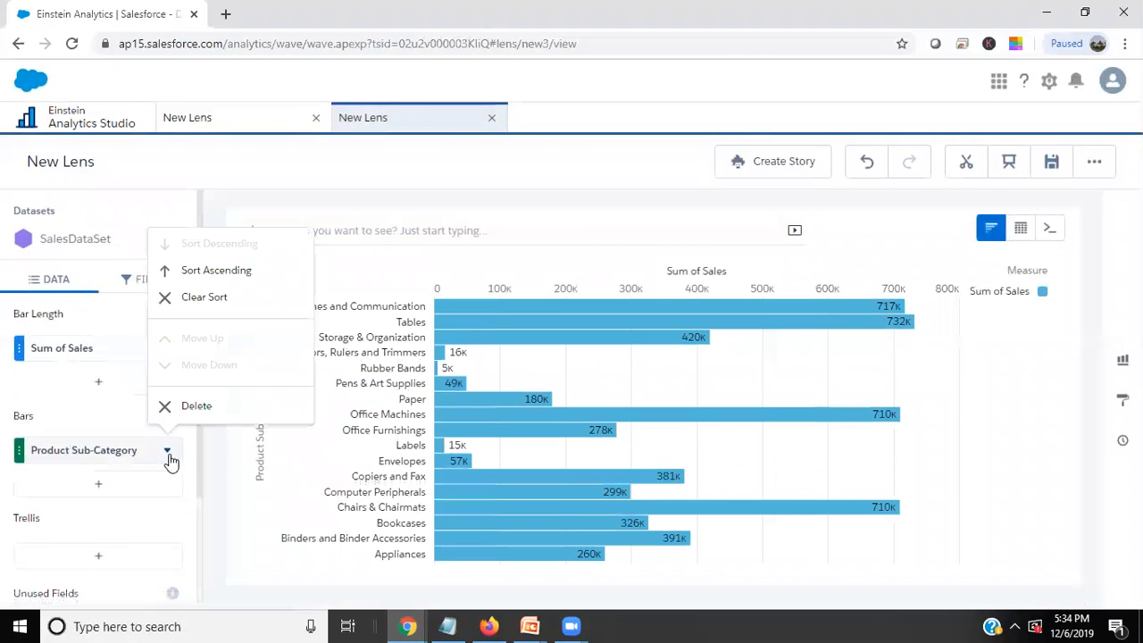
pyautogui.click(198, 272)
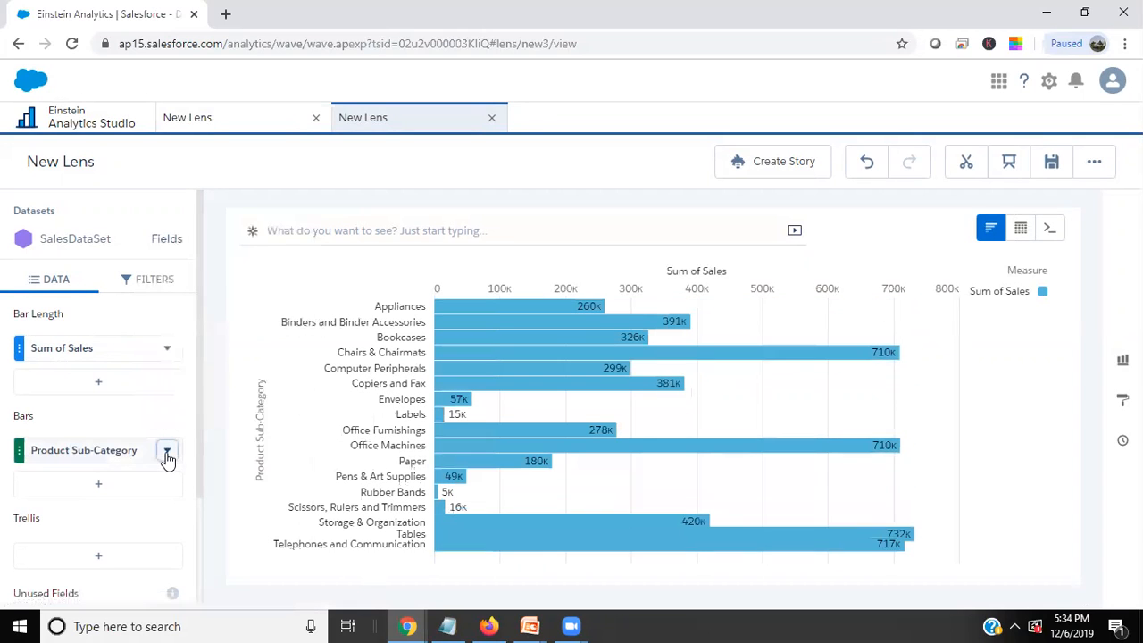
pyautogui.click(167, 451)
pyautogui.click(204, 299)
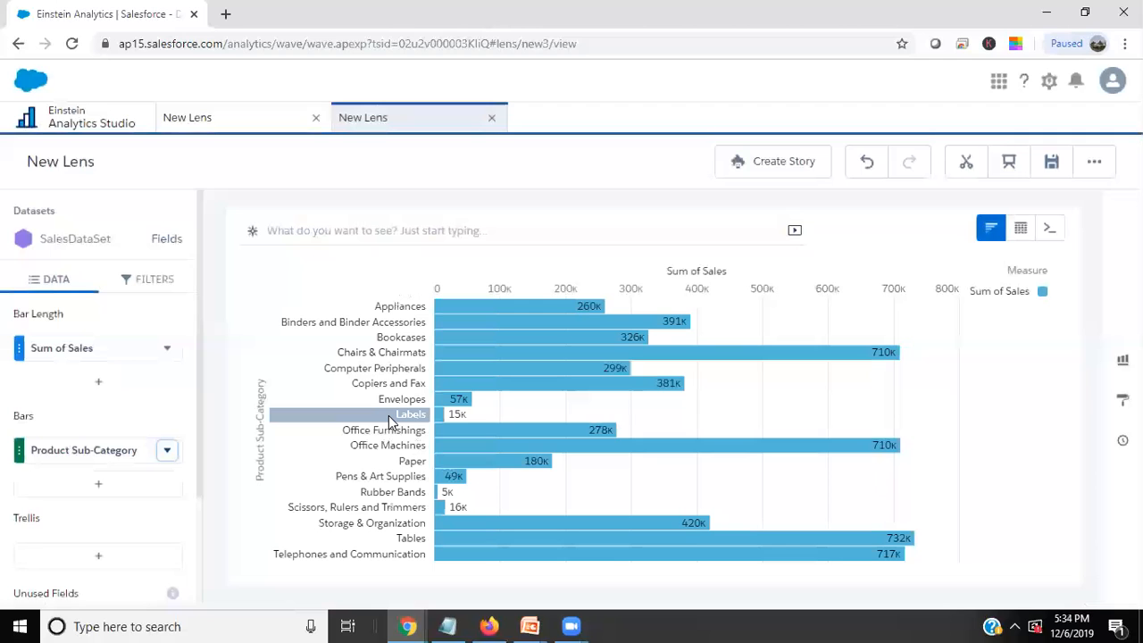
# Switch to the other open lens containing the table of sales and profit by Product Sub-Category.
pyautogui.click(232, 122)
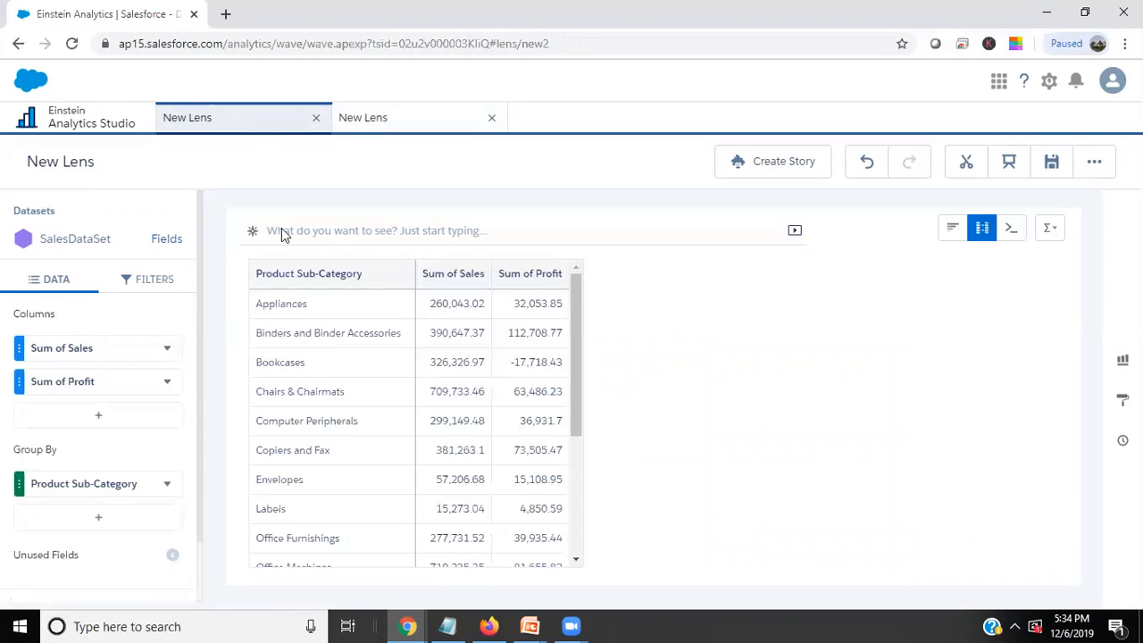
# Delete the Sum of Profit column from the table and undo the deletion.
pyautogui.click(167, 382)
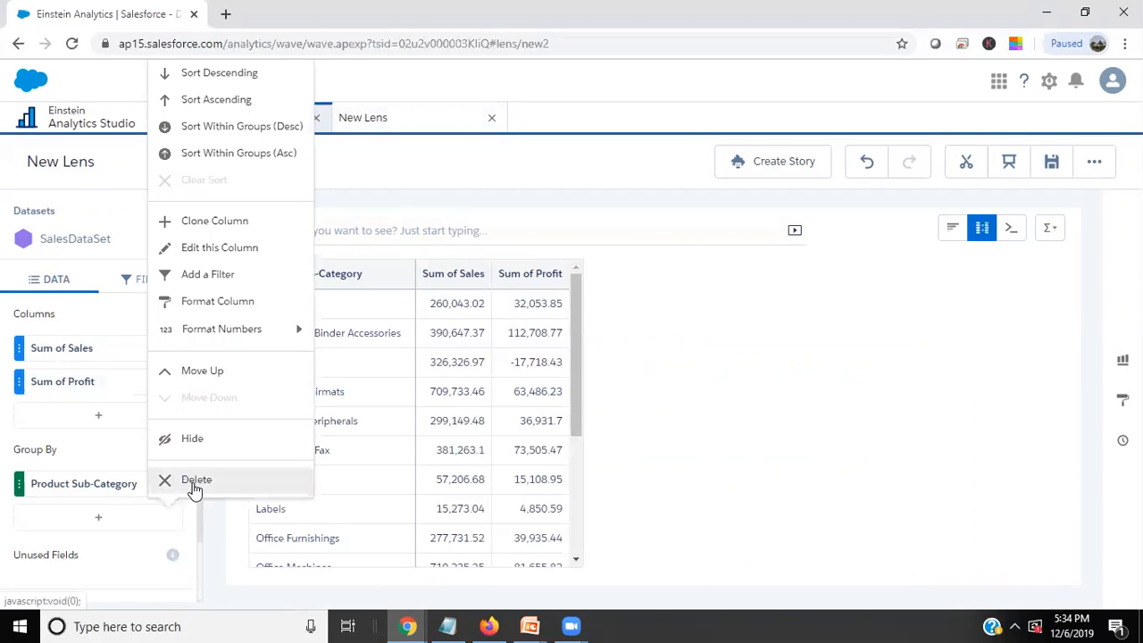
pyautogui.click(195, 482)
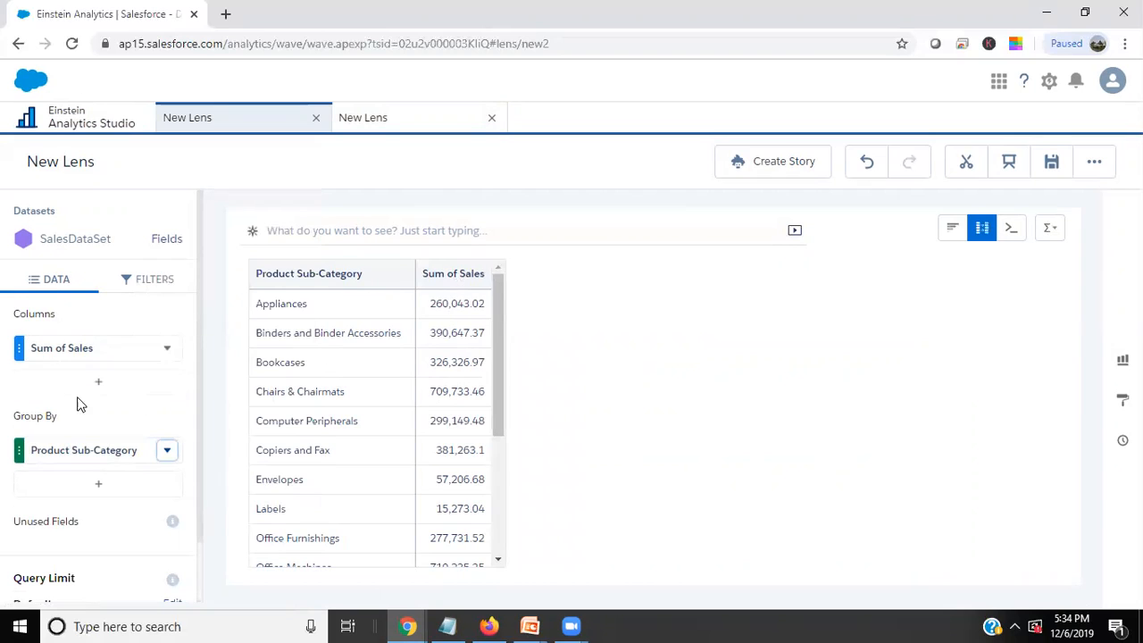
pyautogui.click(867, 162)
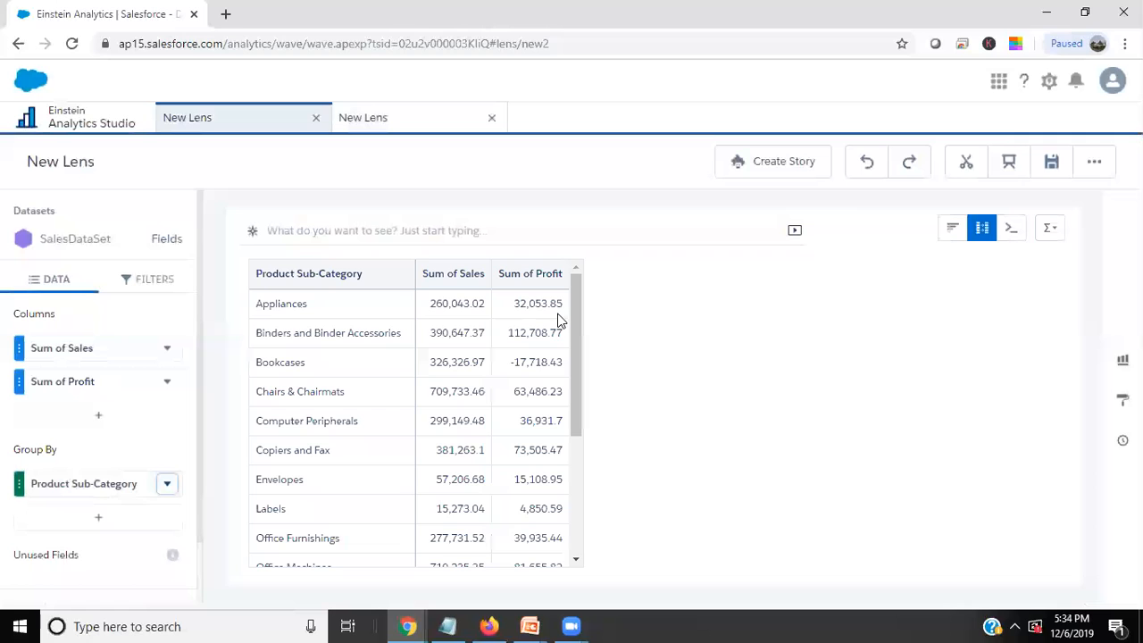
# Clone the Sum of Profit column in the table.
pyautogui.click(100, 417)
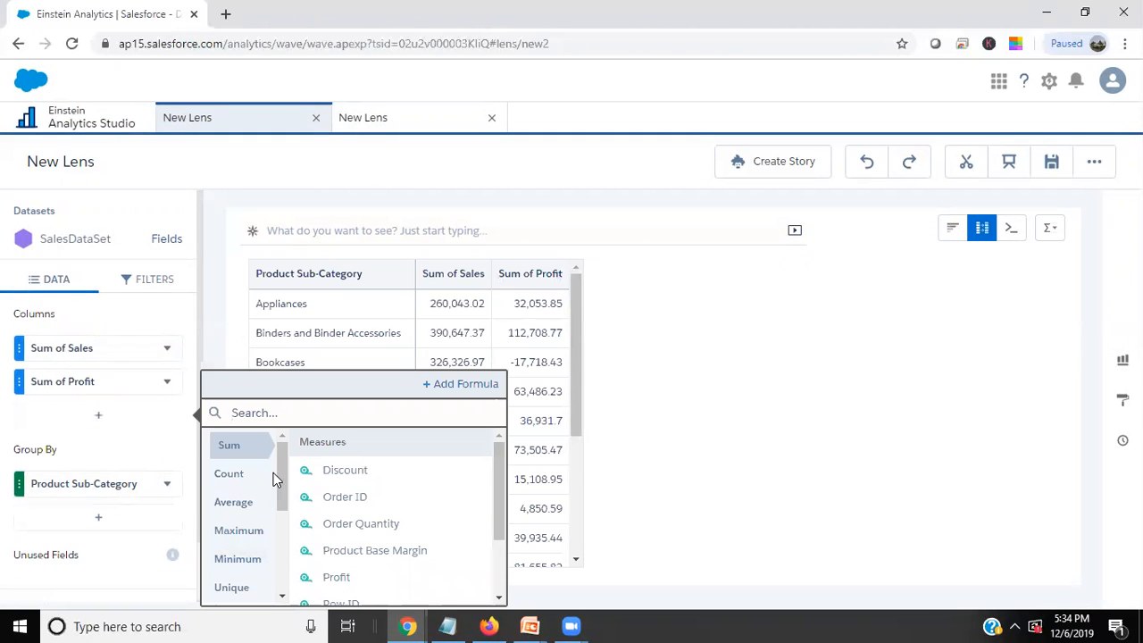
pyautogui.click(169, 382)
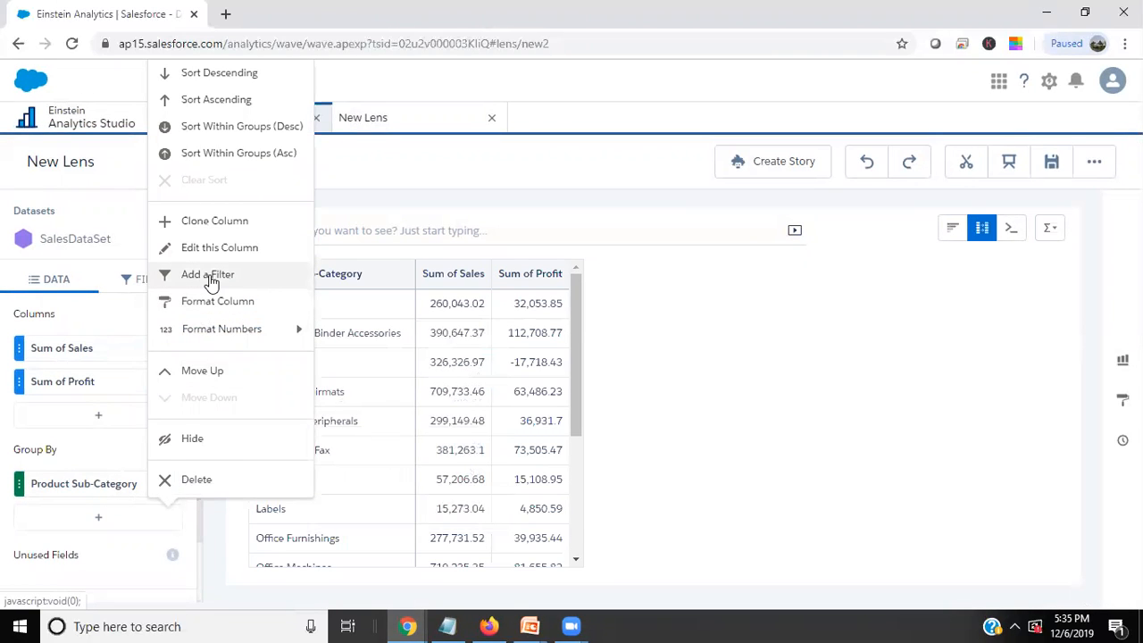
pyautogui.click(196, 224)
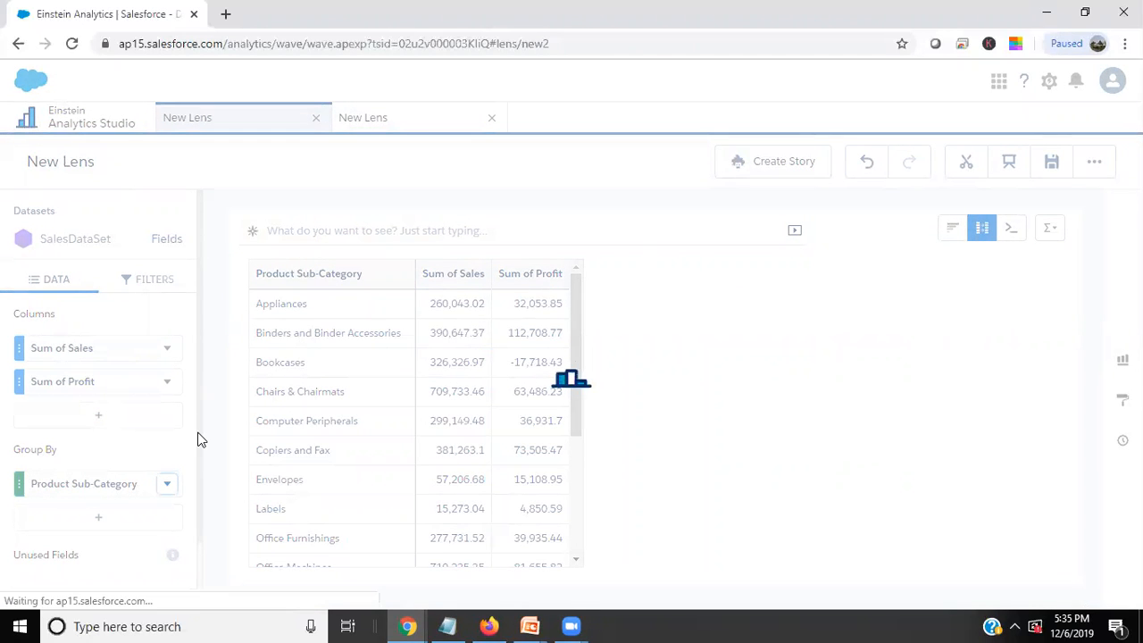
# View the cloned Sum of Profit column's formula settings, close them without changes and delete the clone.
pyautogui.click(167, 414)
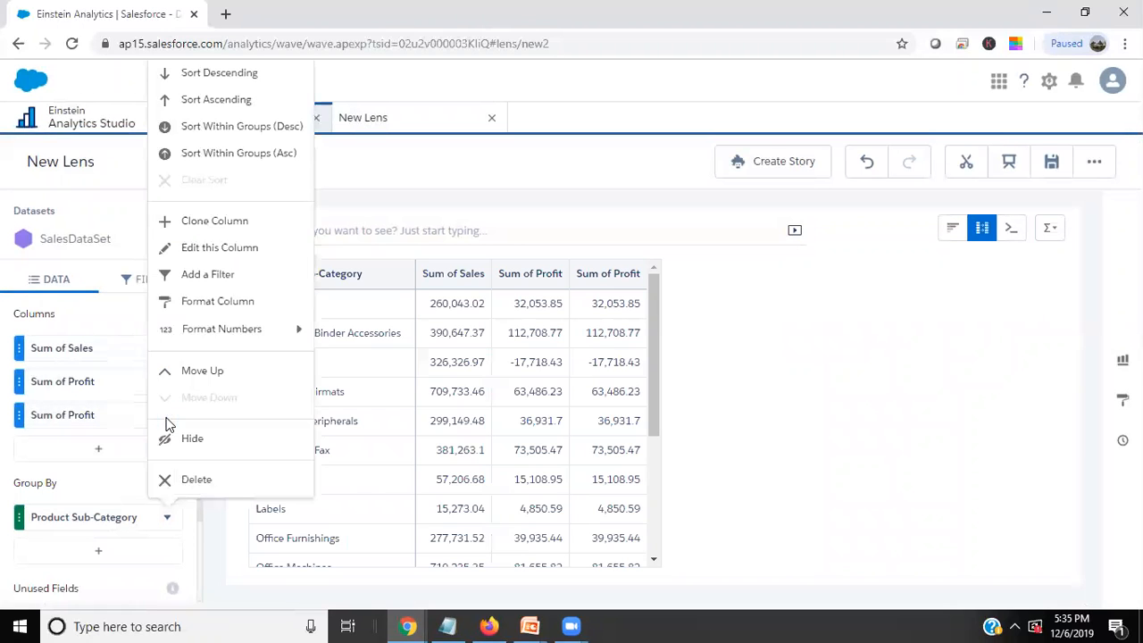
pyautogui.click(187, 250)
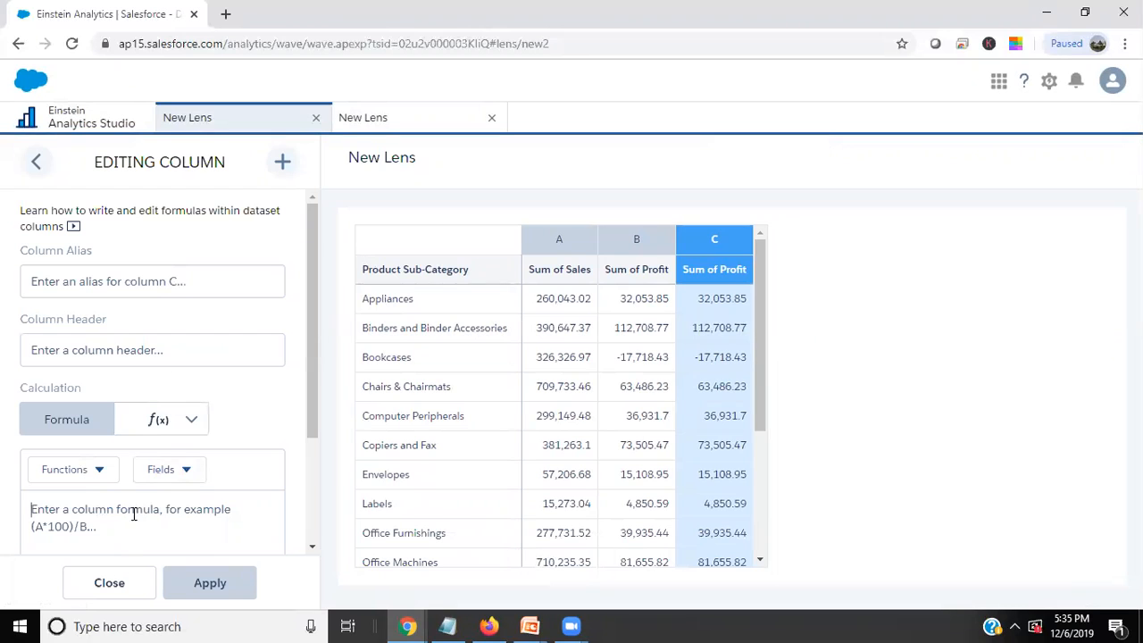
pyautogui.click(111, 582)
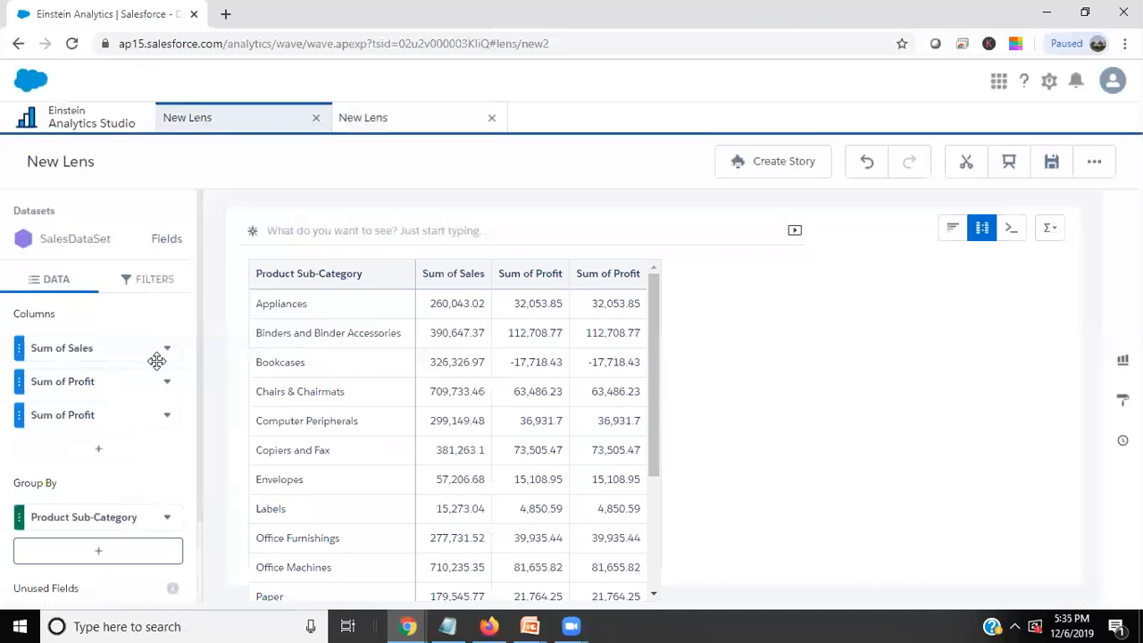
pyautogui.click(170, 416)
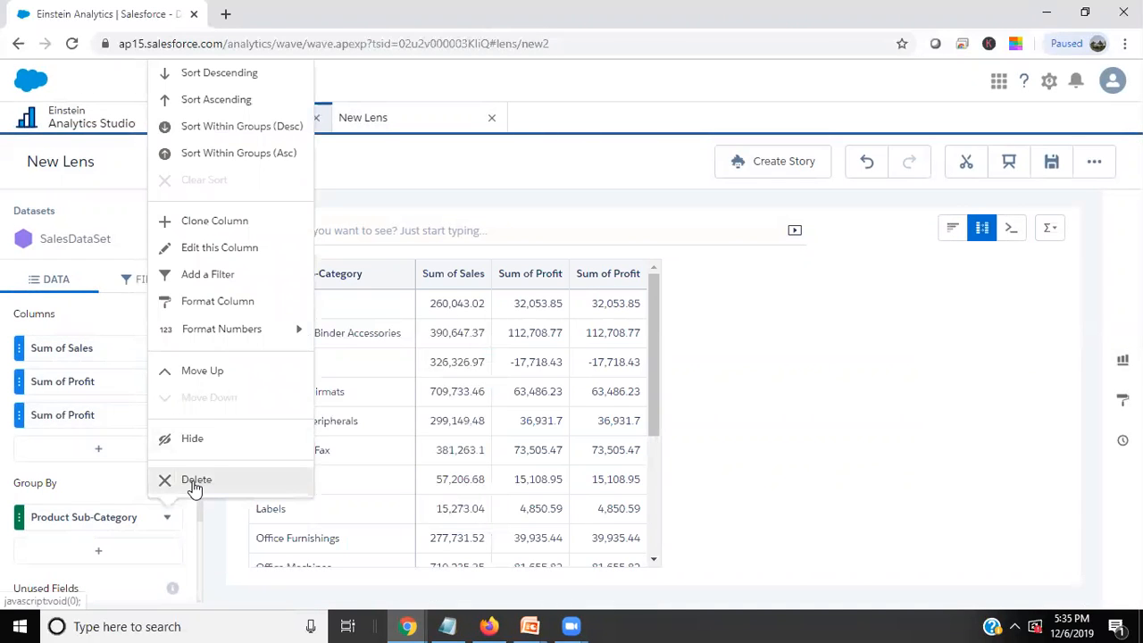
pyautogui.click(190, 484)
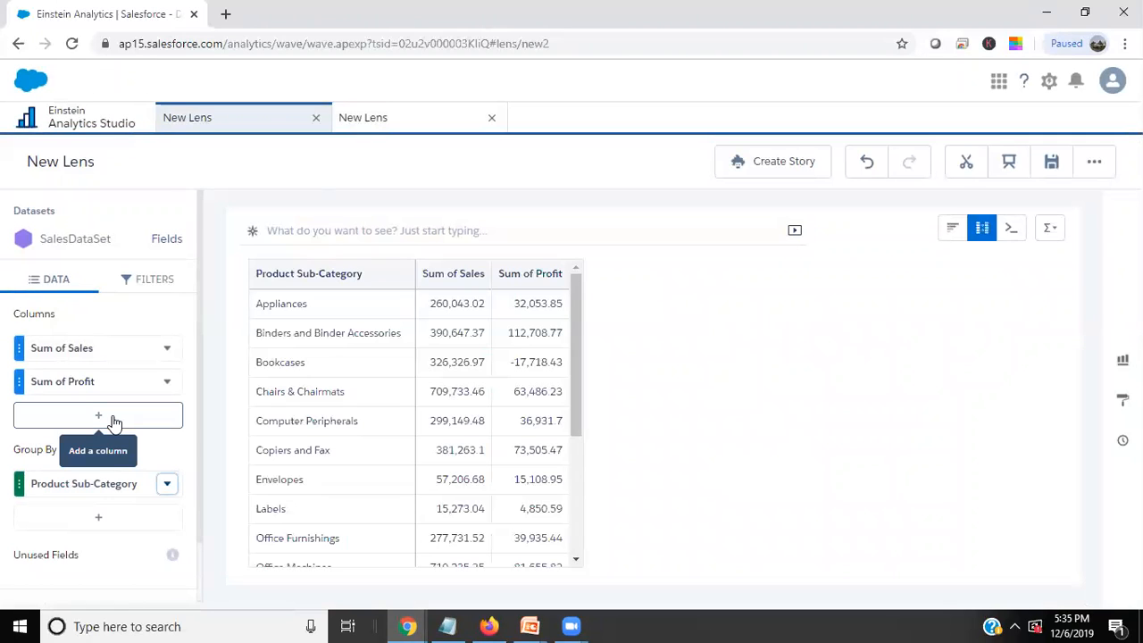
# Add a formula column to the table and choose Running Total as its calculation.
pyautogui.click(102, 420)
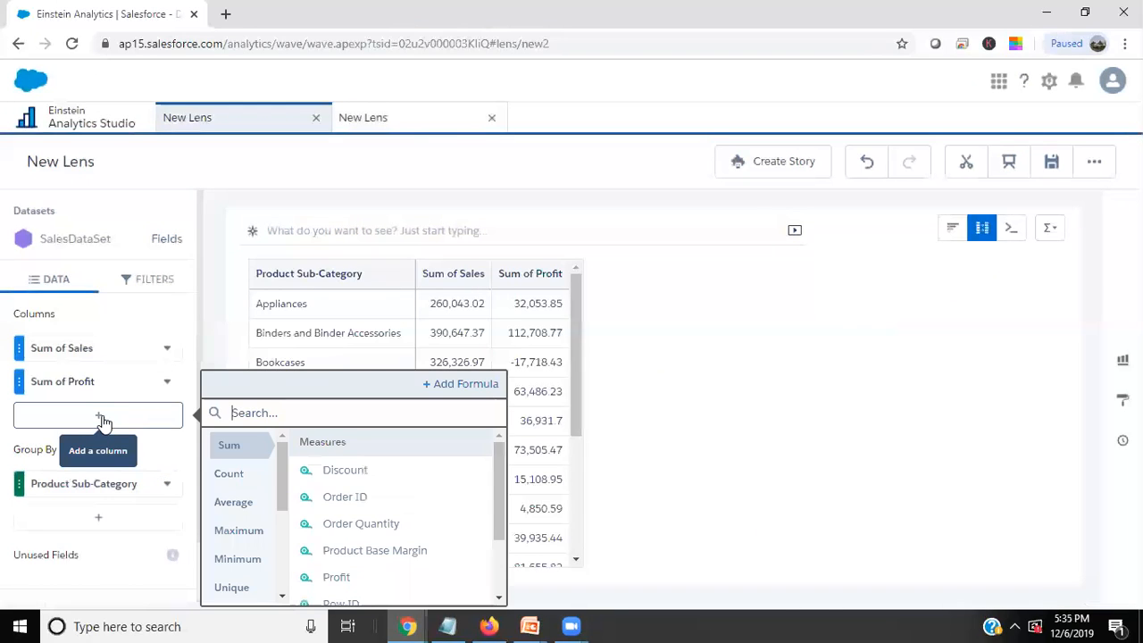
pyautogui.click(466, 385)
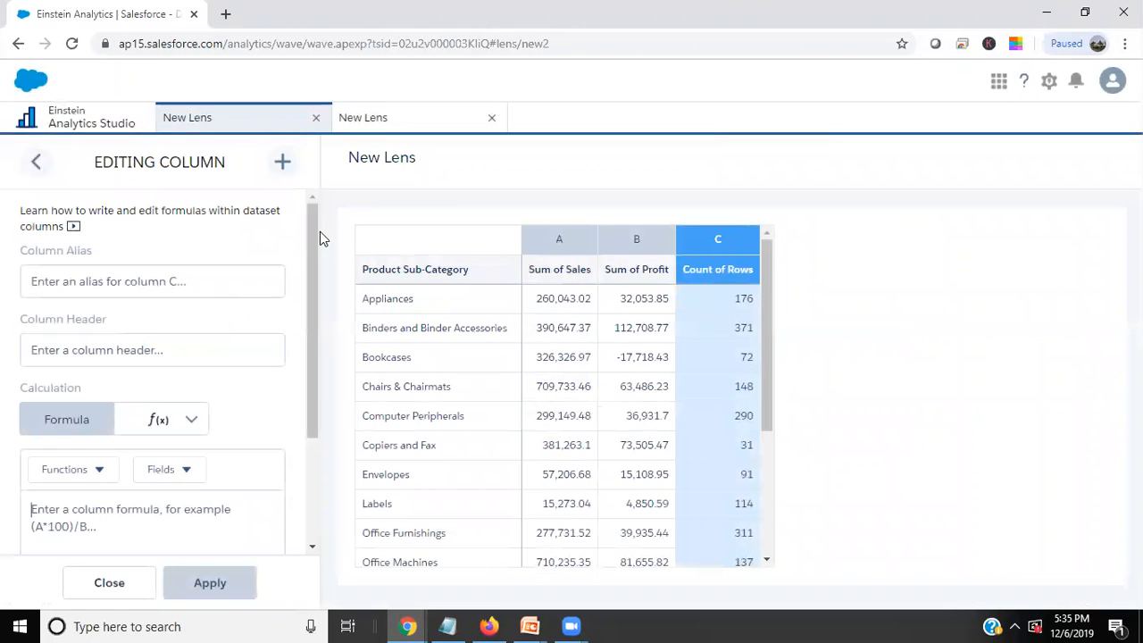
pyautogui.click(192, 420)
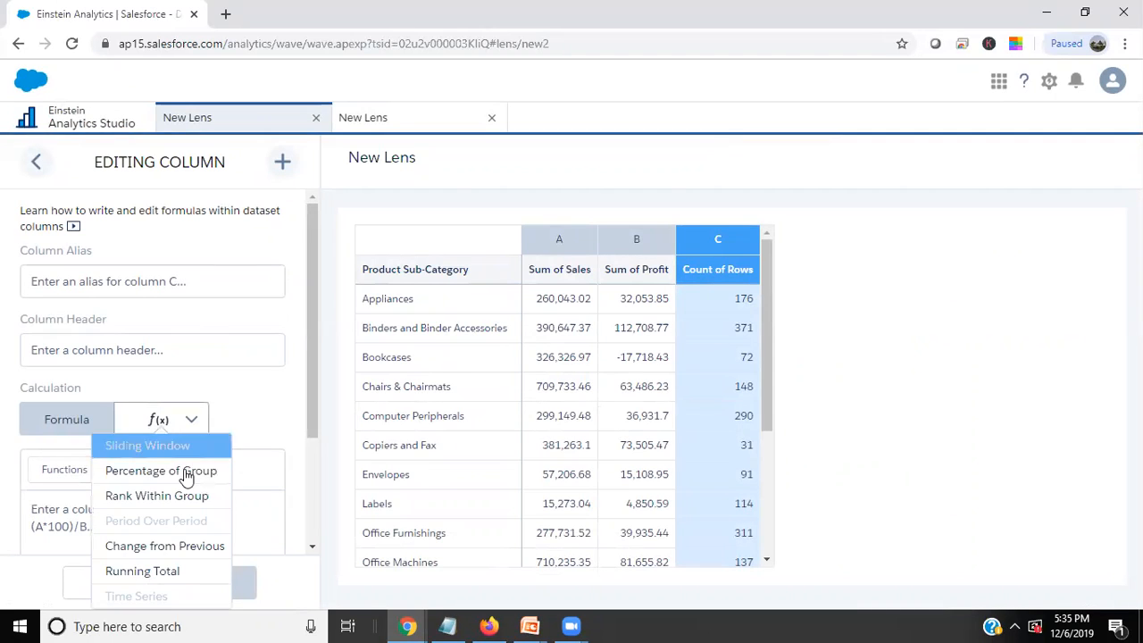
pyautogui.click(161, 571)
pyautogui.scroll(-1, 116, 457)
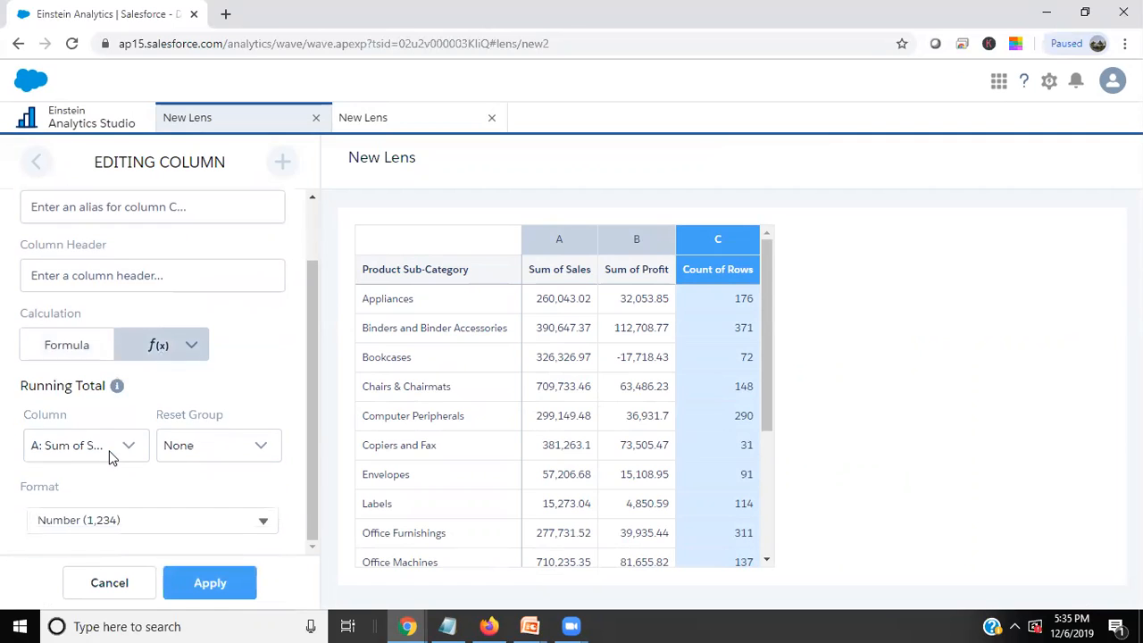
# Base the running total on Sum of Sales with no reset group, format it as Currency Rounded ($1,234) and apply.
pyautogui.click(128, 446)
pyautogui.click(105, 475)
pyautogui.click(254, 446)
pyautogui.click(222, 446)
pyautogui.click(183, 520)
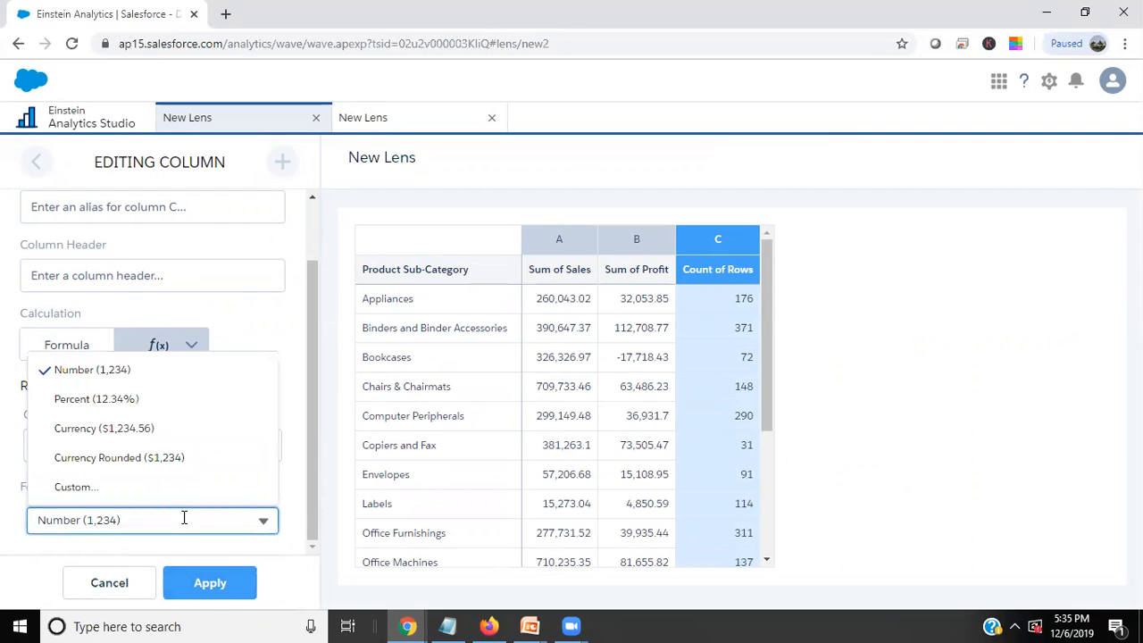
pyautogui.click(92, 459)
pyautogui.click(189, 586)
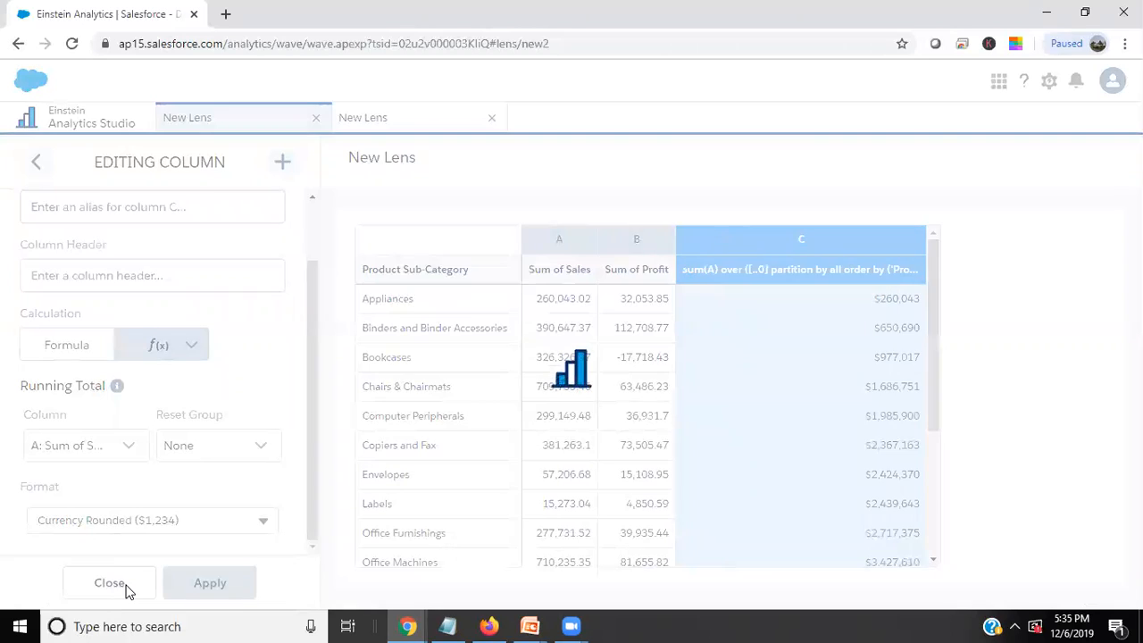
# Give the running total column the header Cumulative Total, apply it and close the column editor.
pyautogui.click(129, 280)
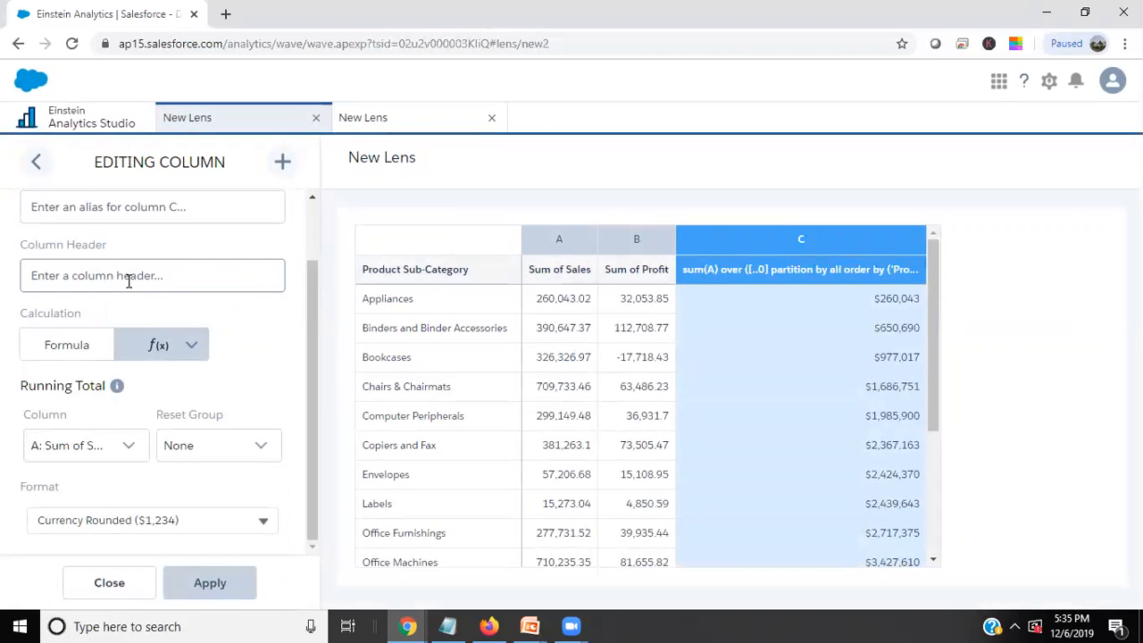
pyautogui.write('Runn')
pyautogui.press('BackSpace')
pyautogui.write('Cumulative To')
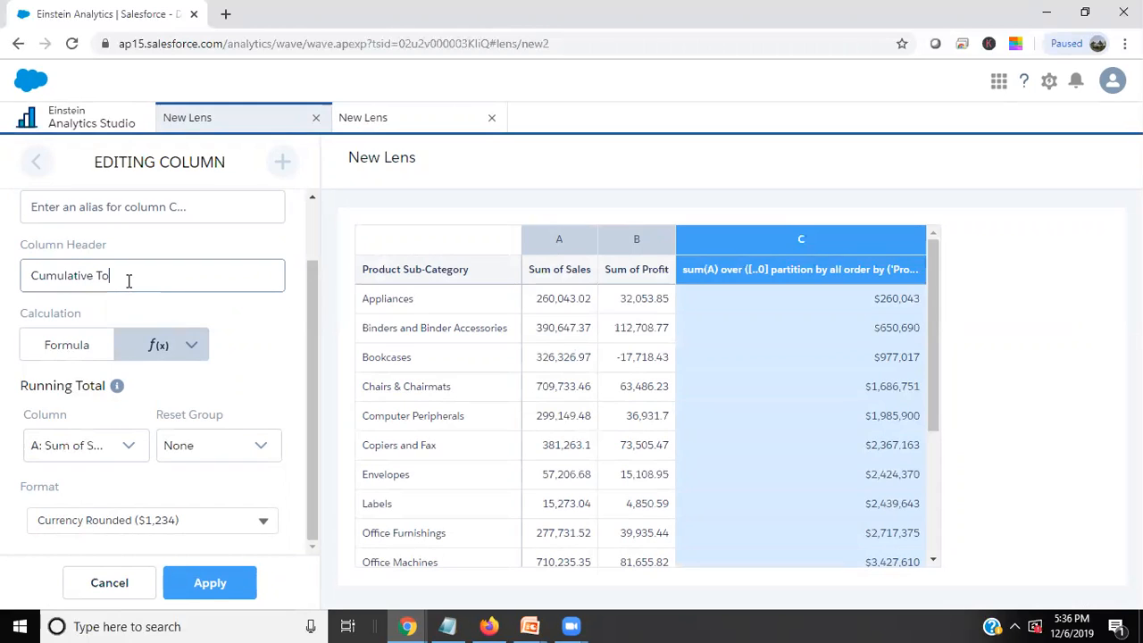
pyautogui.write('tal')
pyautogui.click(208, 583)
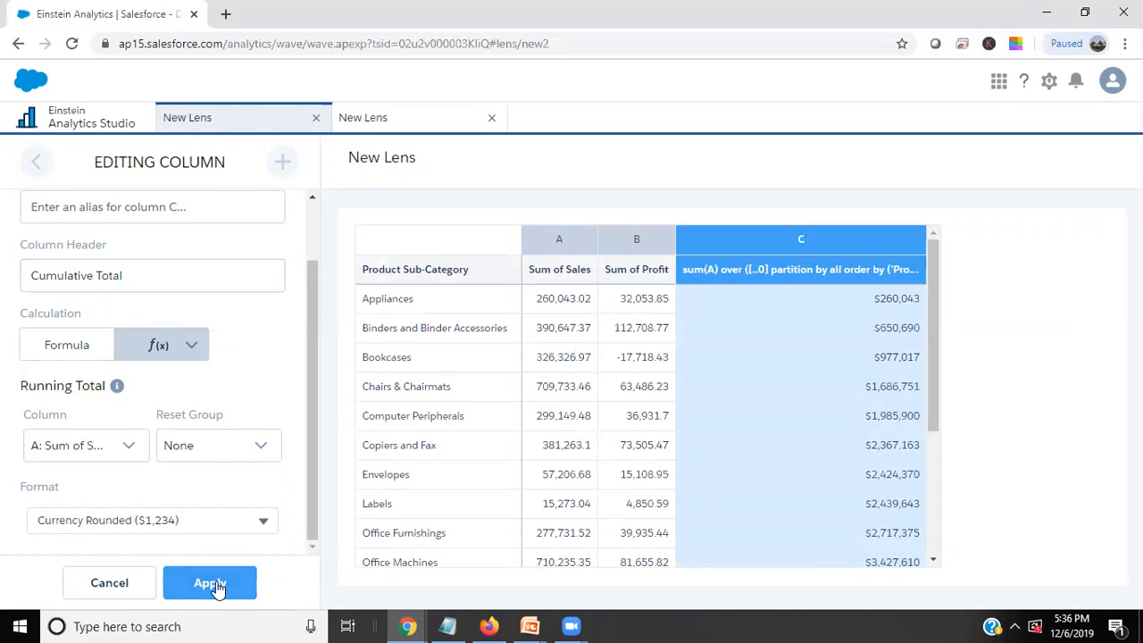
pyautogui.click(108, 581)
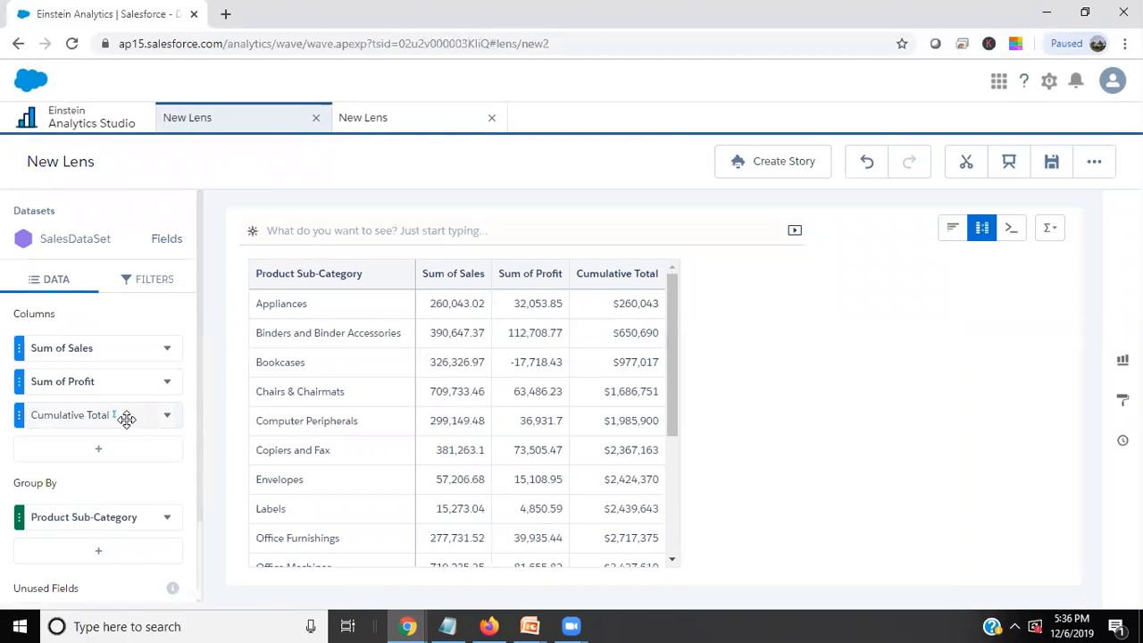
pyautogui.click(168, 381)
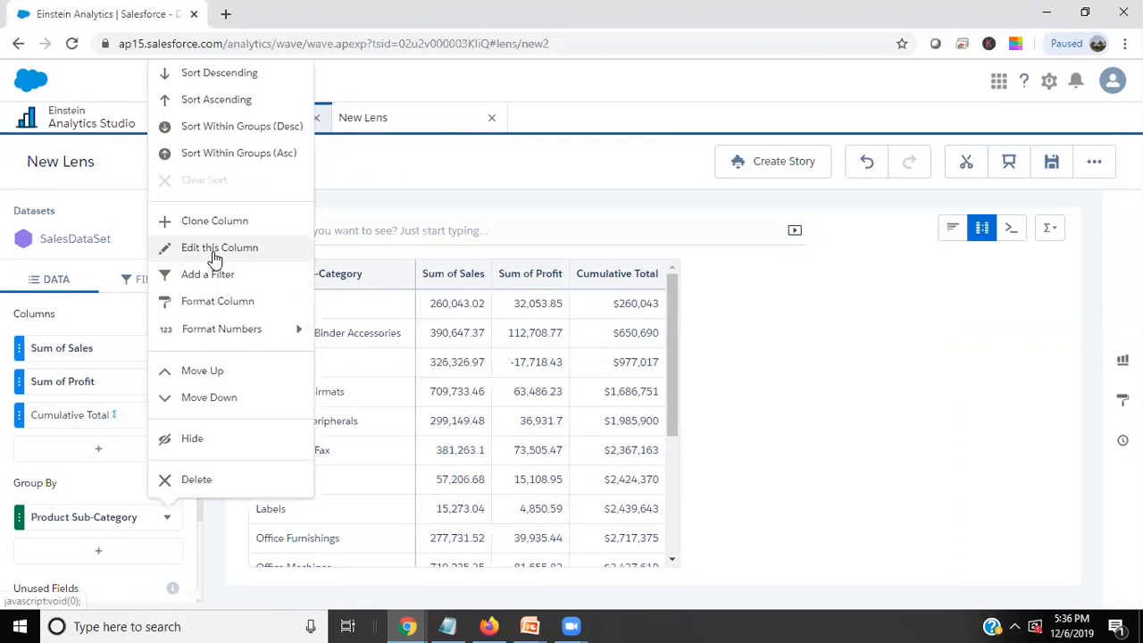
pyautogui.click(800, 360)
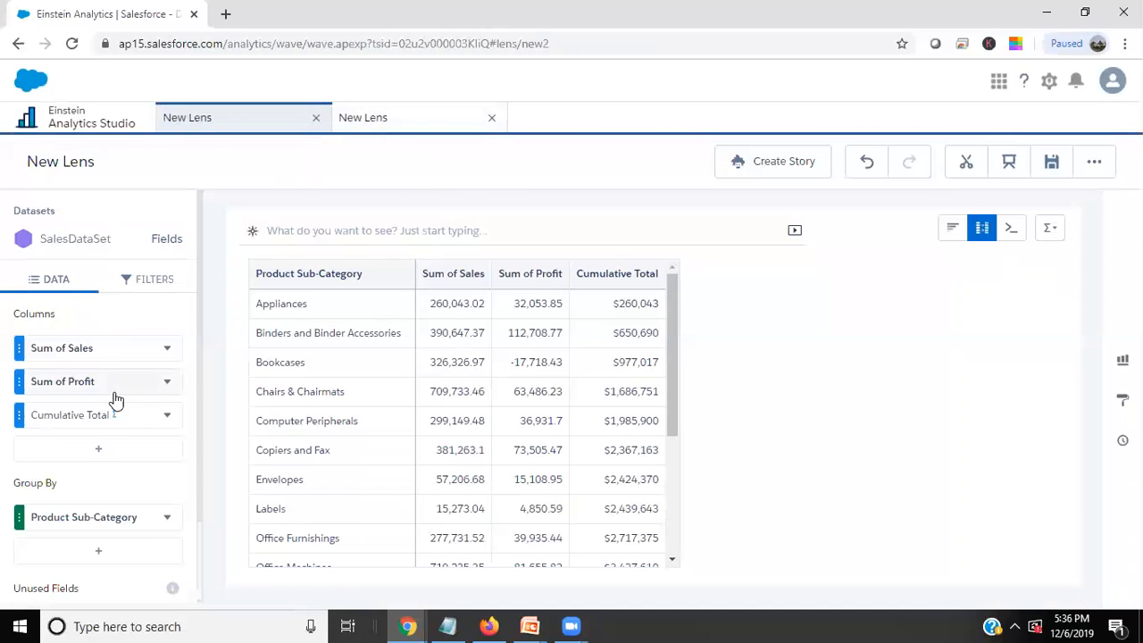
# Start a new lens filter, view the values offered for Region and return to the list of filterable fields.
pyautogui.click(150, 284)
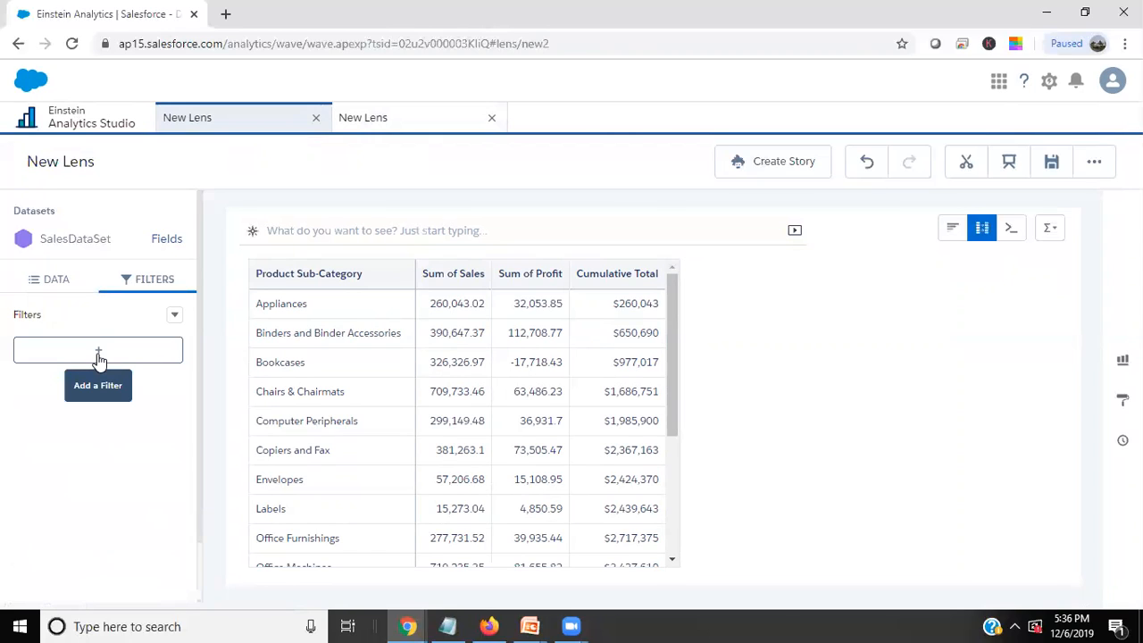
pyautogui.click(98, 351)
pyautogui.scroll(-5, 301, 464)
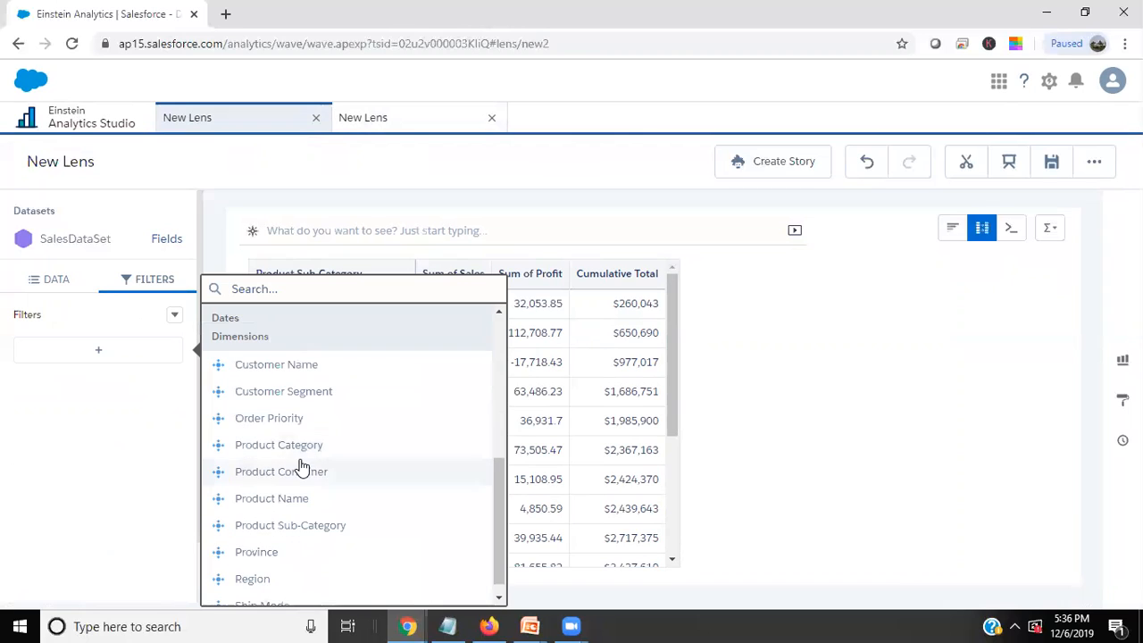
pyautogui.scroll(-1, 301, 464)
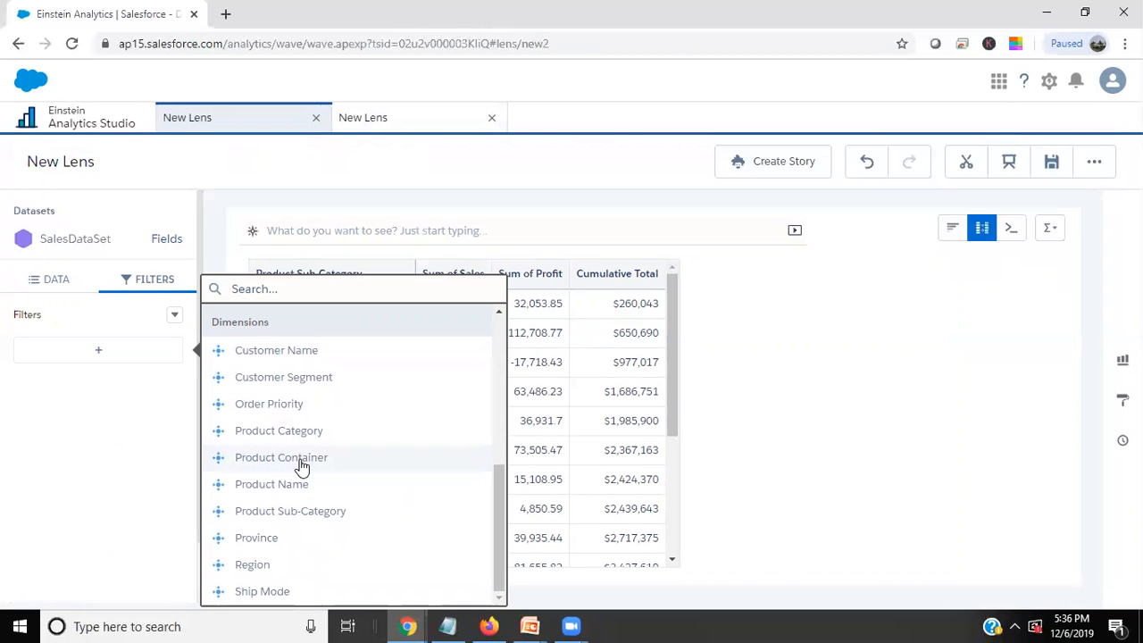
pyautogui.click(267, 565)
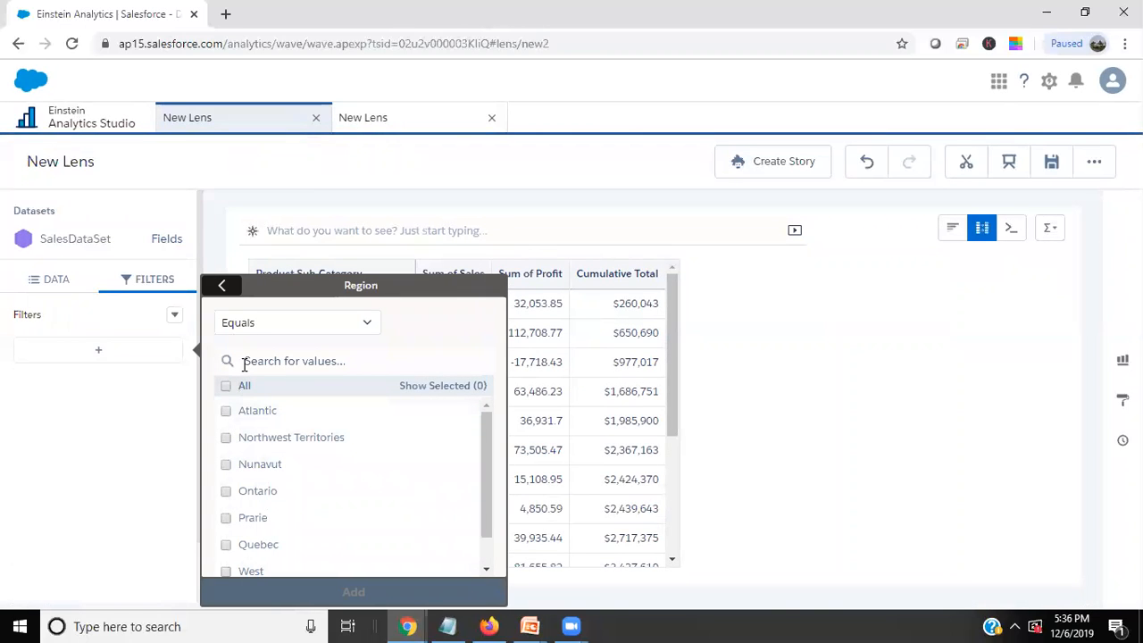
pyautogui.click(221, 285)
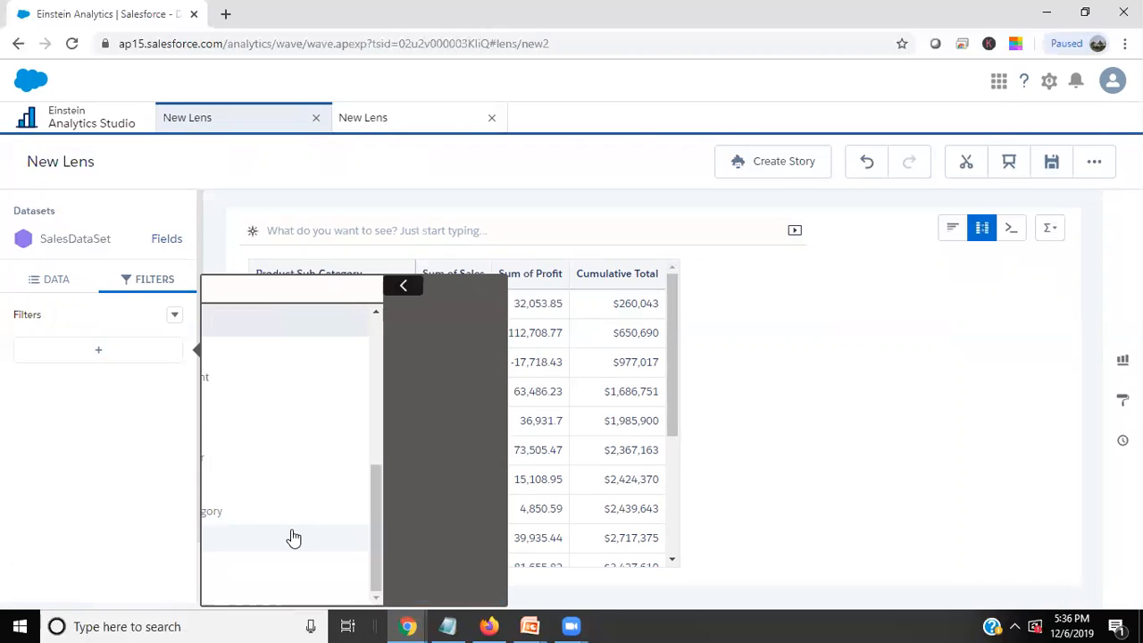
pyautogui.scroll(3, 293, 527)
pyautogui.scroll(-3, 304, 531)
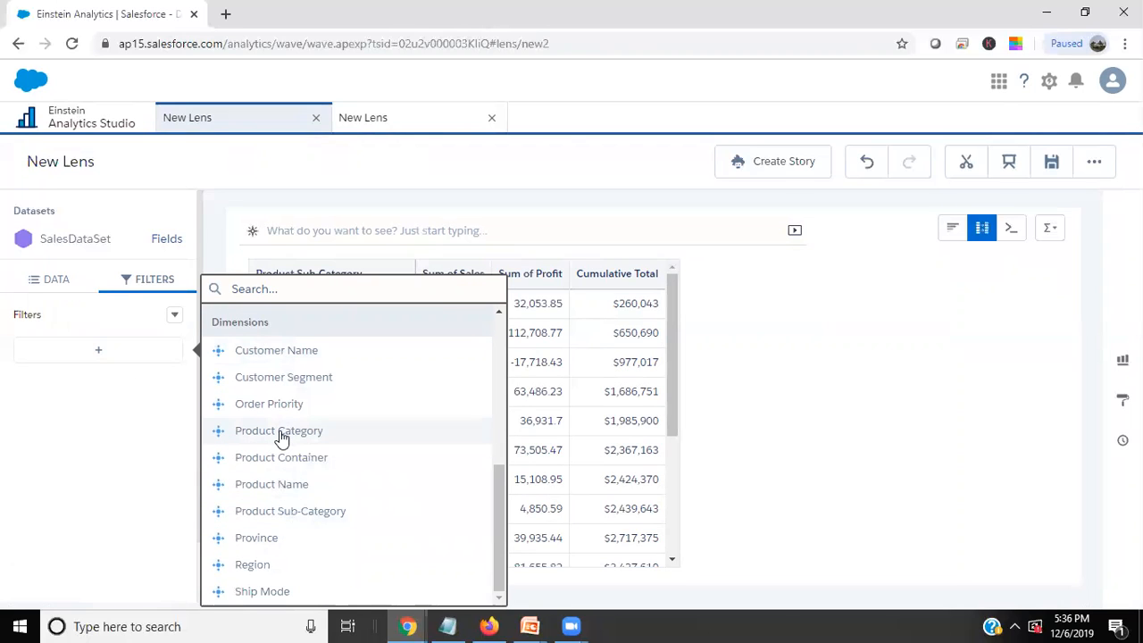
# Add a lens filter on Product Sub-Category that includes every value except Tables.
pyautogui.click(288, 510)
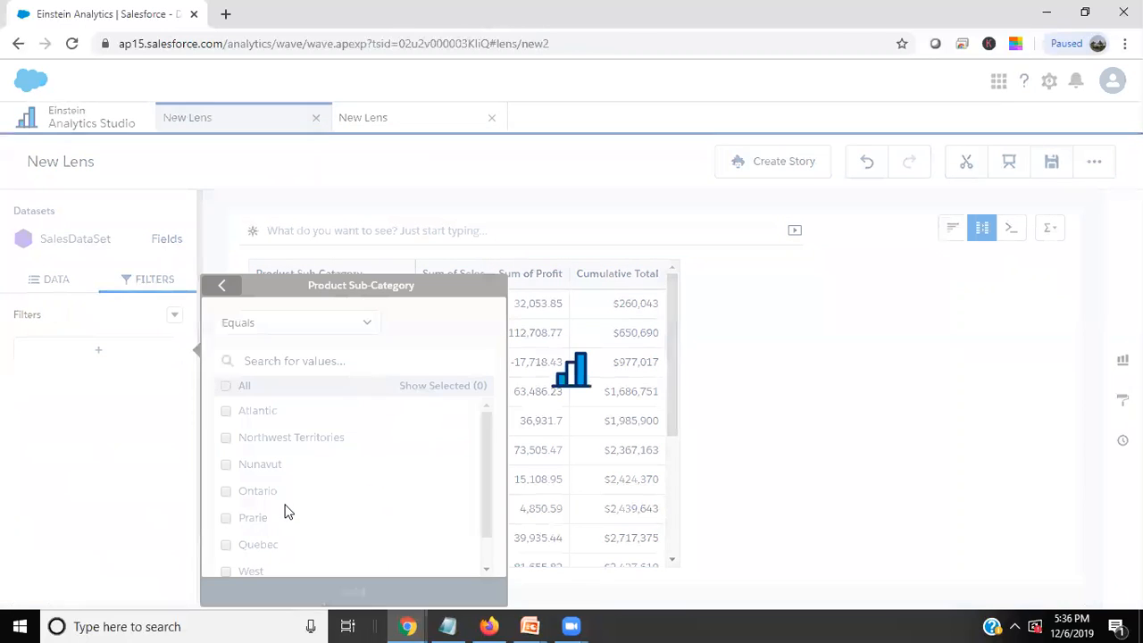
pyautogui.click(226, 386)
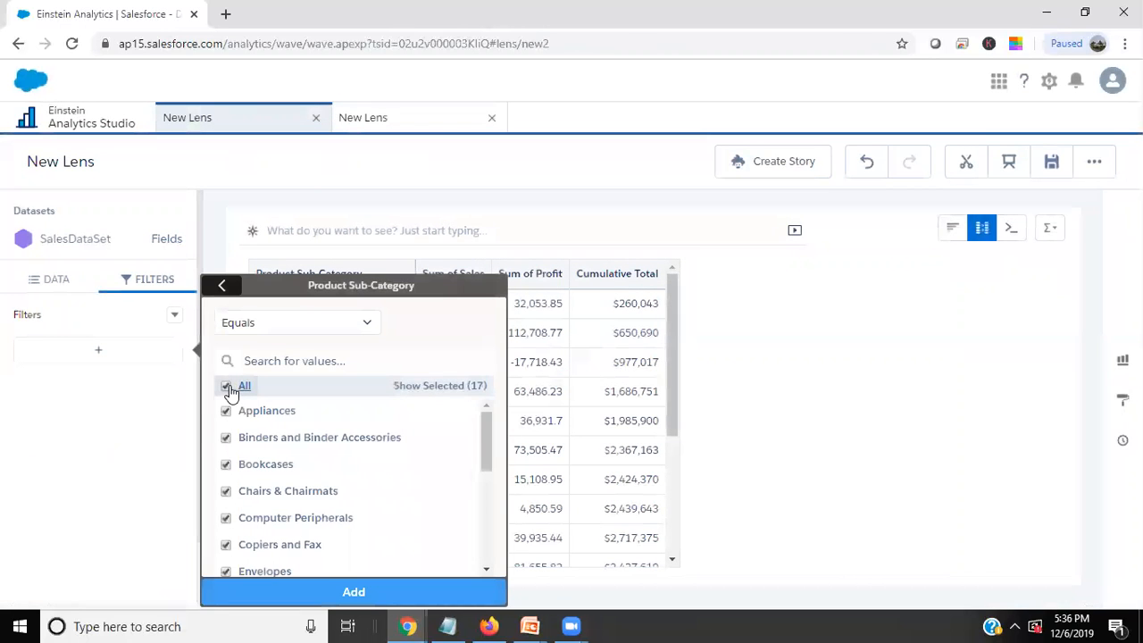
pyautogui.scroll(-5, 223, 535)
pyautogui.click(226, 537)
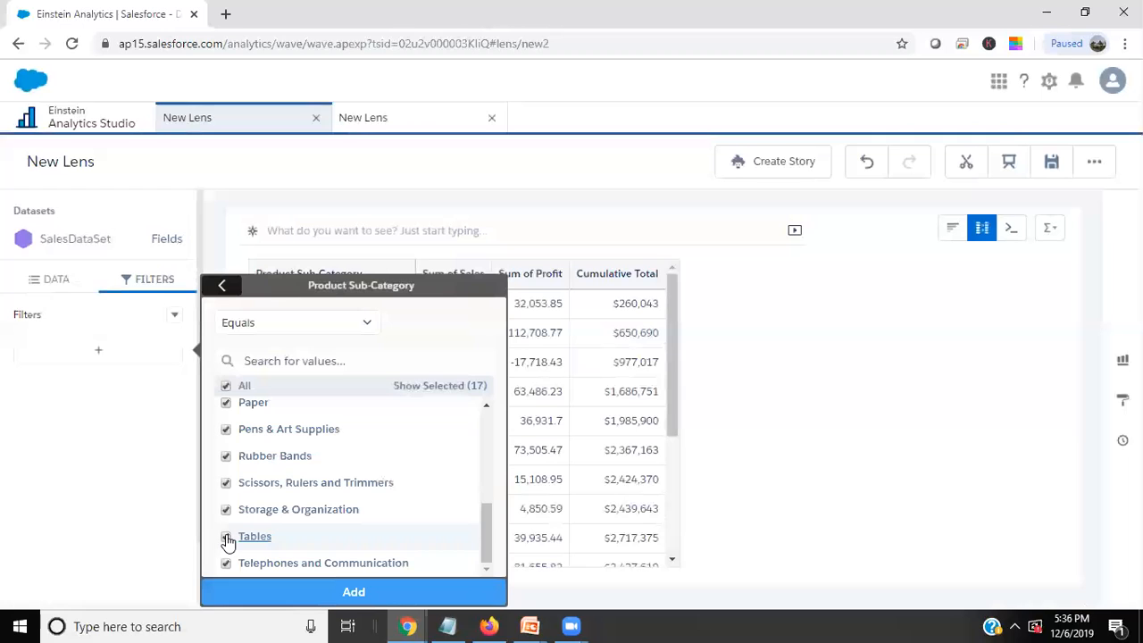
pyautogui.click(306, 592)
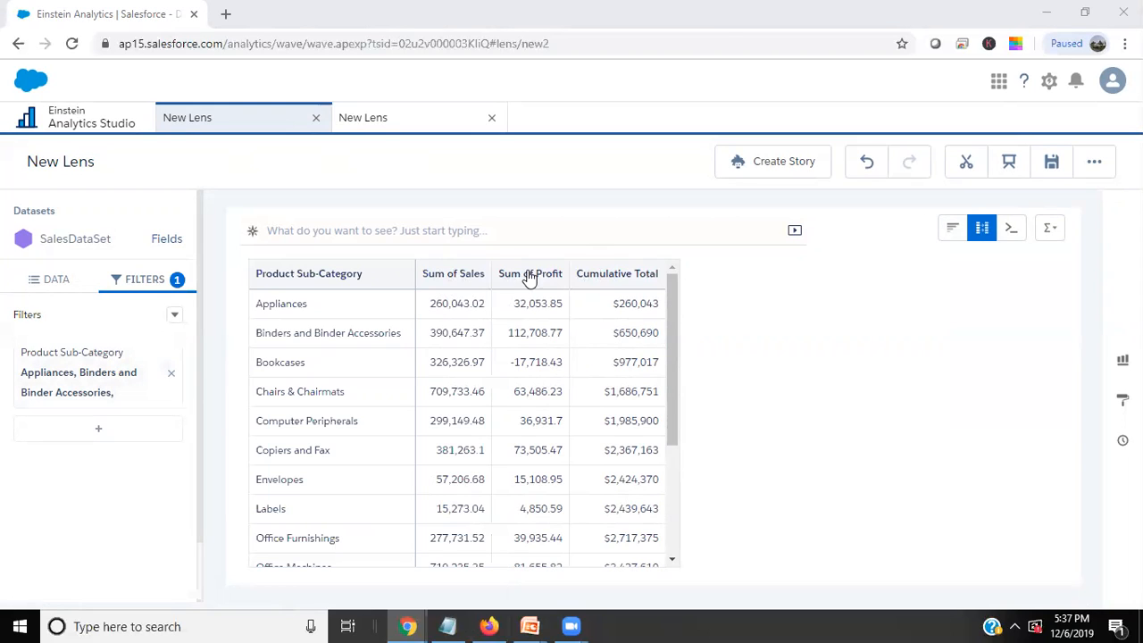
# Filter only the Sum of Sales column by Ship Mode equal to Delivery Truck and Express Air, and review the lens filters.
pyautogui.click(55, 280)
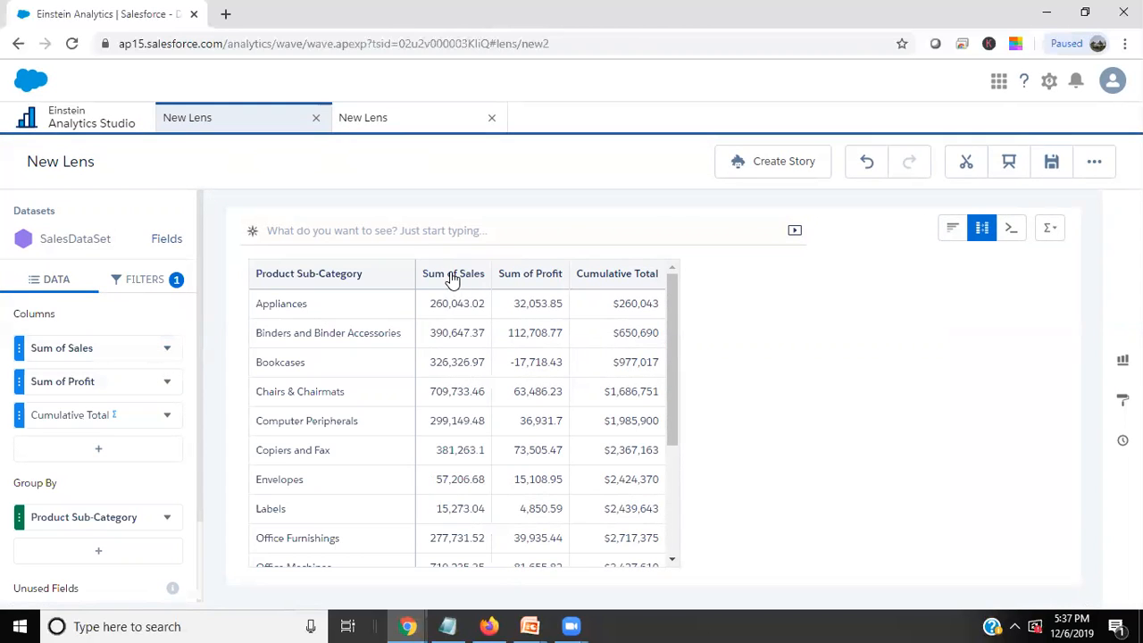
pyautogui.click(167, 351)
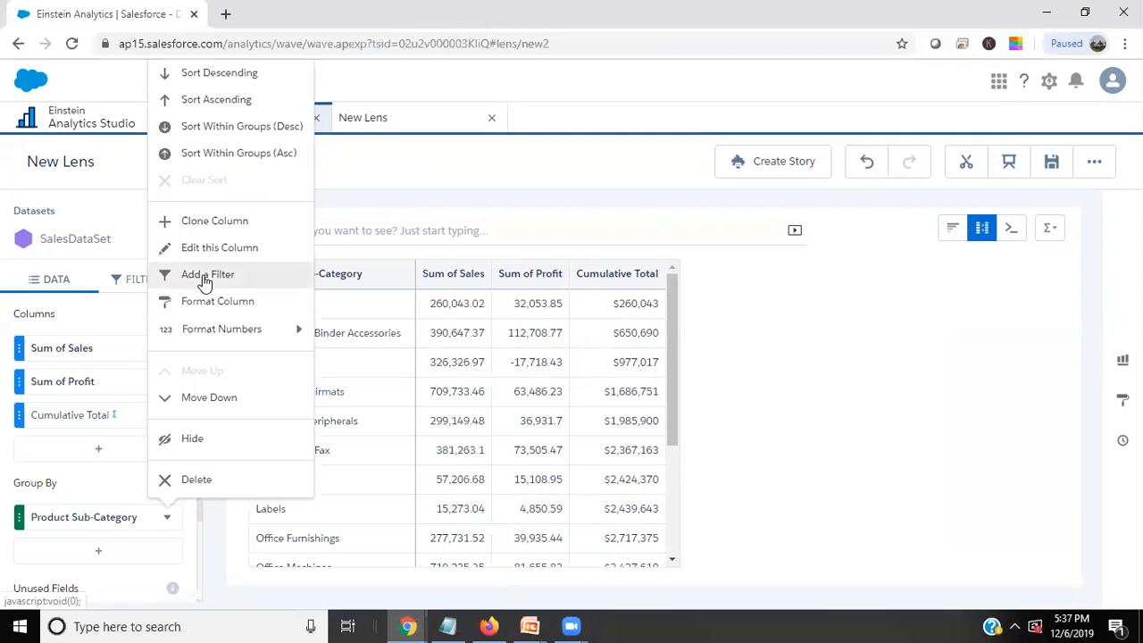
pyautogui.click(204, 277)
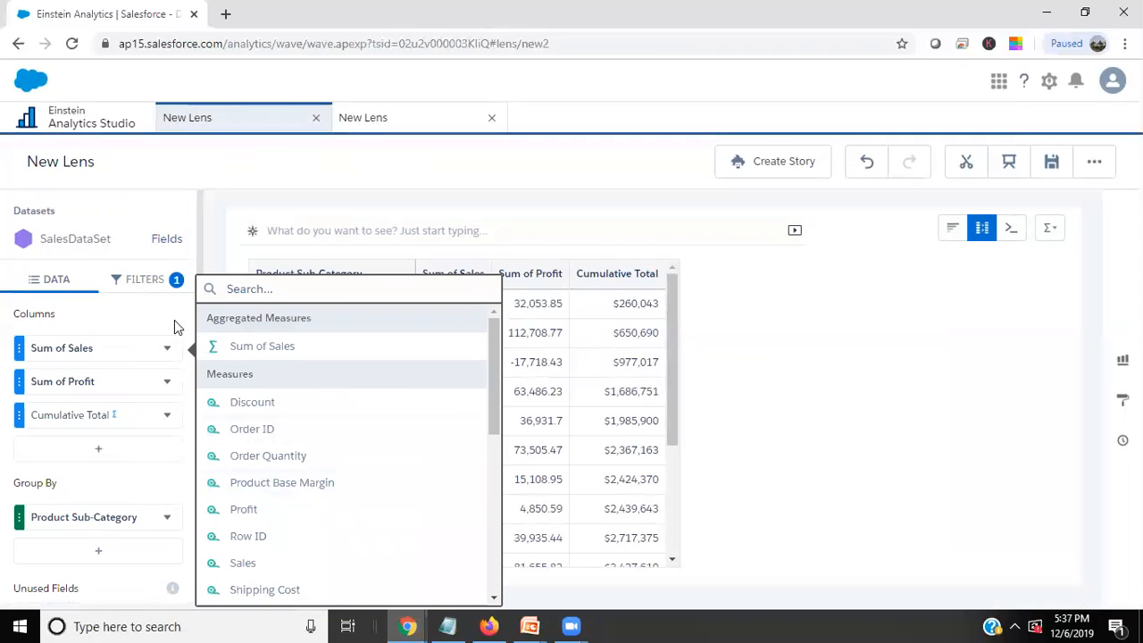
pyautogui.scroll(-4, 268, 541)
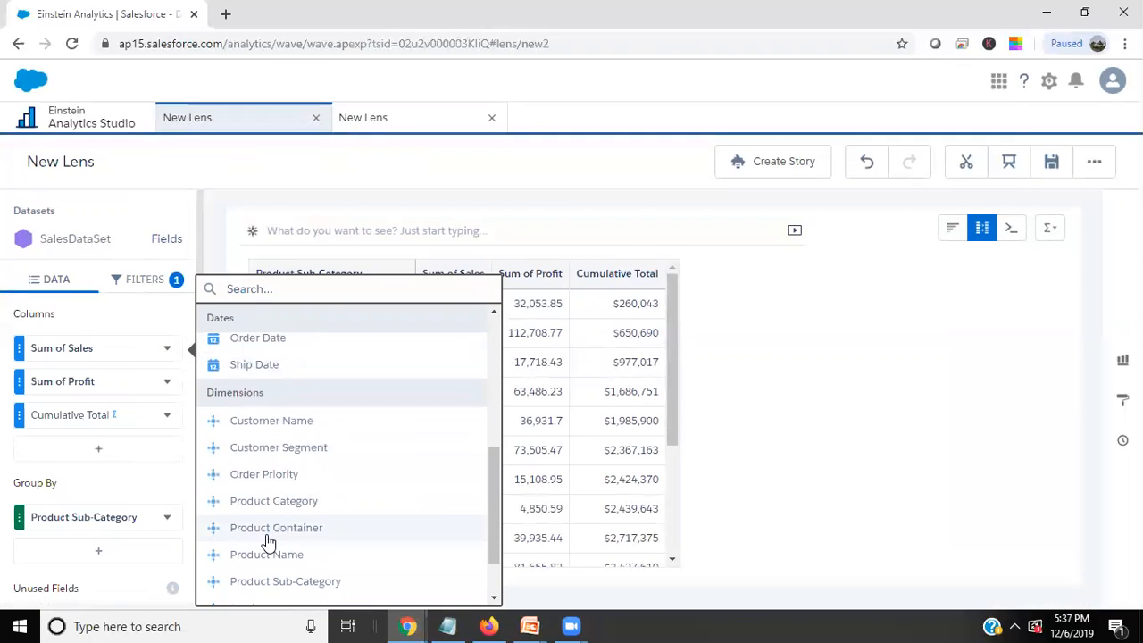
pyautogui.scroll(-2, 268, 535)
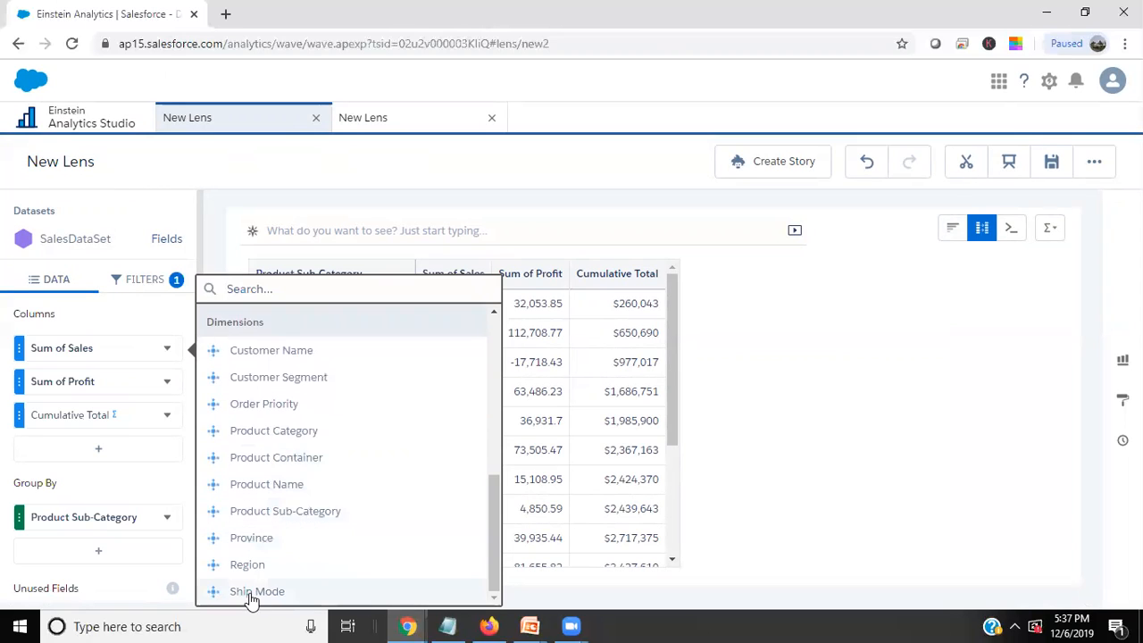
pyautogui.click(253, 591)
pyautogui.click(222, 439)
pyautogui.click(221, 411)
pyautogui.click(318, 593)
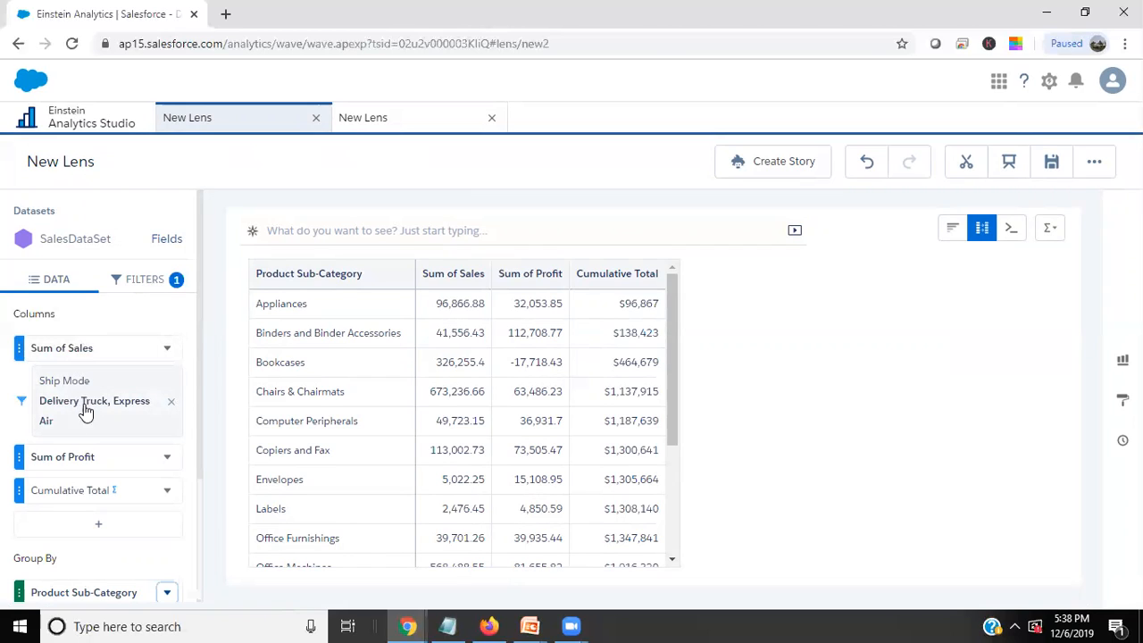
pyautogui.click(138, 283)
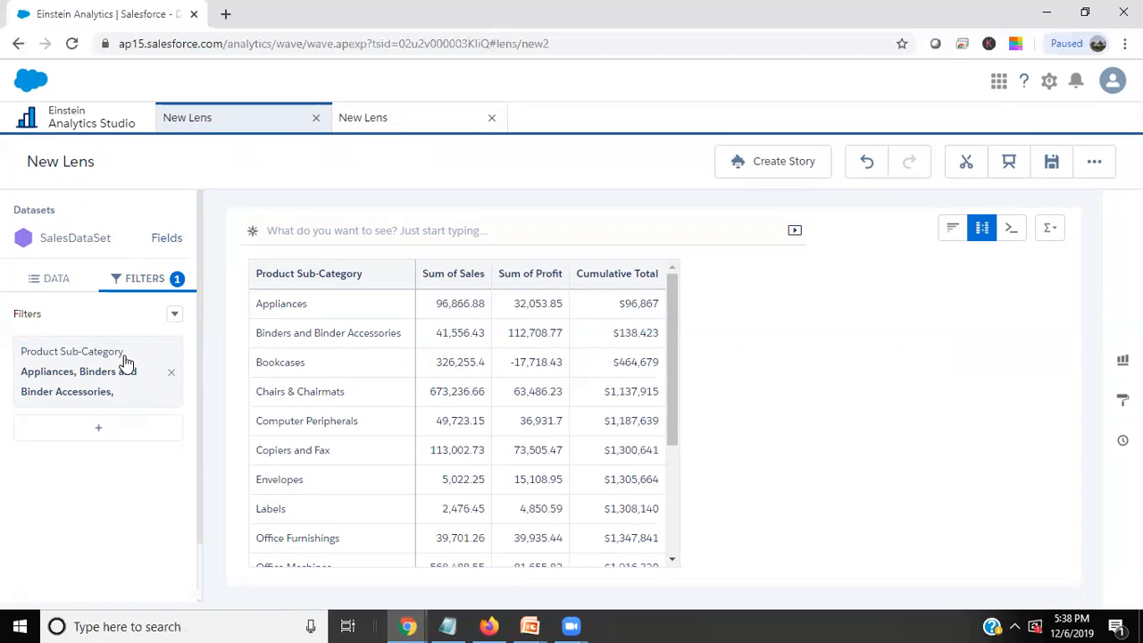
# Switch to the other open lens with the bar chart and add Count of Rows as a second measure.
pyautogui.click(403, 129)
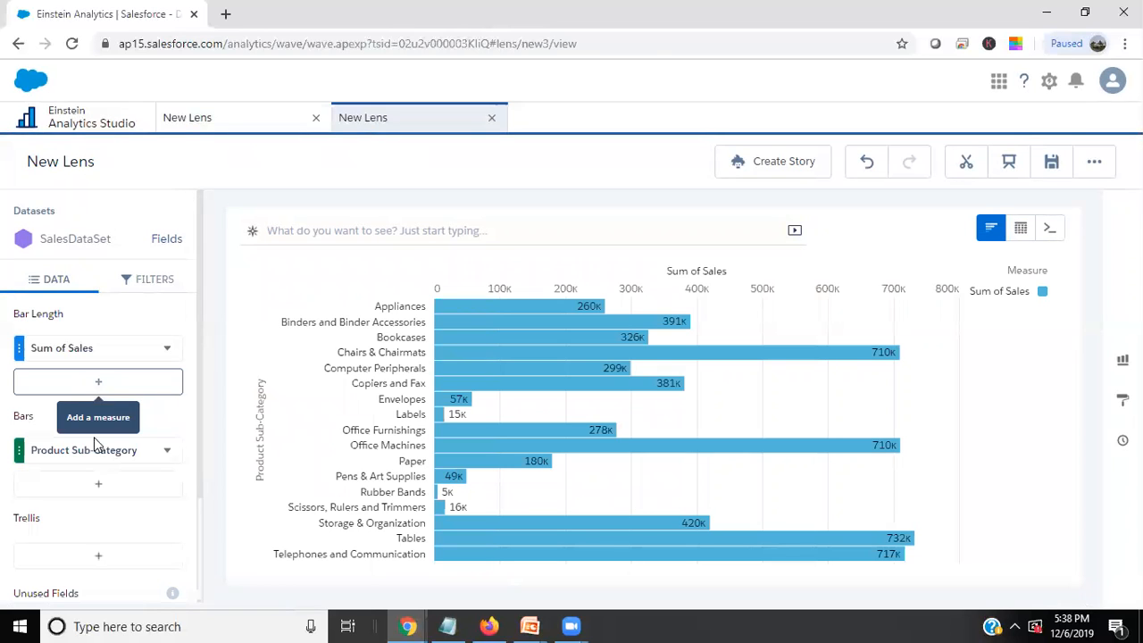
pyautogui.click(97, 388)
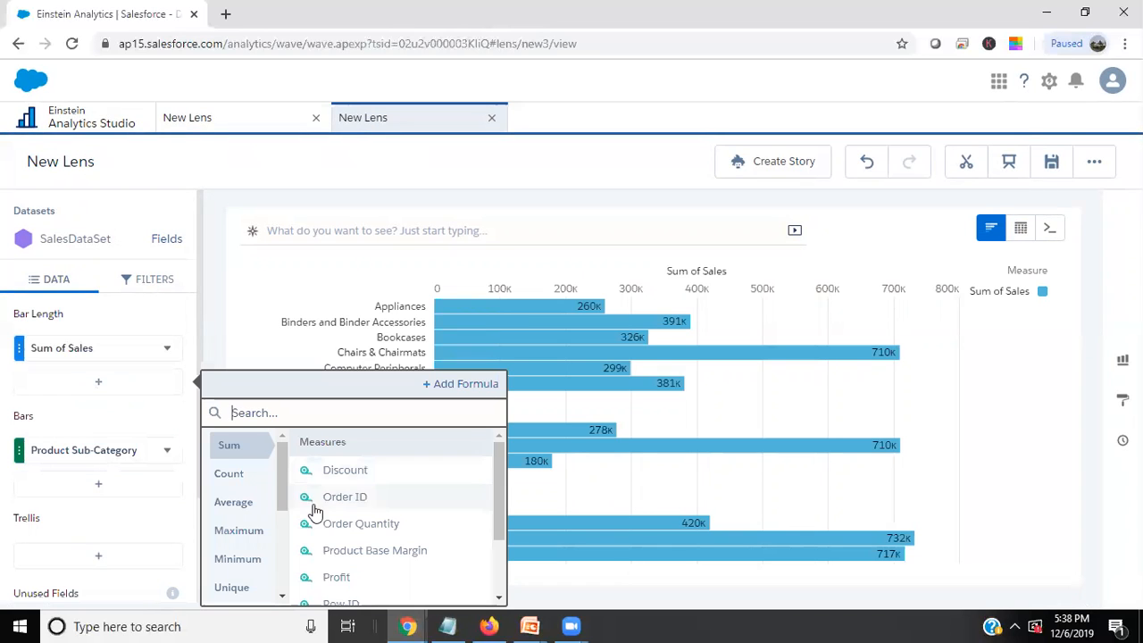
pyautogui.click(234, 476)
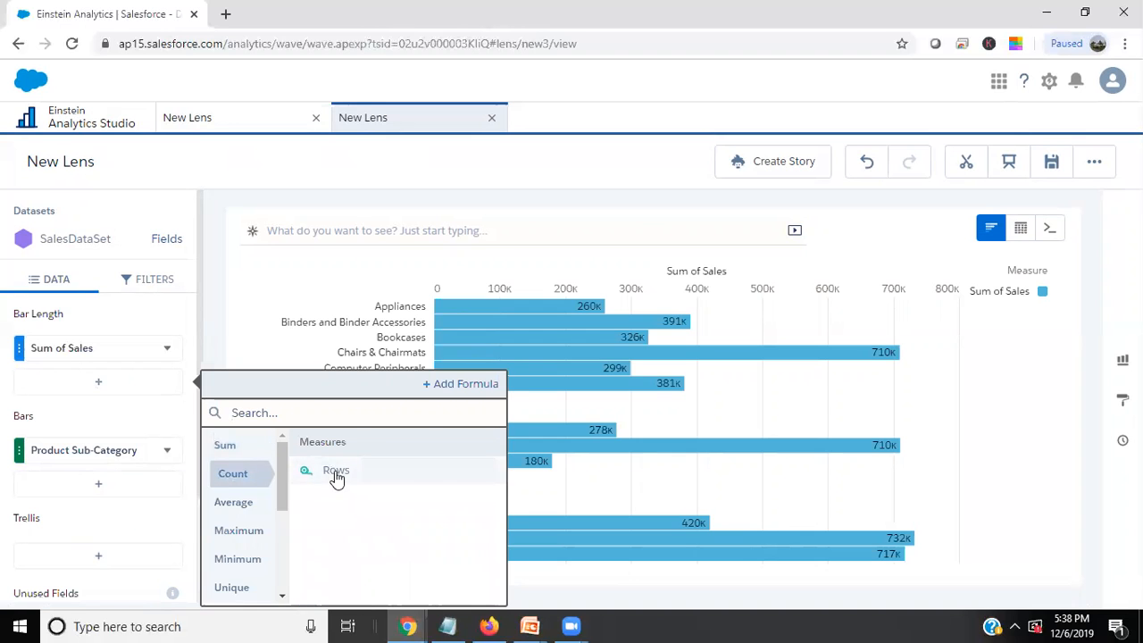
pyautogui.click(337, 476)
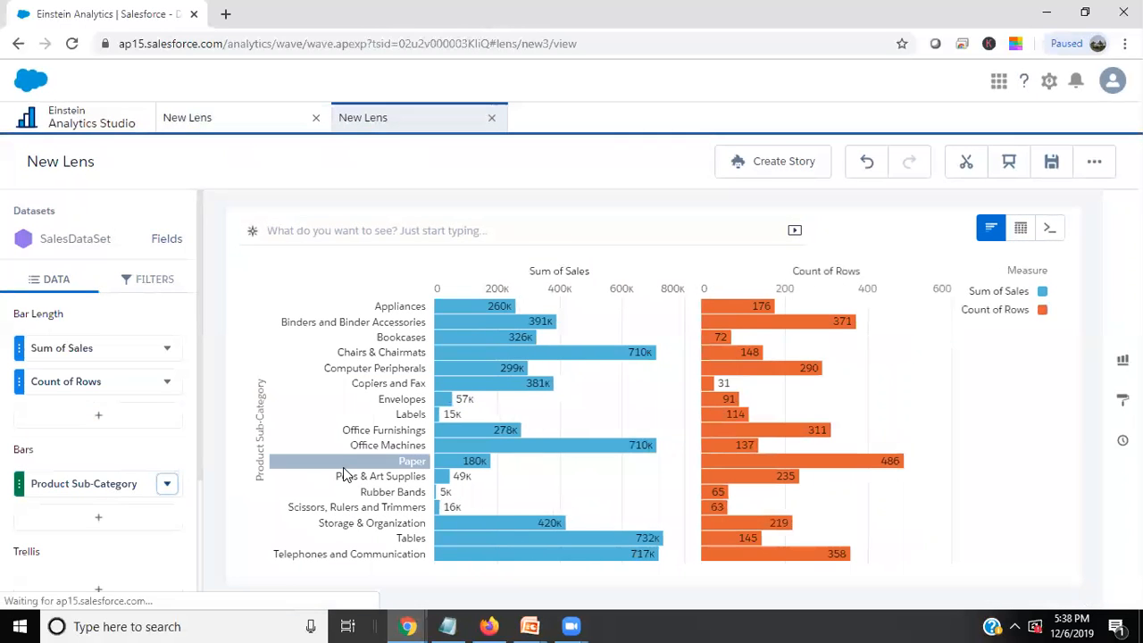
# Change the bar chart of Sum of Sales and Count of Rows to a Combo chart.
pyautogui.click(1122, 360)
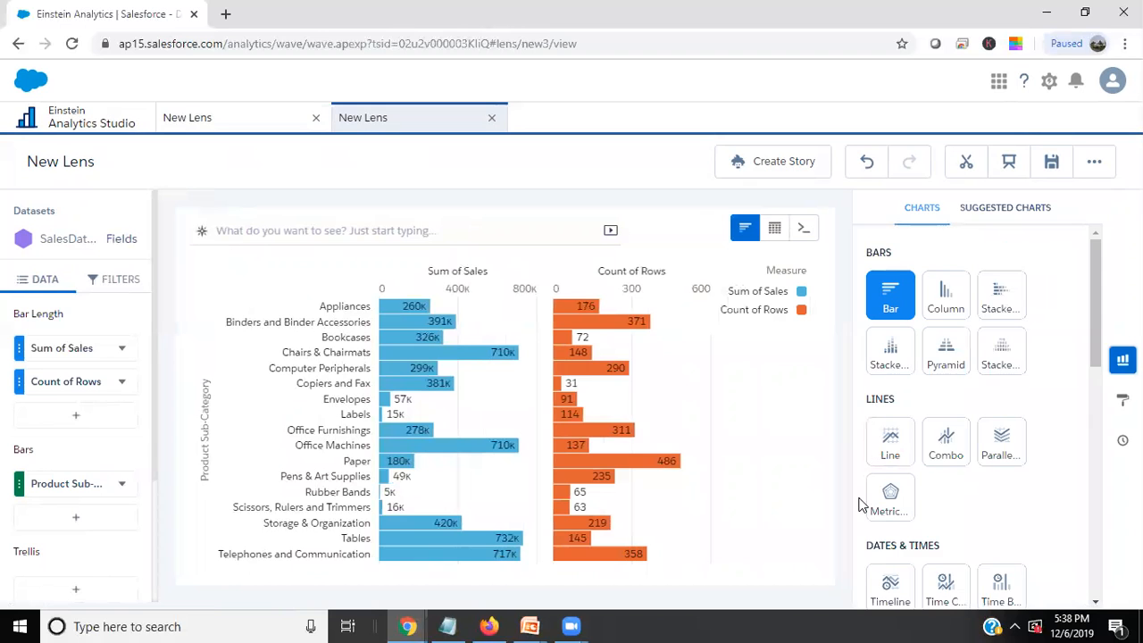
pyautogui.scroll(-4, 959, 434)
pyautogui.click(946, 279)
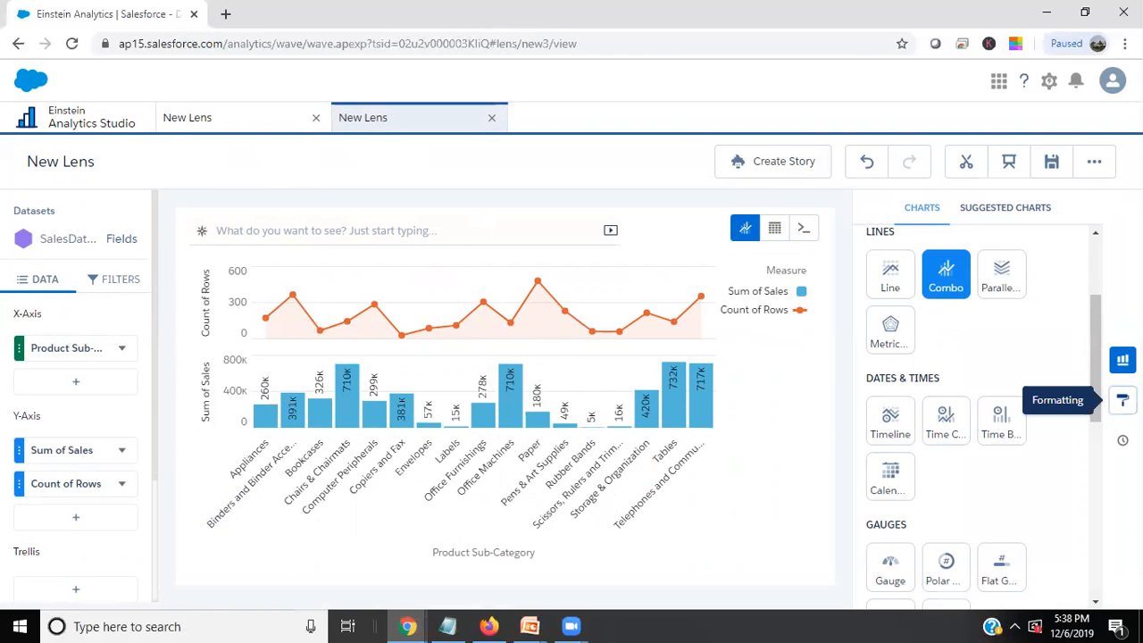
# Set the axis mode of the combo chart to Single Axis in its formatting options.
pyautogui.click(1123, 399)
pyautogui.scroll(-4, 937, 431)
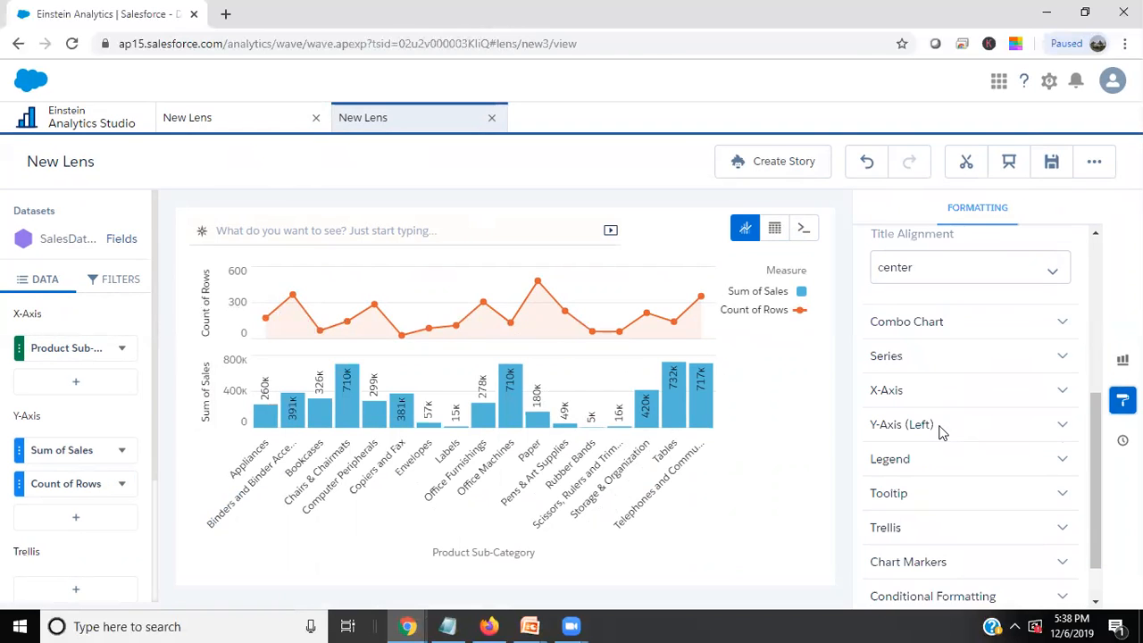
pyautogui.click(920, 328)
pyautogui.scroll(-2, 944, 482)
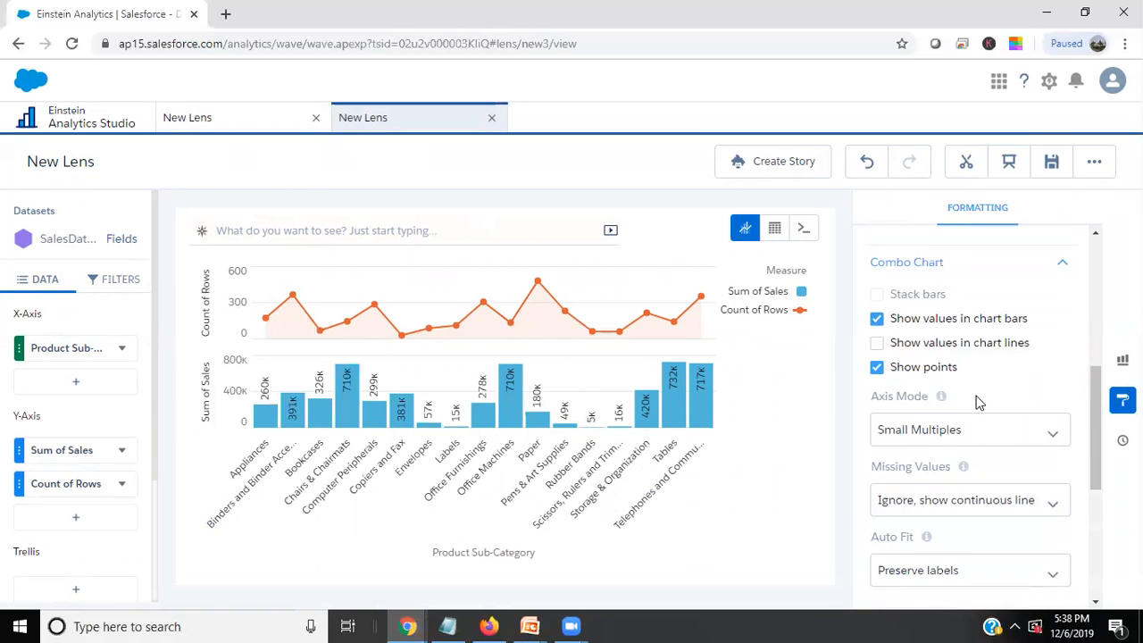
pyautogui.click(933, 332)
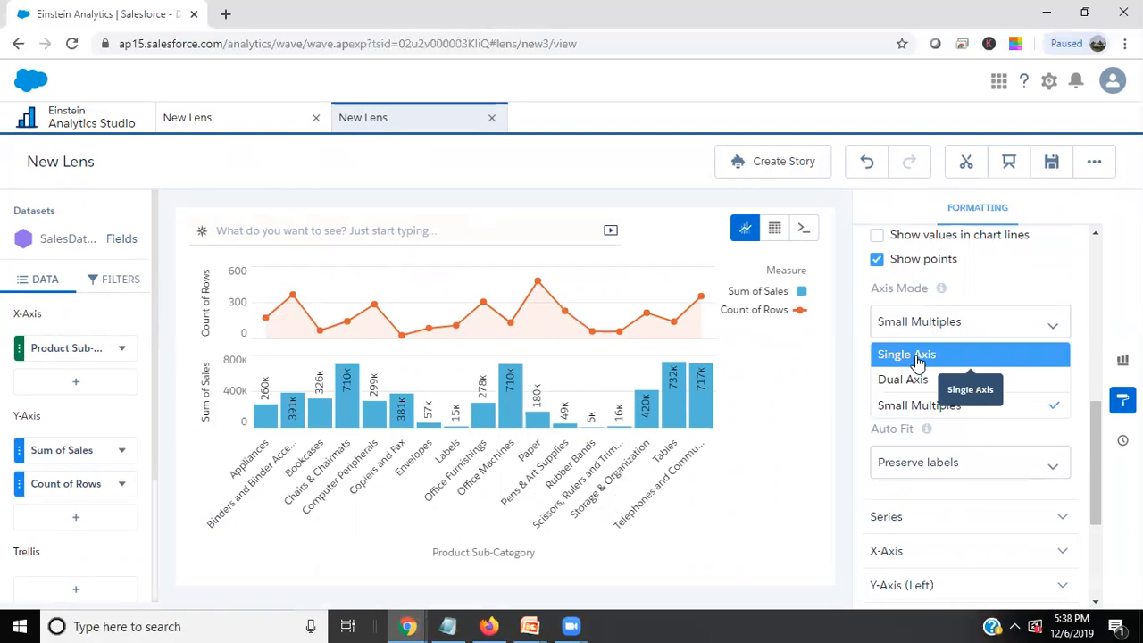
pyautogui.click(916, 357)
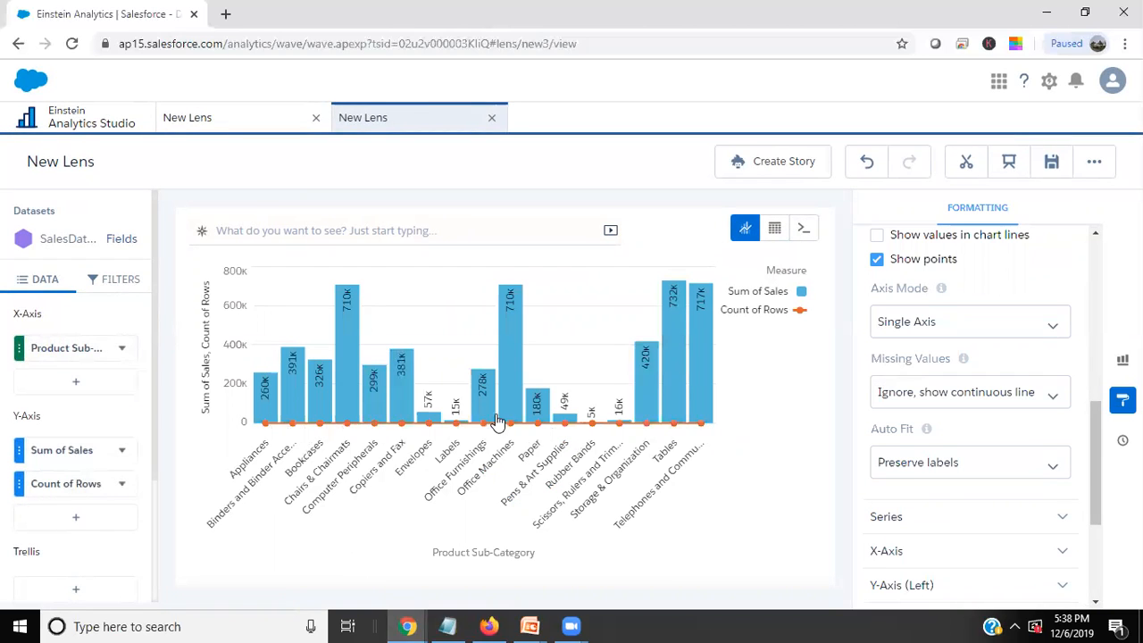
# Undo the last axis mode change on the combo chart.
pyautogui.click(118, 485)
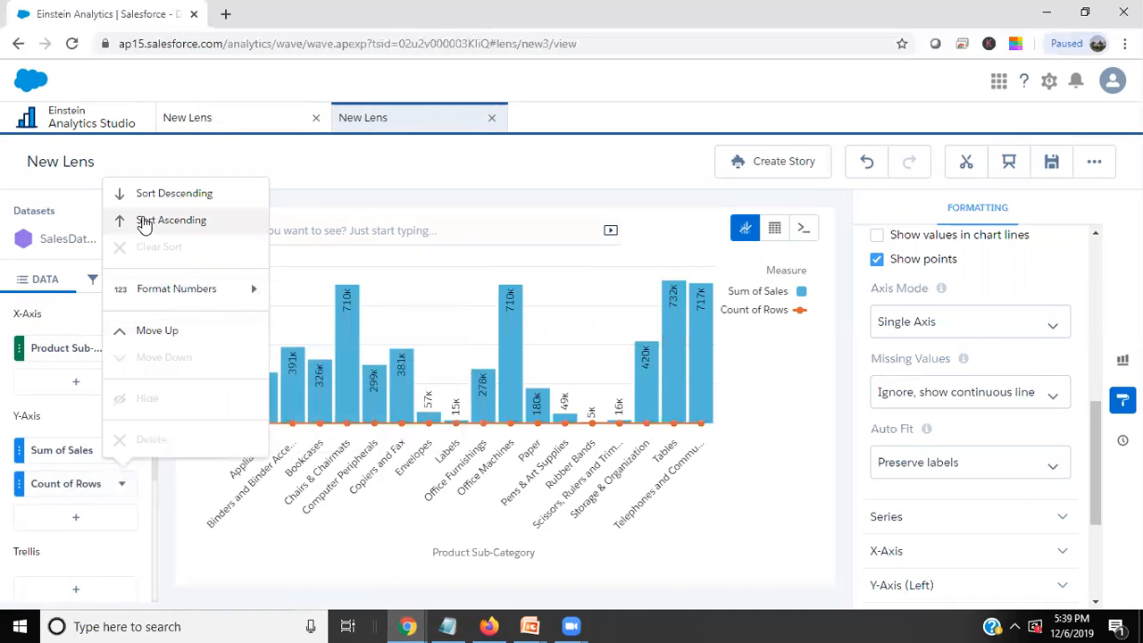
pyautogui.click(191, 574)
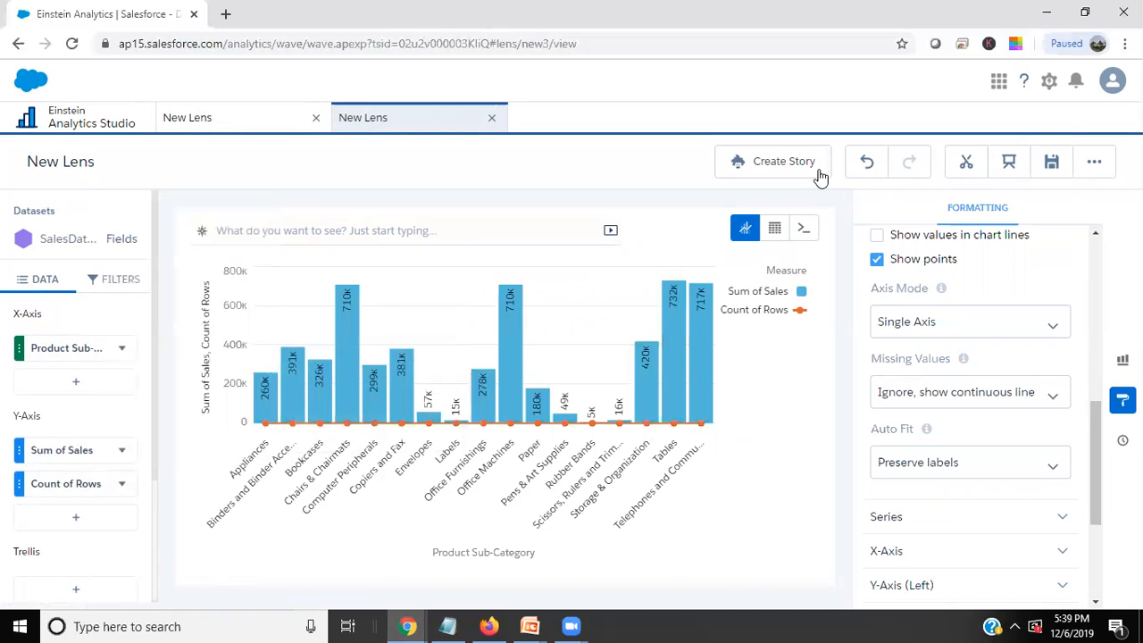
pyautogui.click(866, 163)
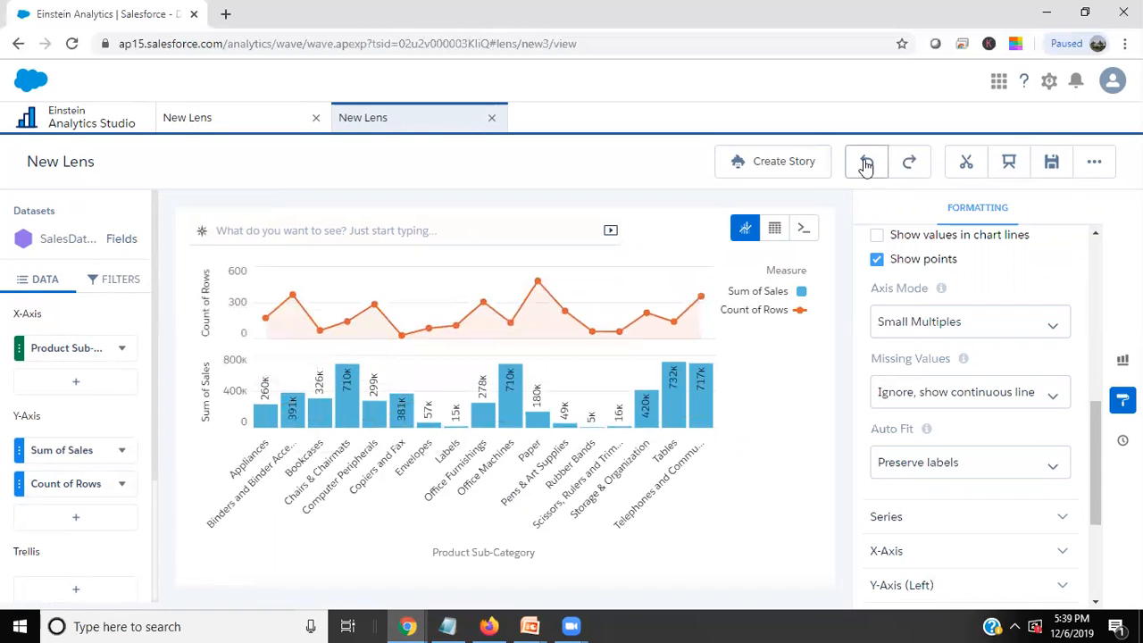
# Undo the Combo chart change and replace the Count of Rows measure with Sum of Profit.
pyautogui.click(122, 484)
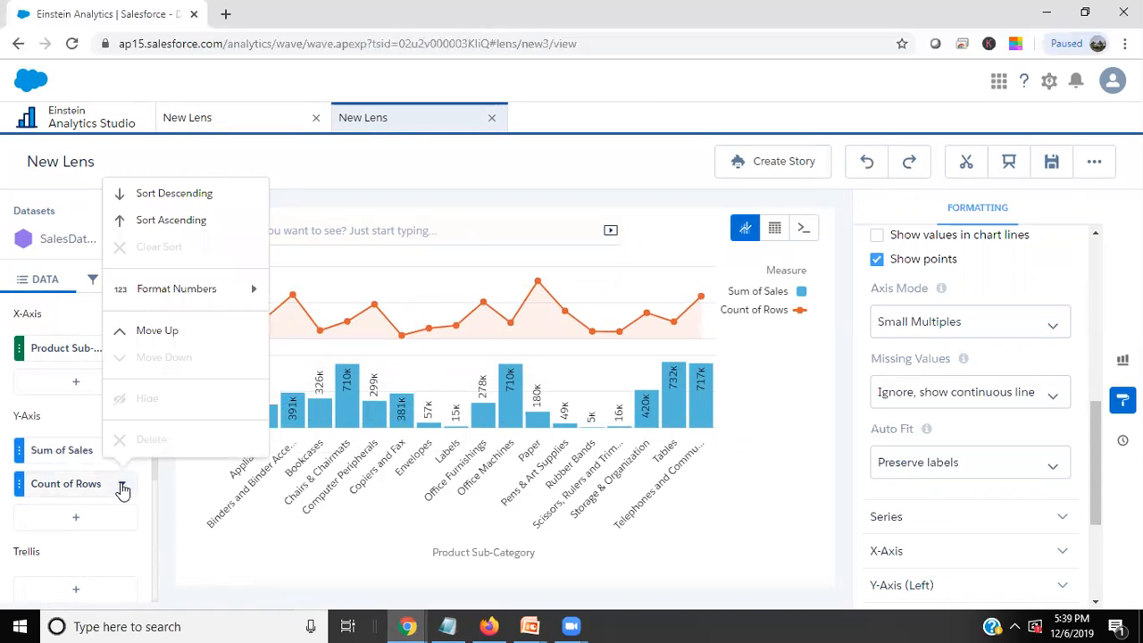
pyautogui.click(869, 162)
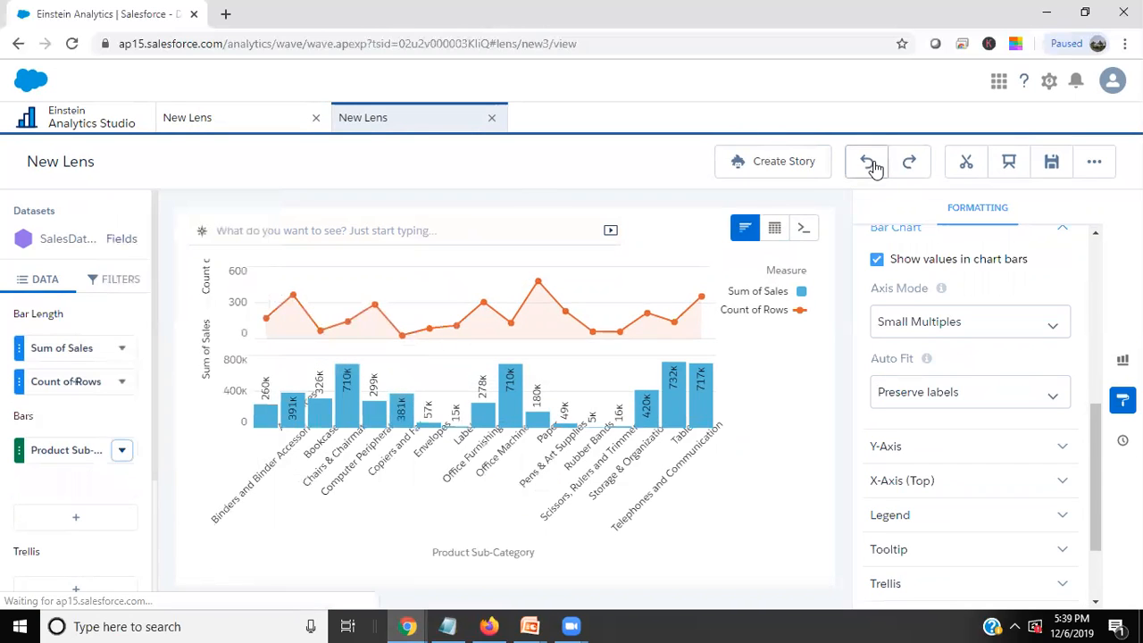
pyautogui.click(122, 381)
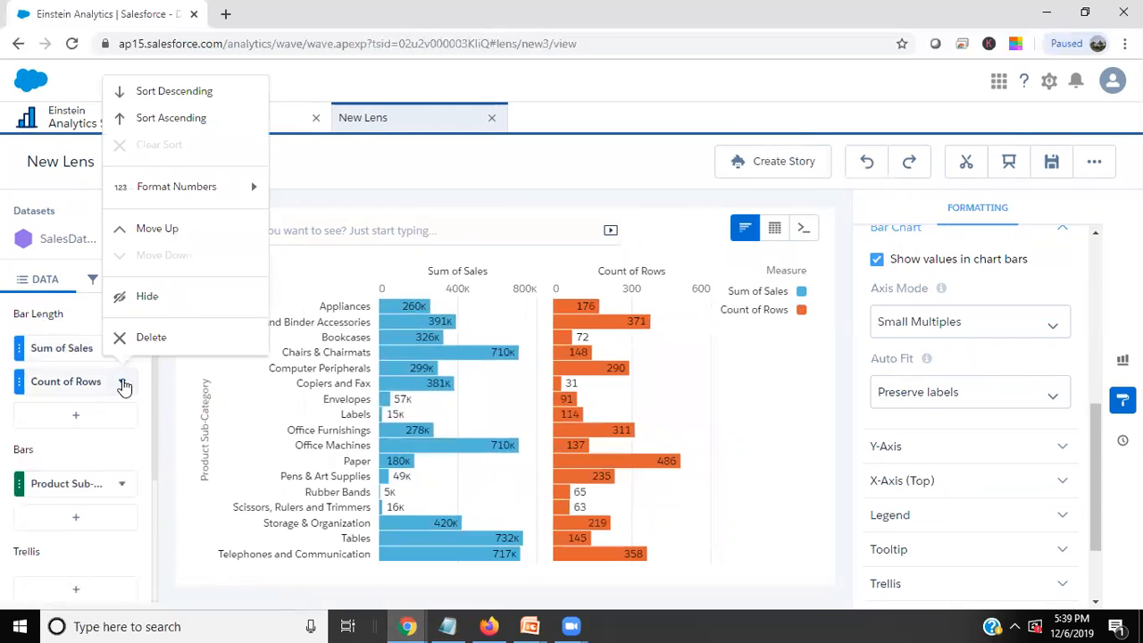
pyautogui.click(57, 385)
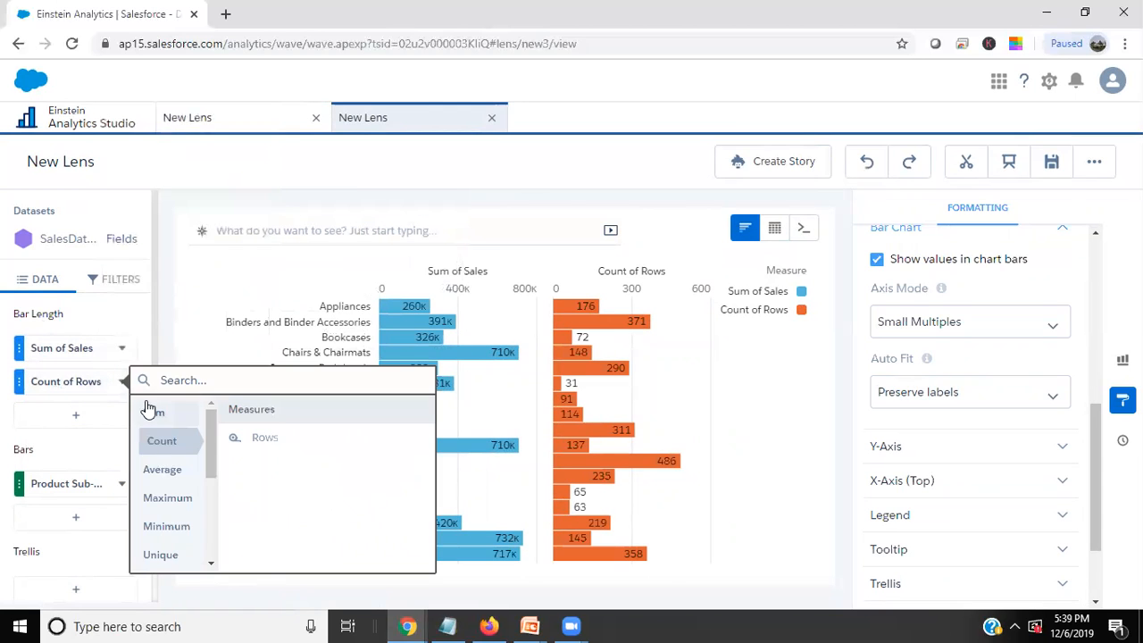
pyautogui.moveTo(149, 411)
pyautogui.scroll(-1, 278, 518)
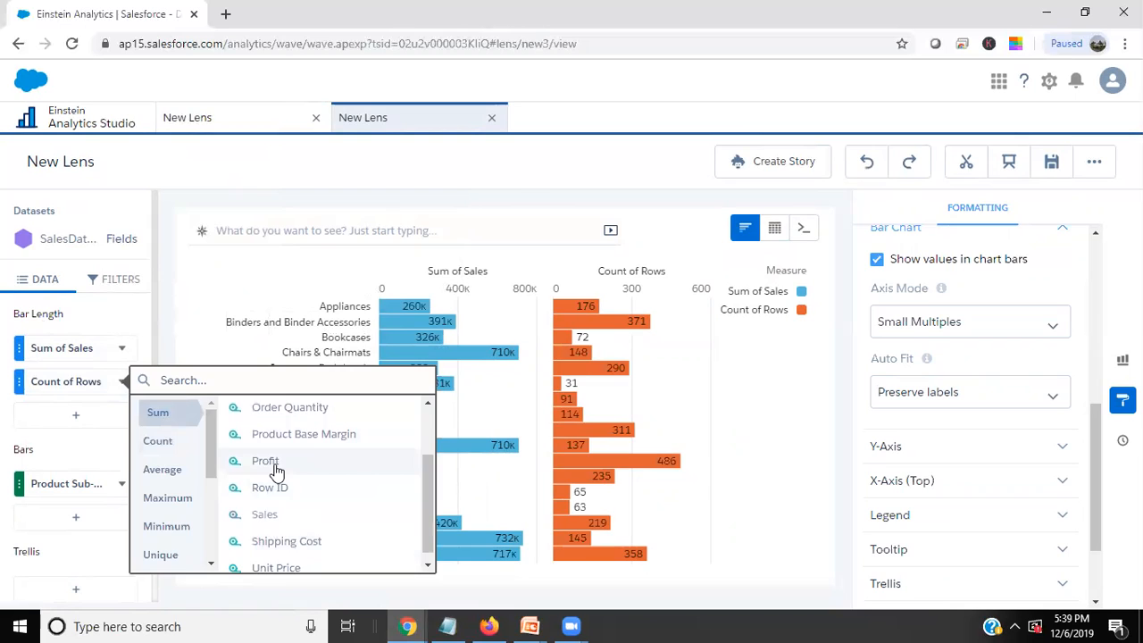
pyautogui.click(276, 467)
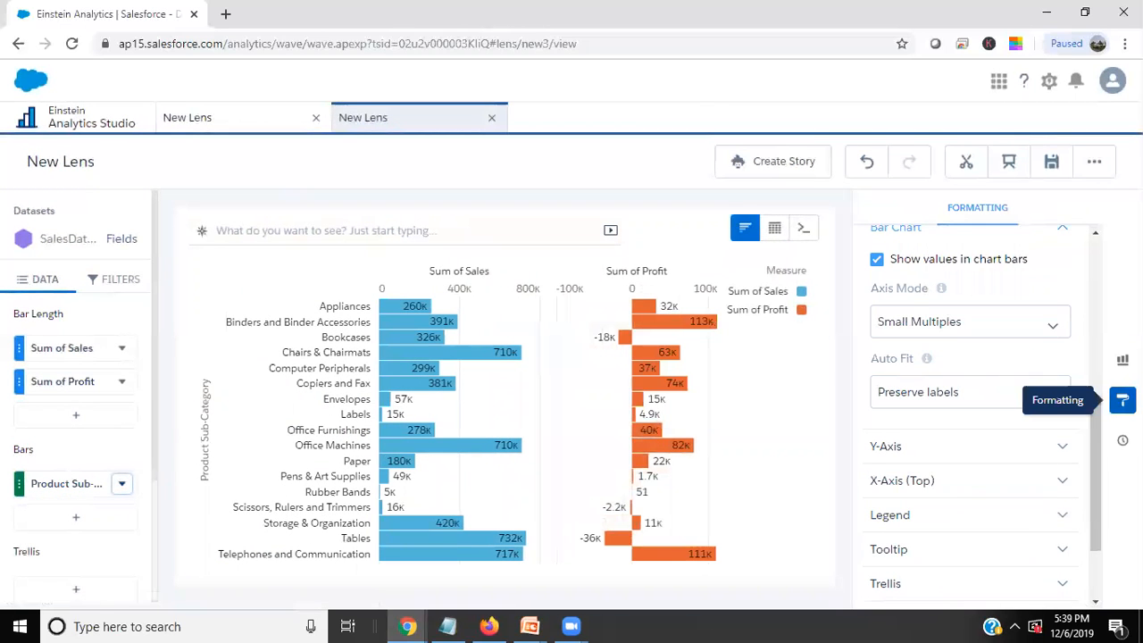
# Change the bar chart of Sum of Sales and Sum of Profit to a Combo chart.
pyautogui.click(1122, 360)
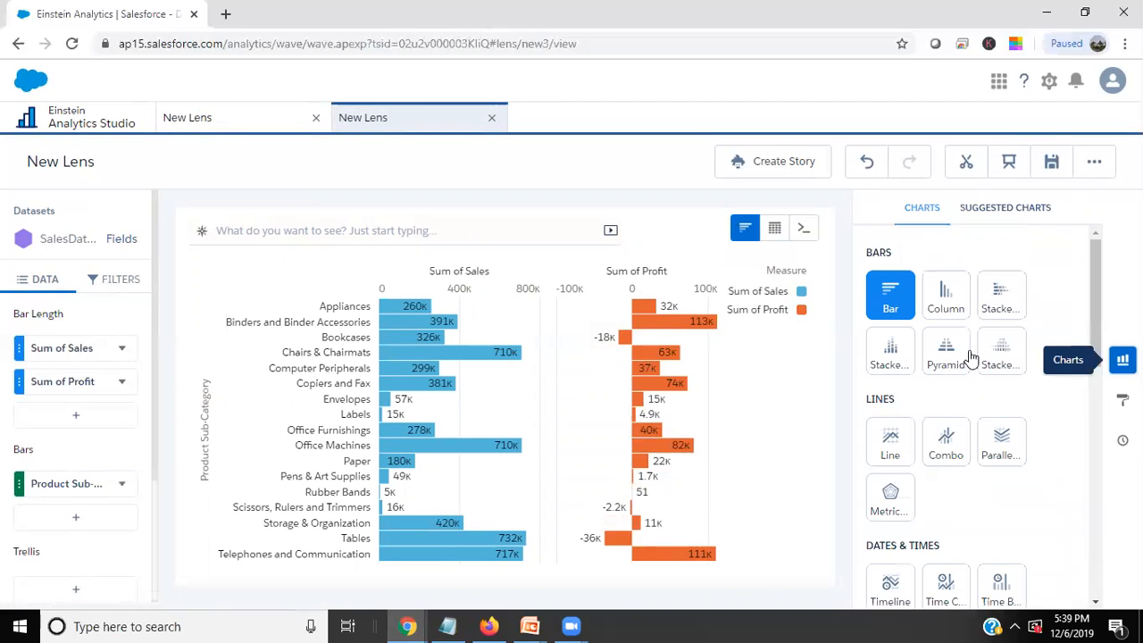
pyautogui.scroll(-4, 944, 451)
pyautogui.scroll(3, 910, 408)
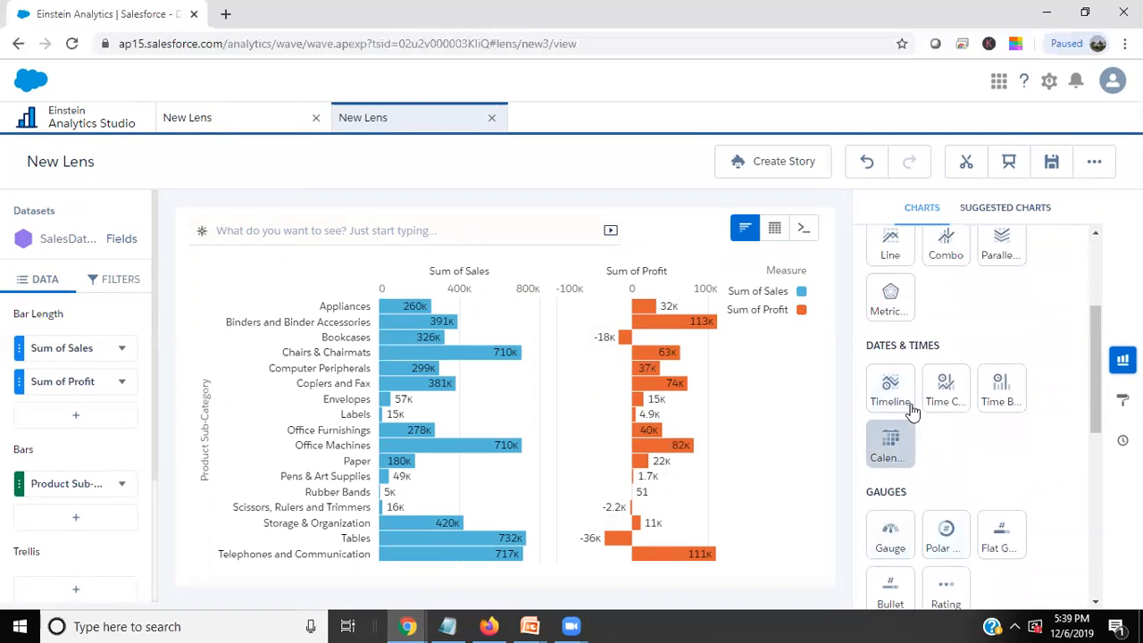
pyautogui.click(944, 366)
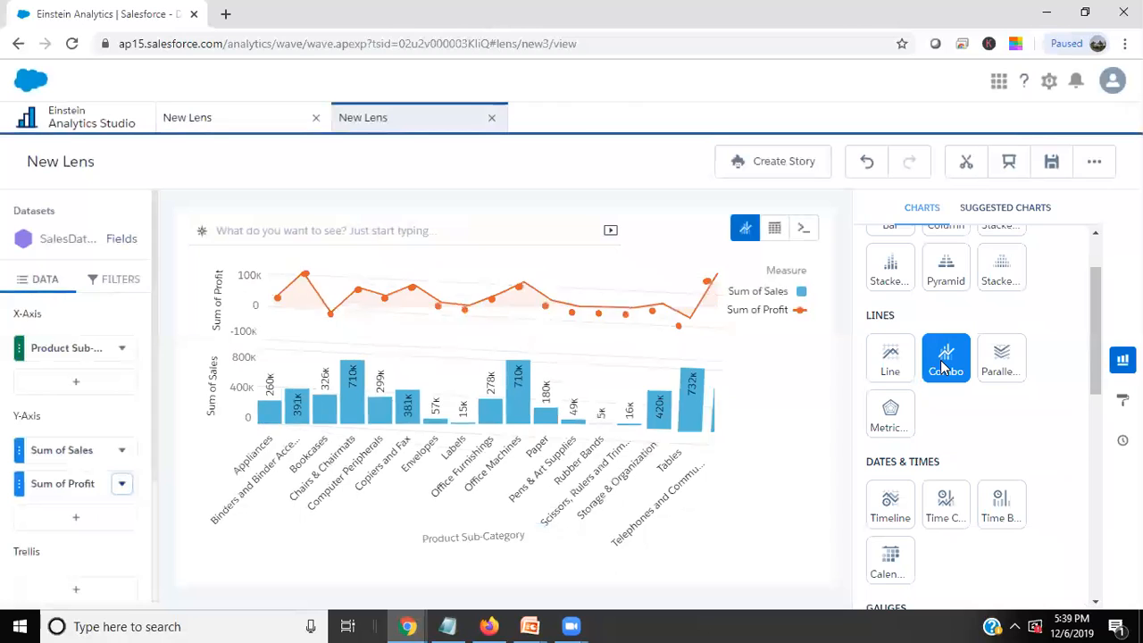
# Plot Sum of Sales and Sum of Profit together by setting the combo chart's axis mode to Single Axis.
pyautogui.click(1122, 400)
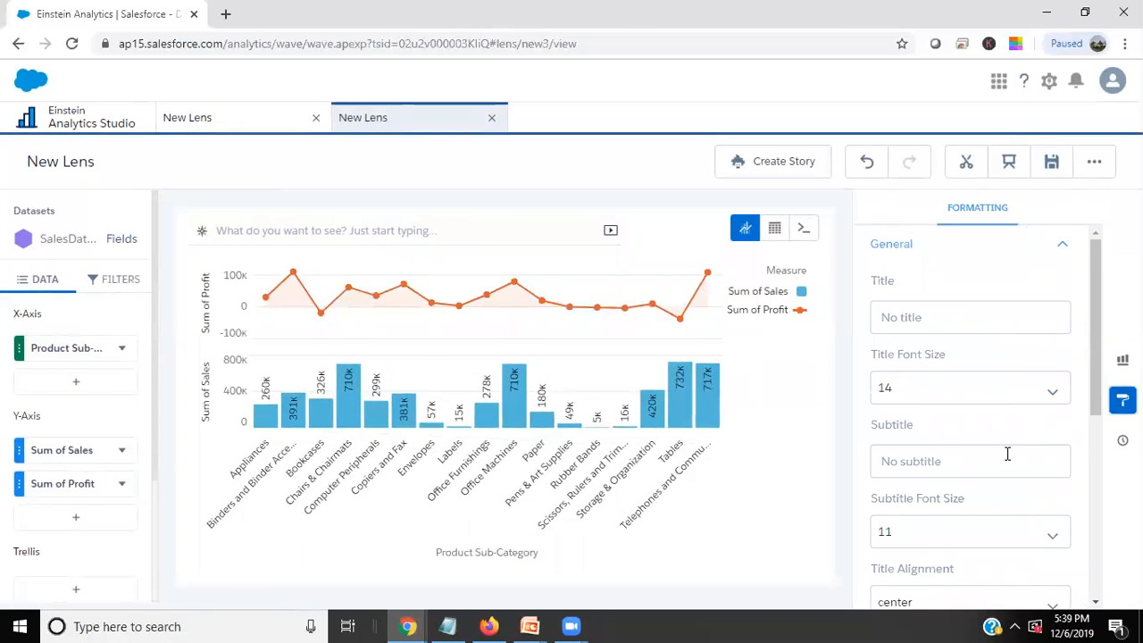
pyautogui.scroll(-5, 999, 446)
pyautogui.click(914, 357)
pyautogui.scroll(-2, 917, 457)
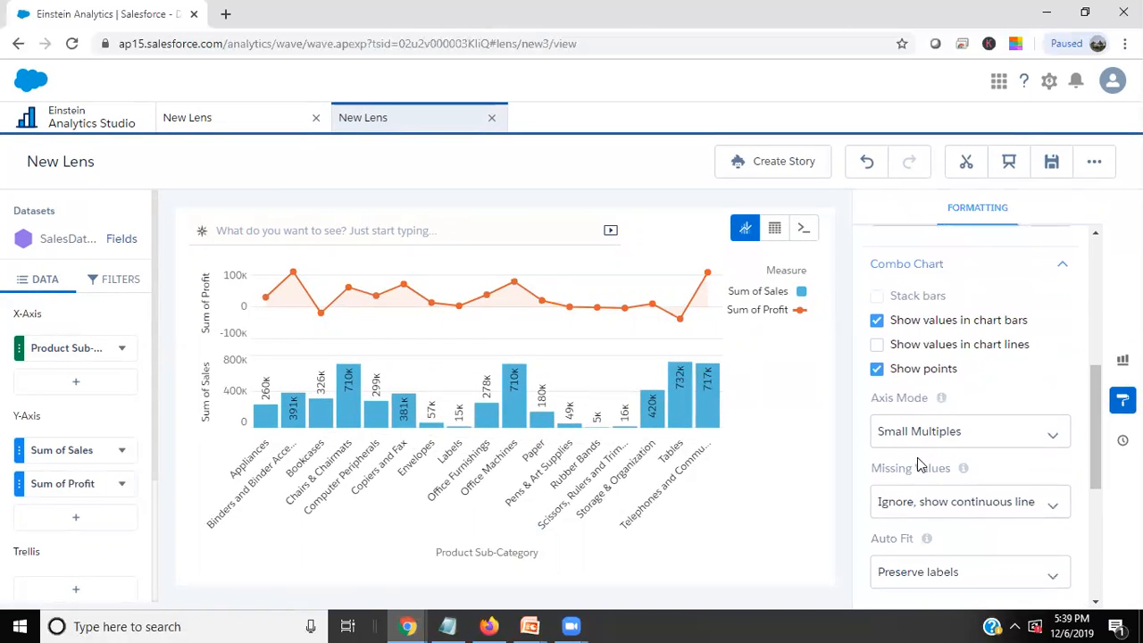
pyautogui.click(920, 431)
pyautogui.click(905, 465)
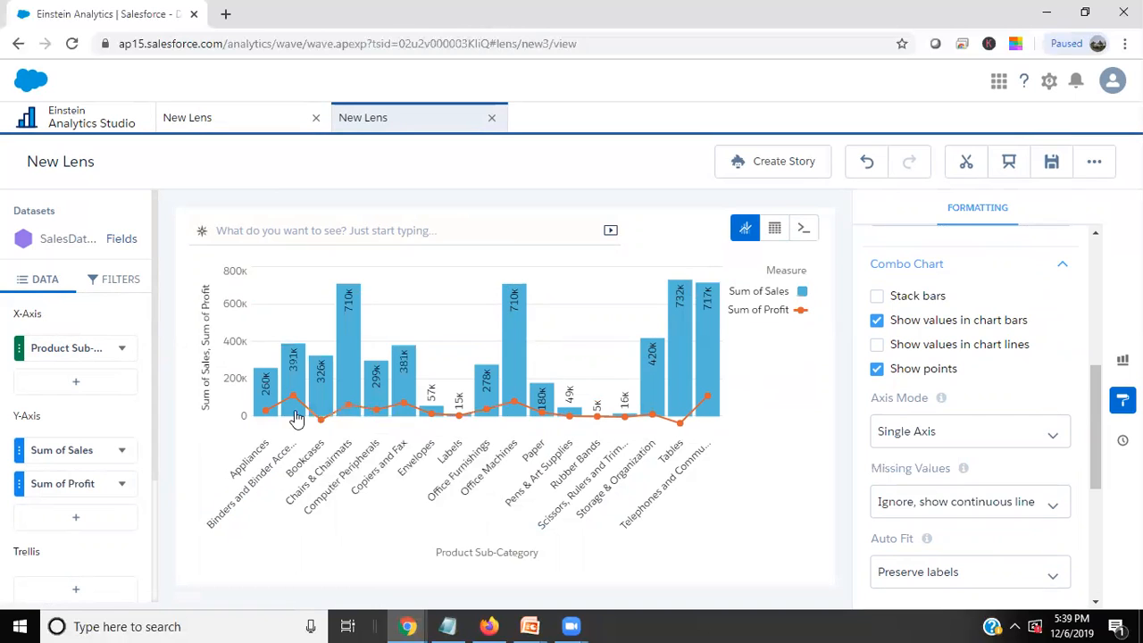
# Review the combo chart's missing values choices and the title and size options of its X-axis.
pyautogui.scroll(-2, 1102, 385)
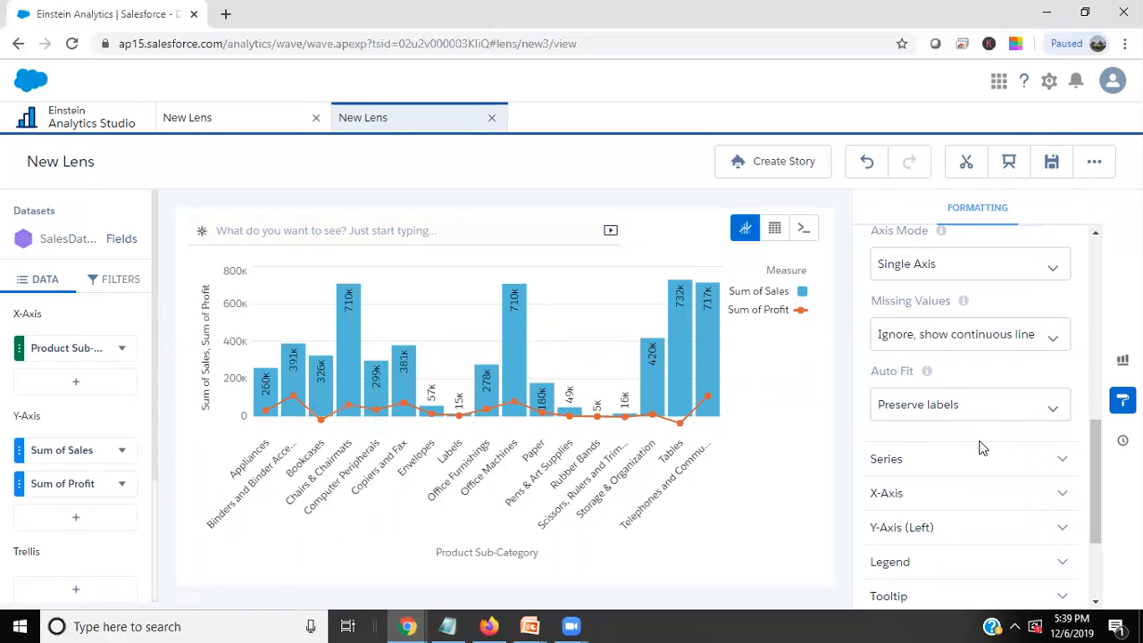
pyautogui.click(926, 346)
pyautogui.click(927, 345)
pyautogui.click(927, 346)
pyautogui.click(933, 367)
pyautogui.scroll(-2, 928, 453)
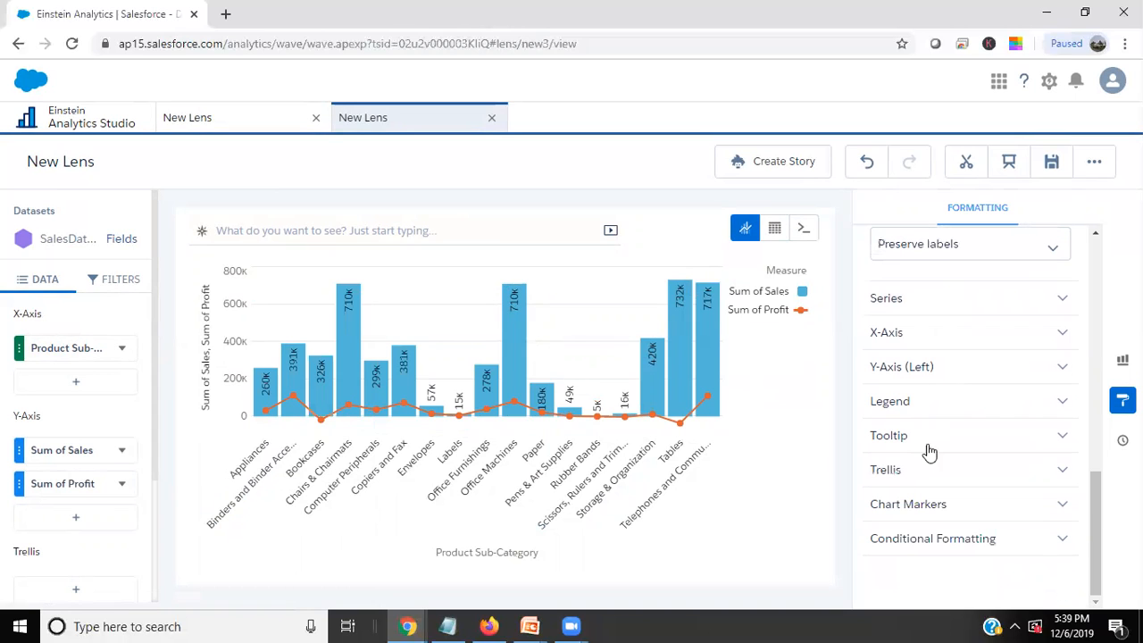
pyautogui.click(898, 336)
pyautogui.scroll(-2, 913, 384)
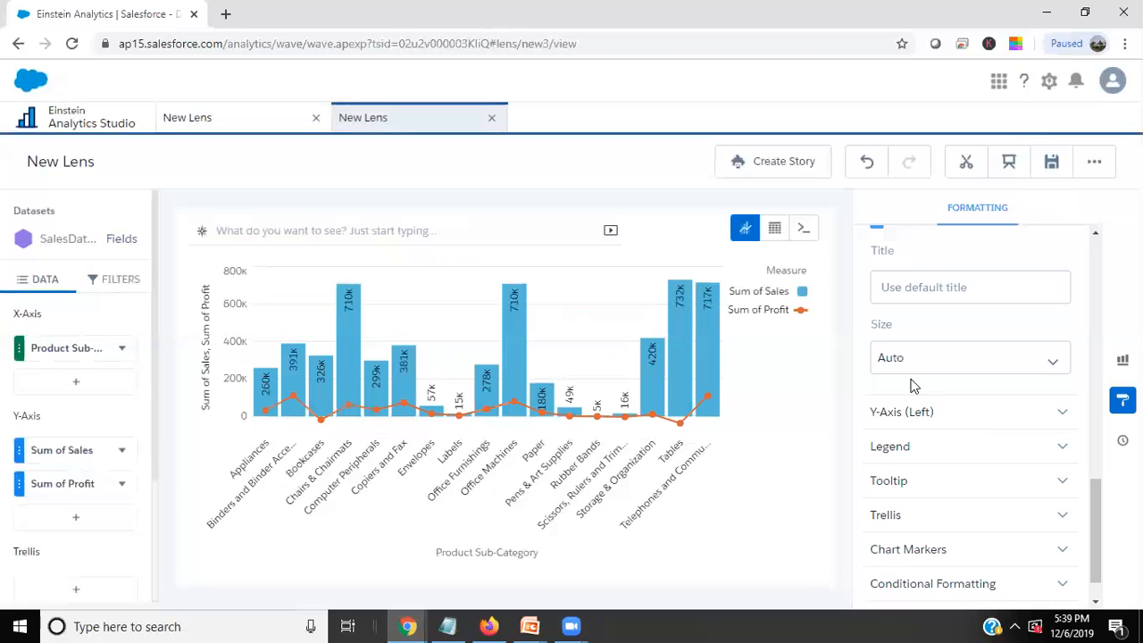
pyautogui.click(909, 360)
pyautogui.click(909, 360)
# Examine the left Y-axis formatting options and look back over the Combo Chart settings.
pyautogui.click(910, 416)
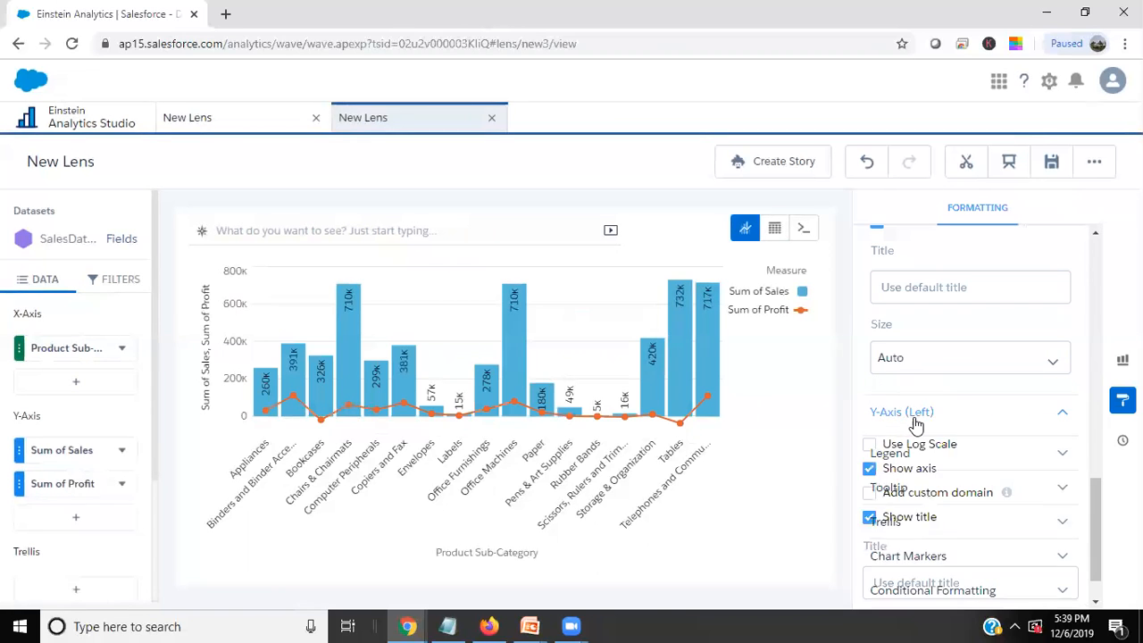
pyautogui.scroll(-3, 920, 428)
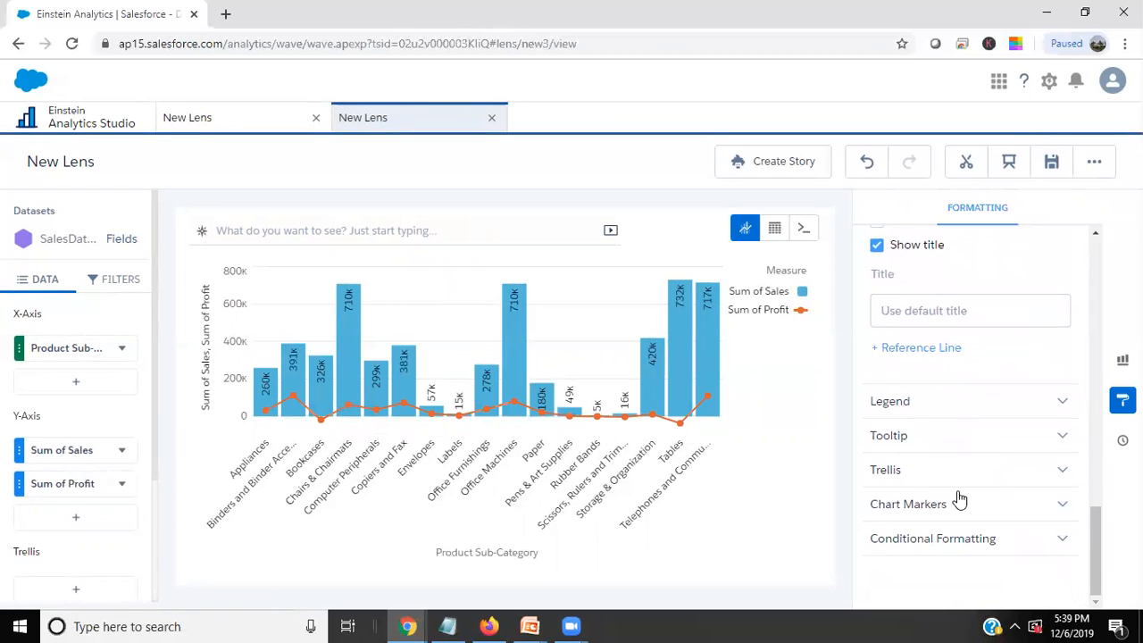
pyautogui.scroll(10, 939, 525)
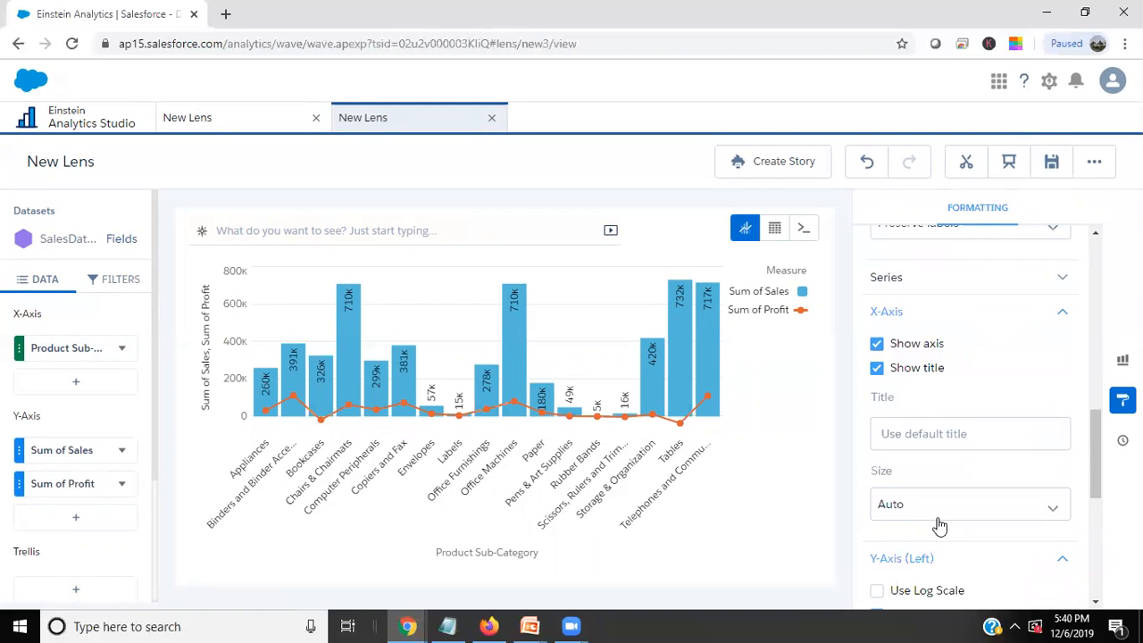
pyautogui.scroll(1, 978, 481)
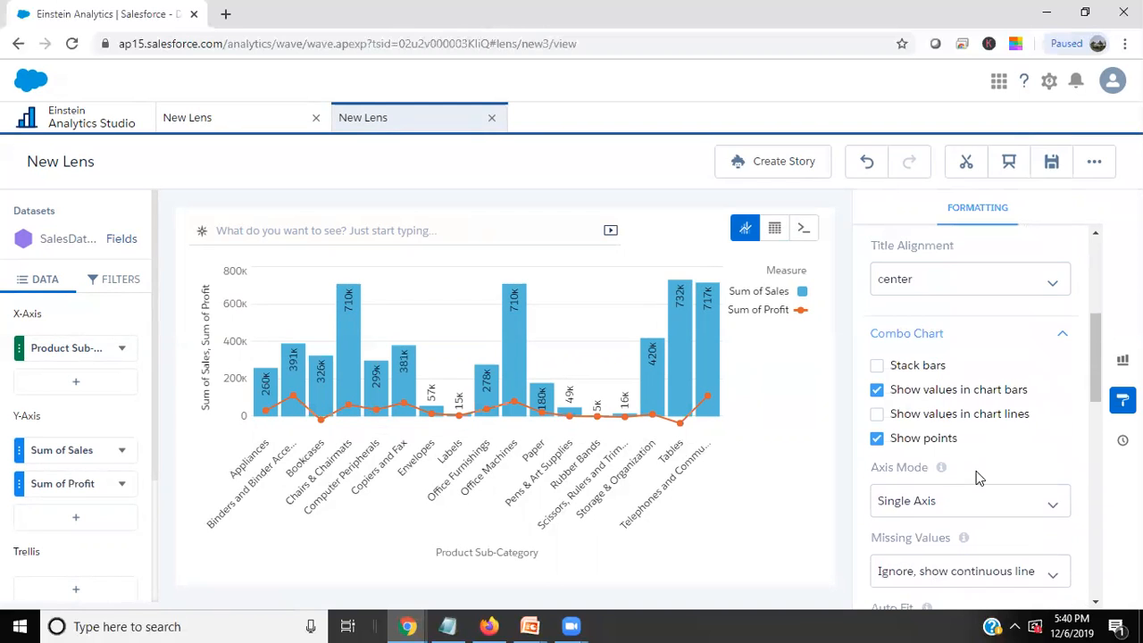
pyautogui.scroll(1, 978, 480)
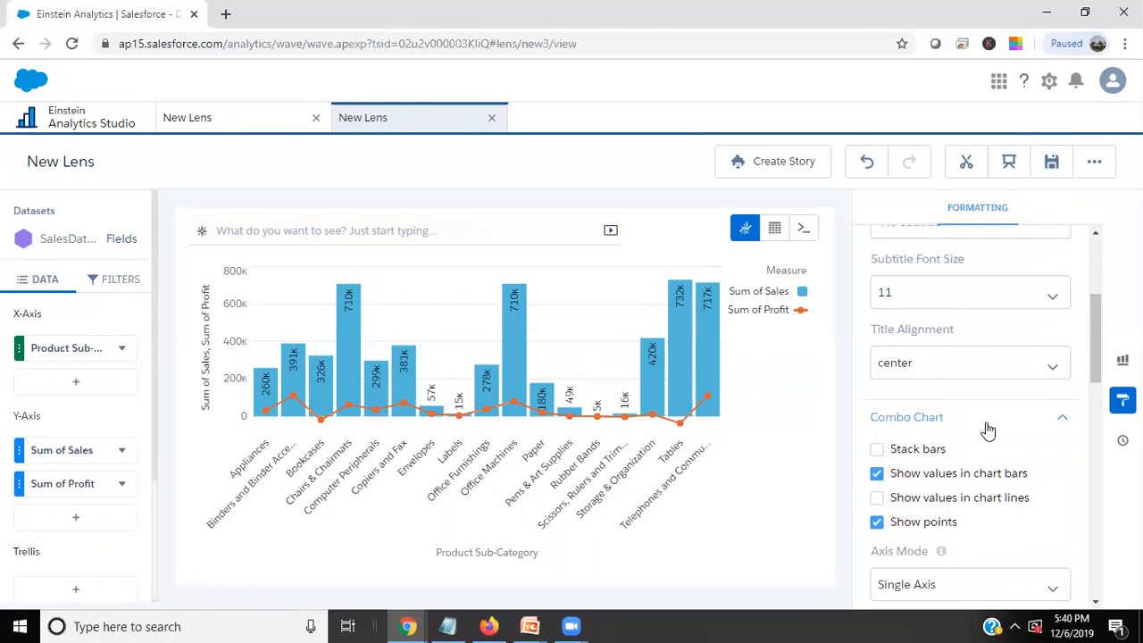
pyautogui.scroll(-2, 988, 431)
pyautogui.scroll(-1, 982, 474)
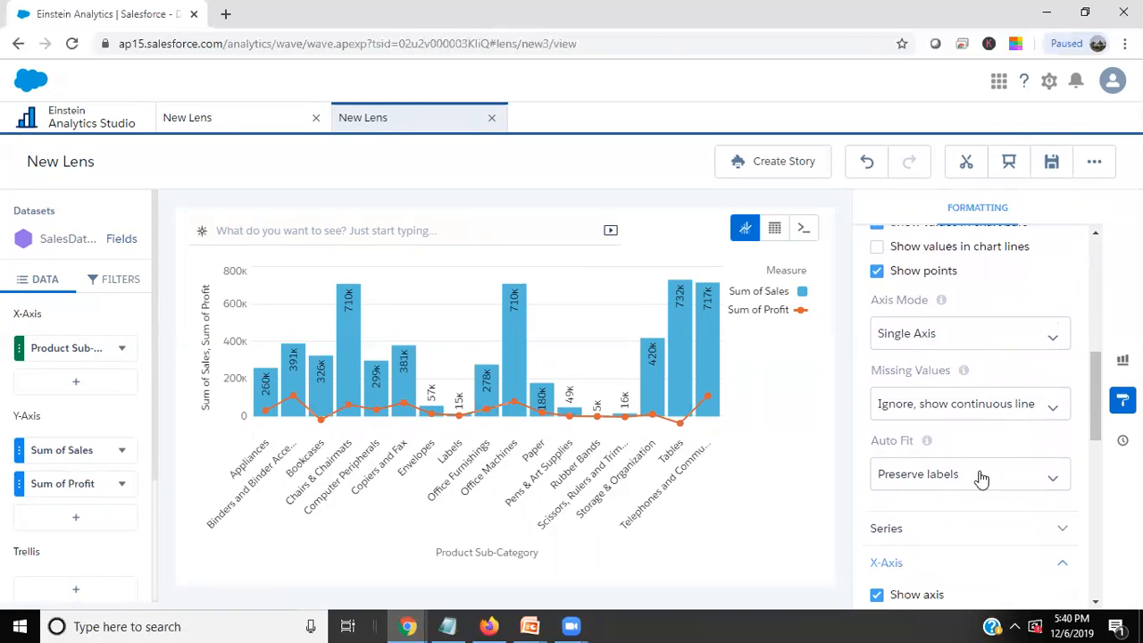
# Set the combo chart's missing values handling to Show as gaps.
pyautogui.click(935, 481)
pyautogui.click(934, 409)
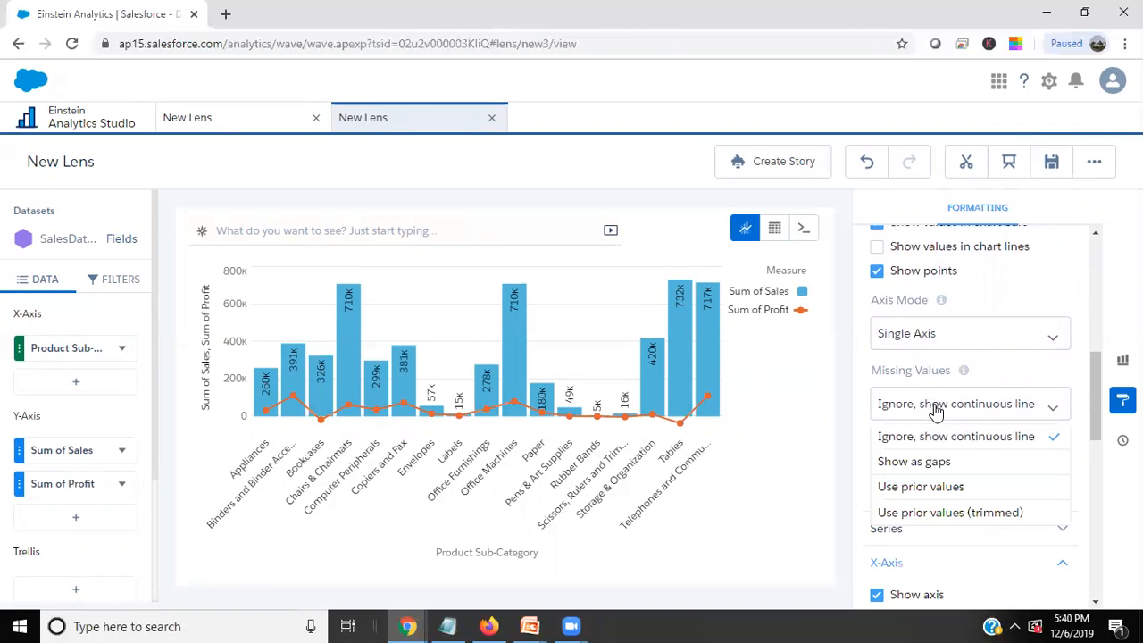
pyautogui.click(920, 462)
pyautogui.scroll(2, 918, 471)
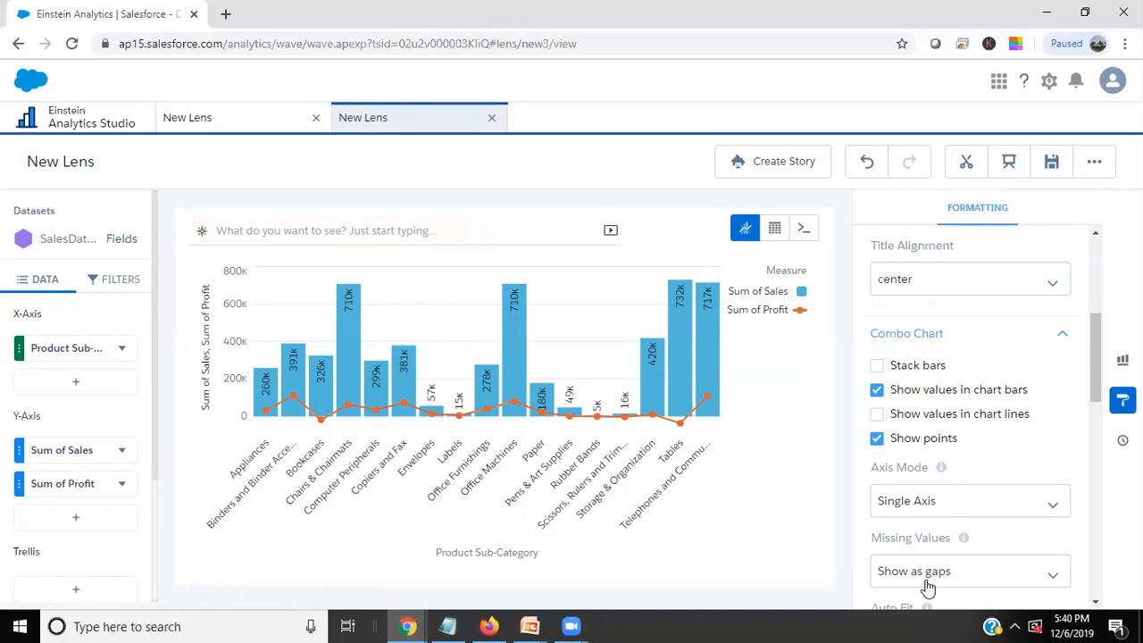
# Turn the display of values in the chart lines on and off again.
pyautogui.click(877, 416)
pyautogui.click(877, 415)
pyautogui.scroll(1, 919, 470)
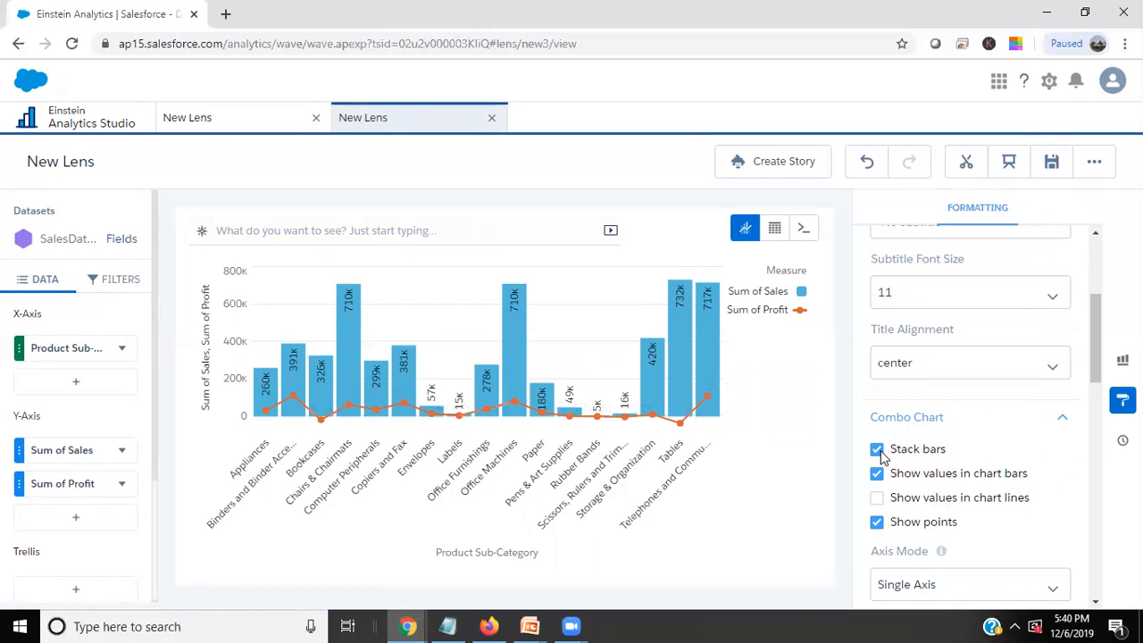
# Collapse the Combo Chart settings and review the formatting options for the axes and the legend.
pyautogui.click(1059, 422)
pyautogui.scroll(-2, 969, 485)
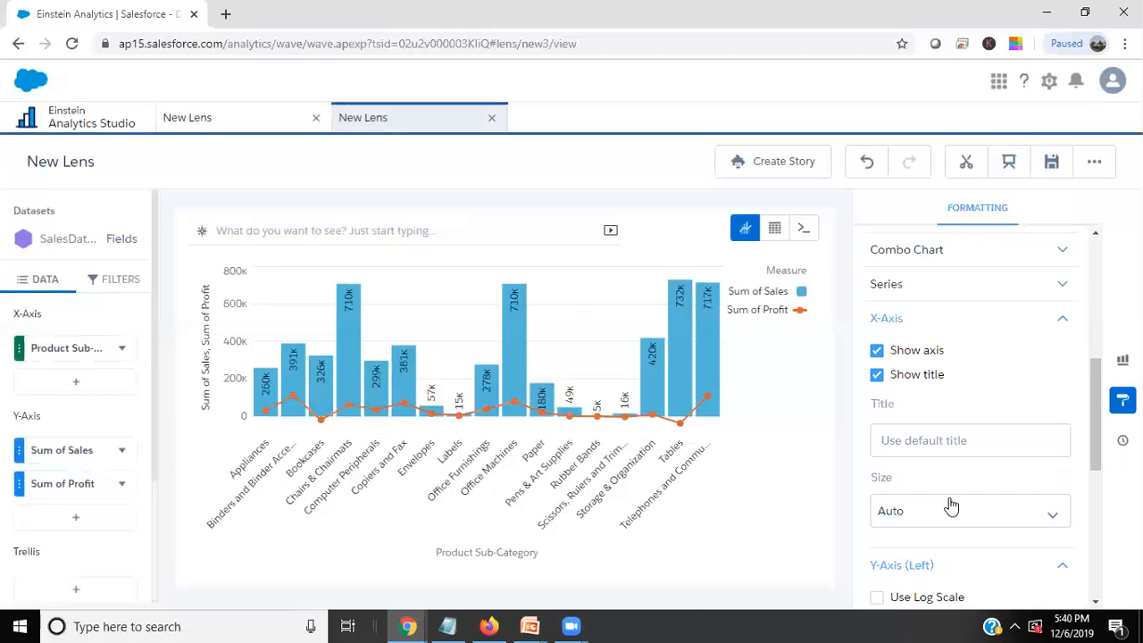
pyautogui.scroll(-2, 951, 506)
pyautogui.click(929, 357)
pyautogui.click(929, 355)
pyautogui.scroll(-3, 937, 442)
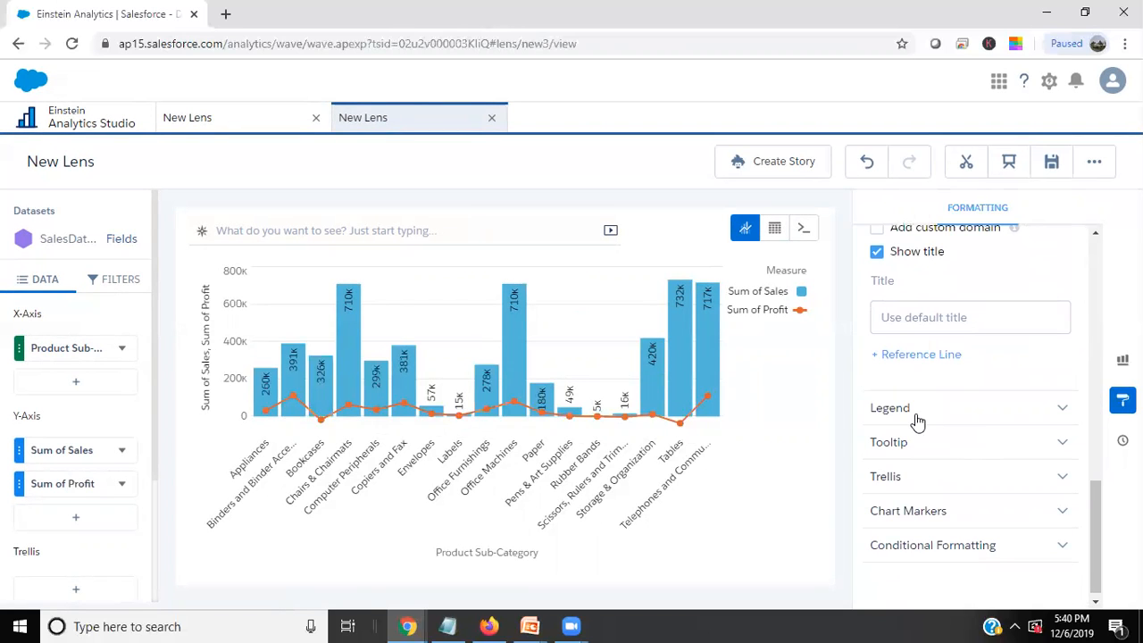
pyautogui.click(917, 416)
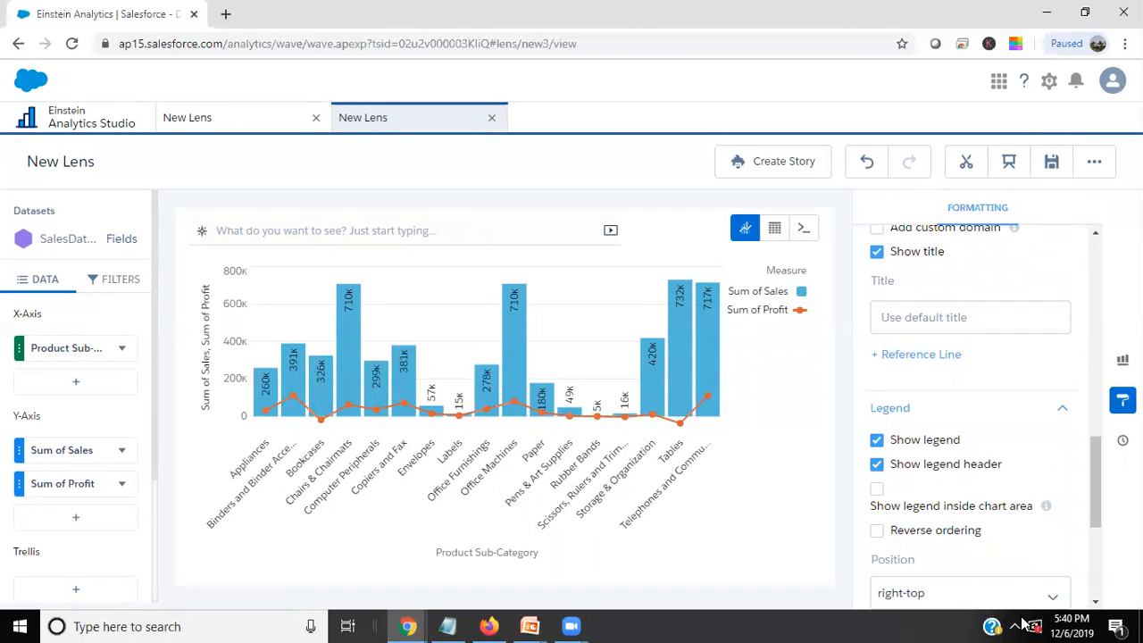
pyautogui.scroll(6, 970, 417)
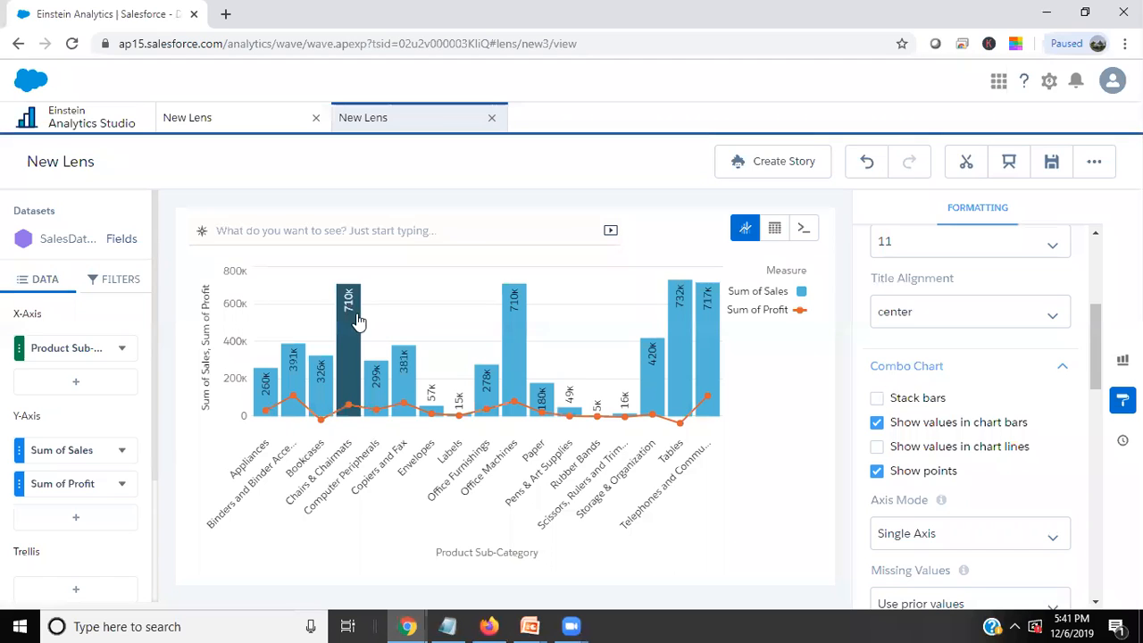
# Turn on series customization for the combo chart.
pyautogui.moveTo(348, 320)
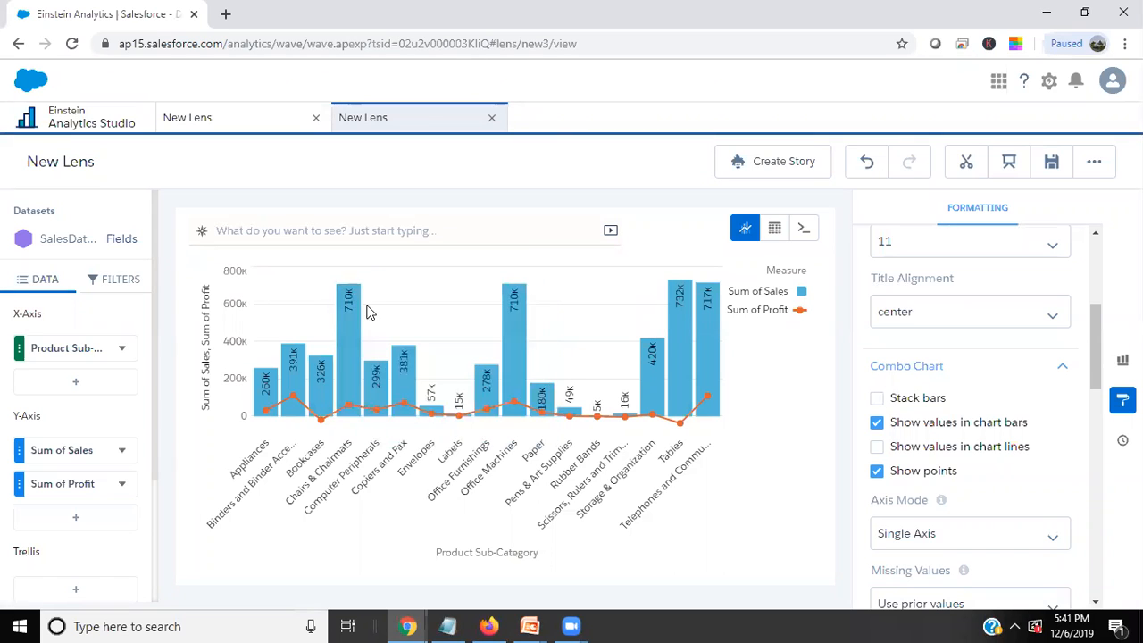
pyautogui.scroll(-2, 944, 428)
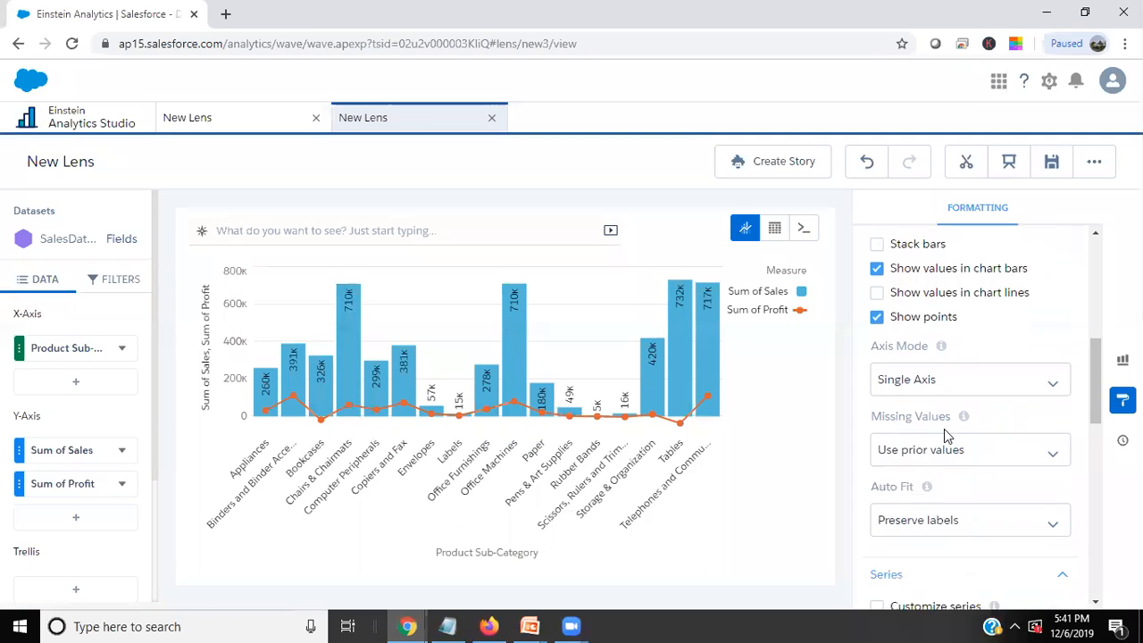
pyautogui.scroll(-3, 949, 429)
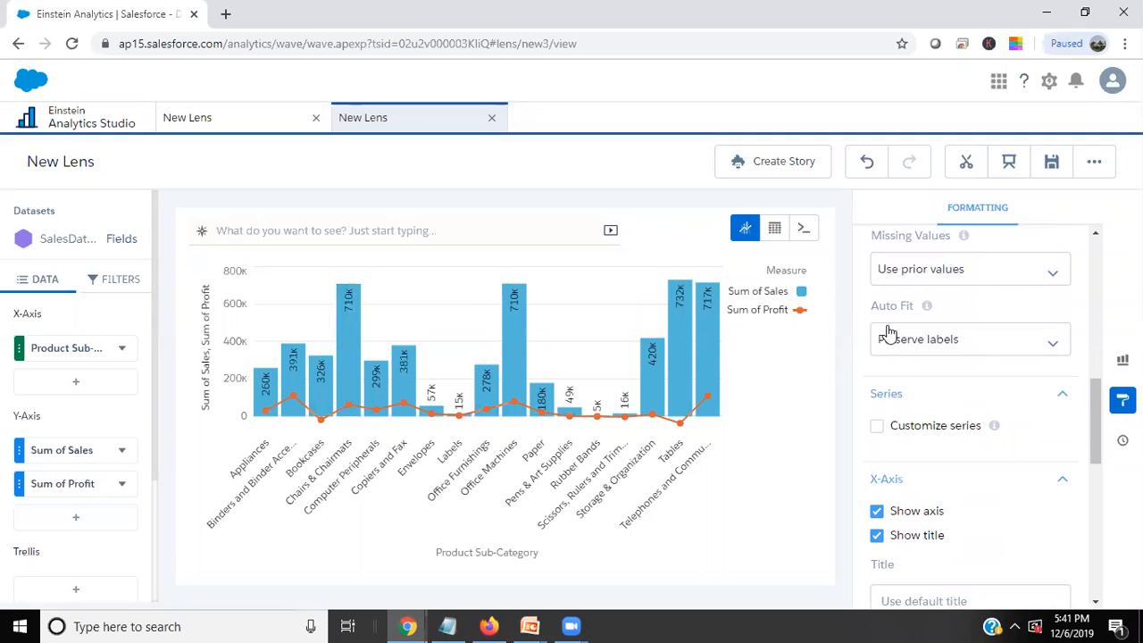
pyautogui.scroll(2, 952, 459)
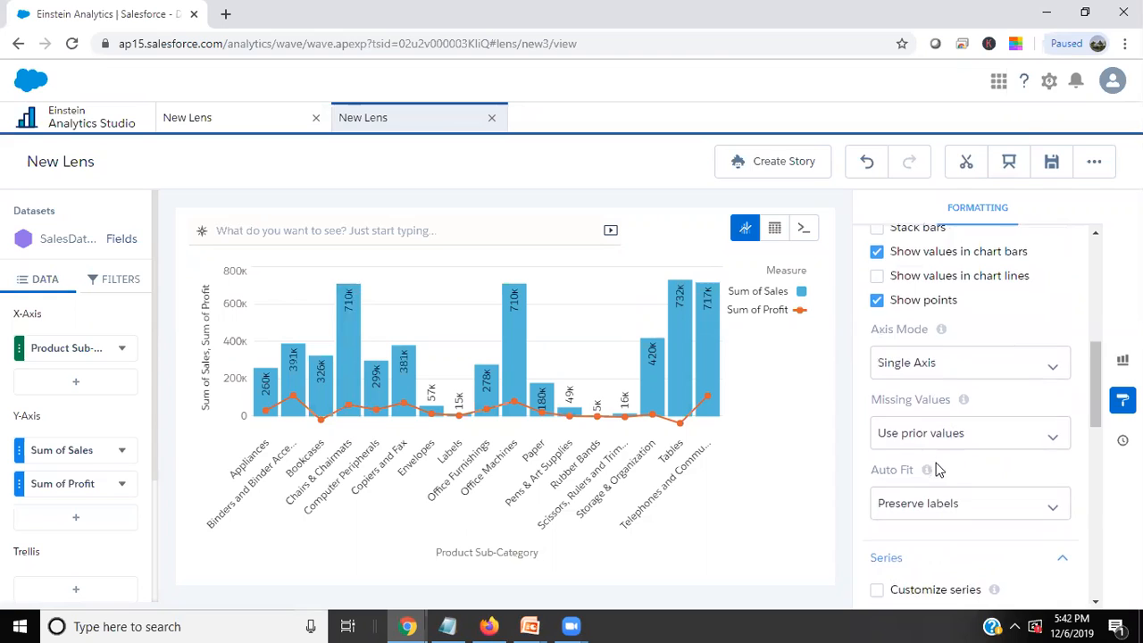
pyautogui.scroll(-1, 937, 467)
pyautogui.scroll(-4, 986, 471)
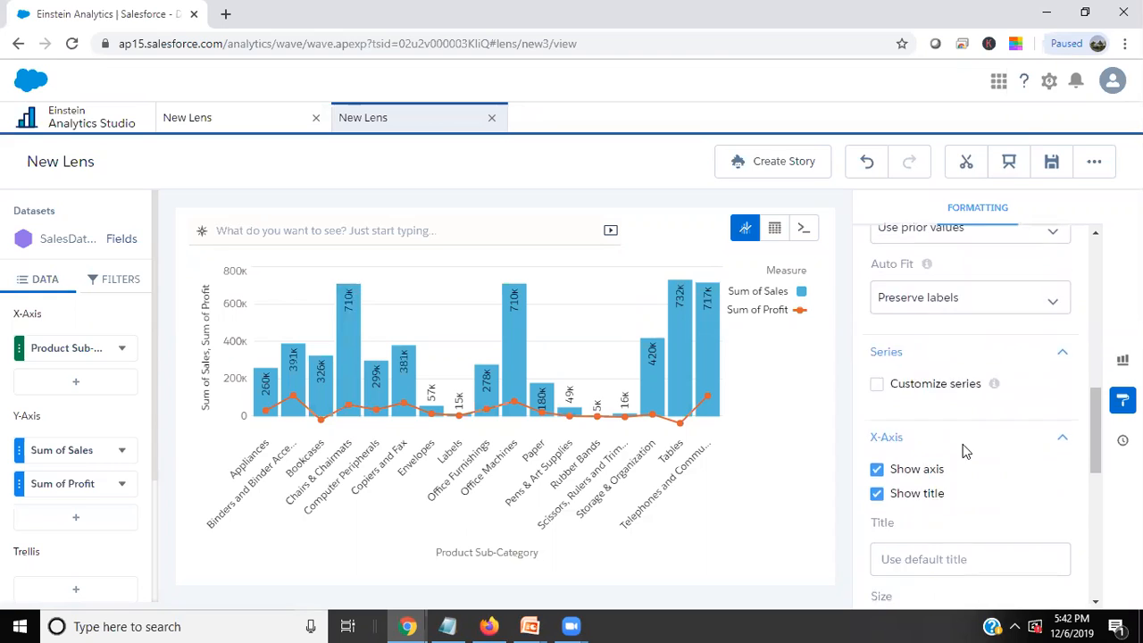
pyautogui.moveTo(996, 345)
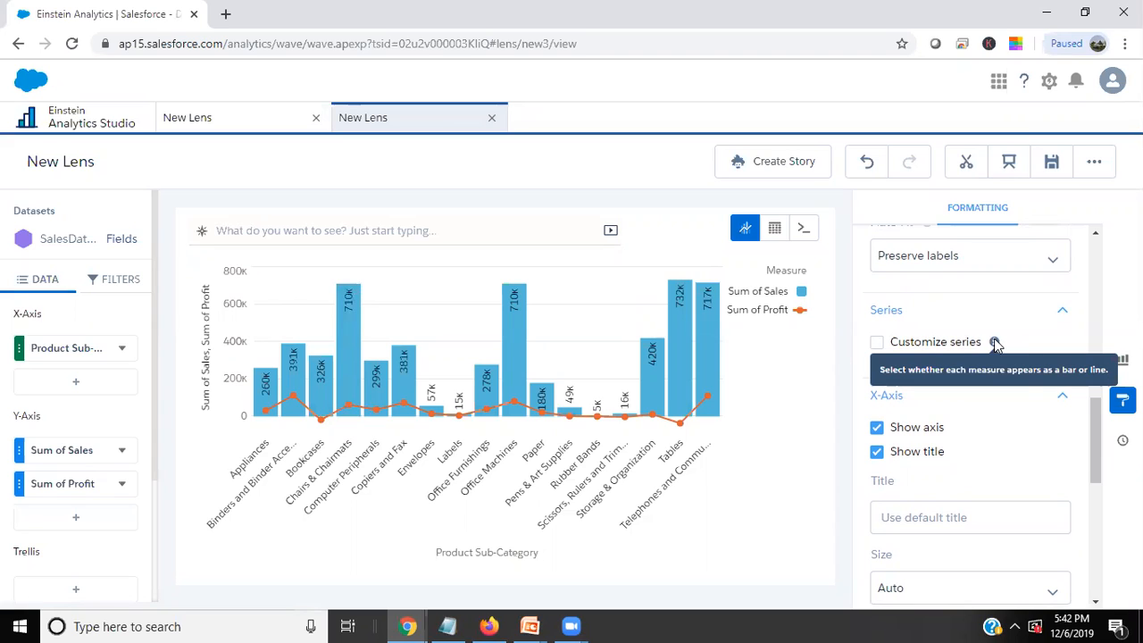
pyautogui.click(877, 345)
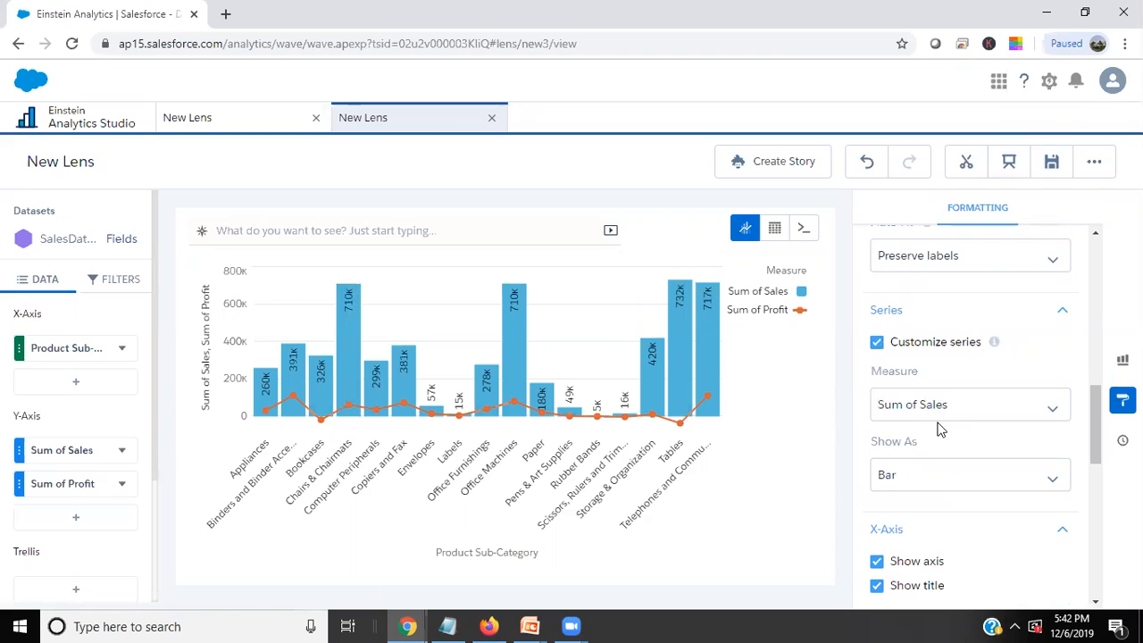
# Show the Sum of Sales series as Dot in the combo chart.
pyautogui.click(904, 413)
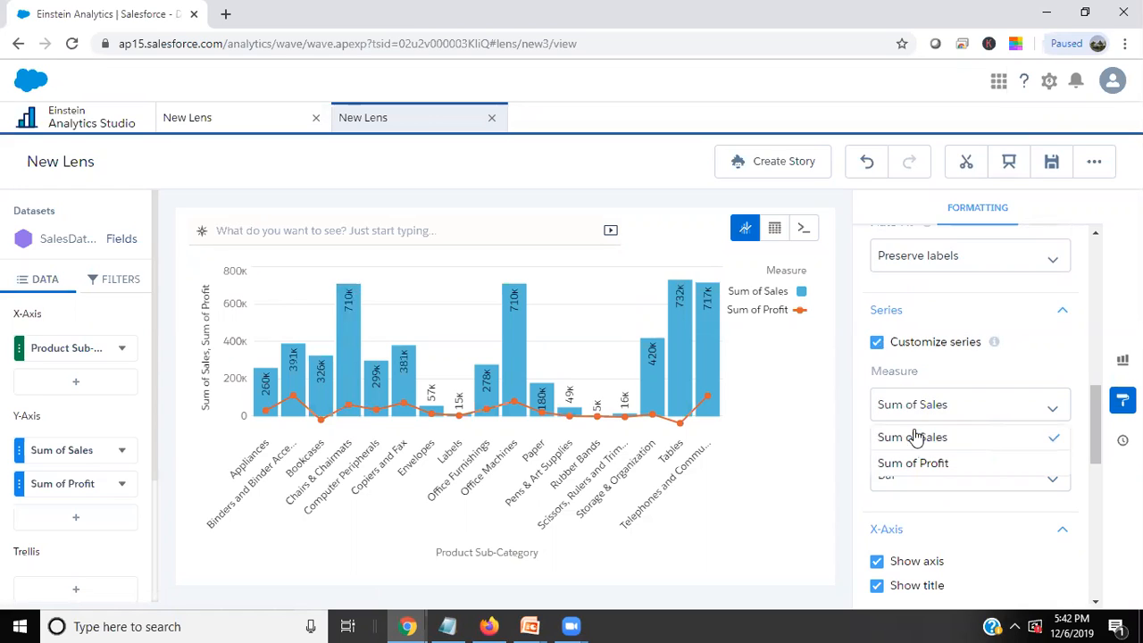
pyautogui.click(916, 434)
pyautogui.click(907, 475)
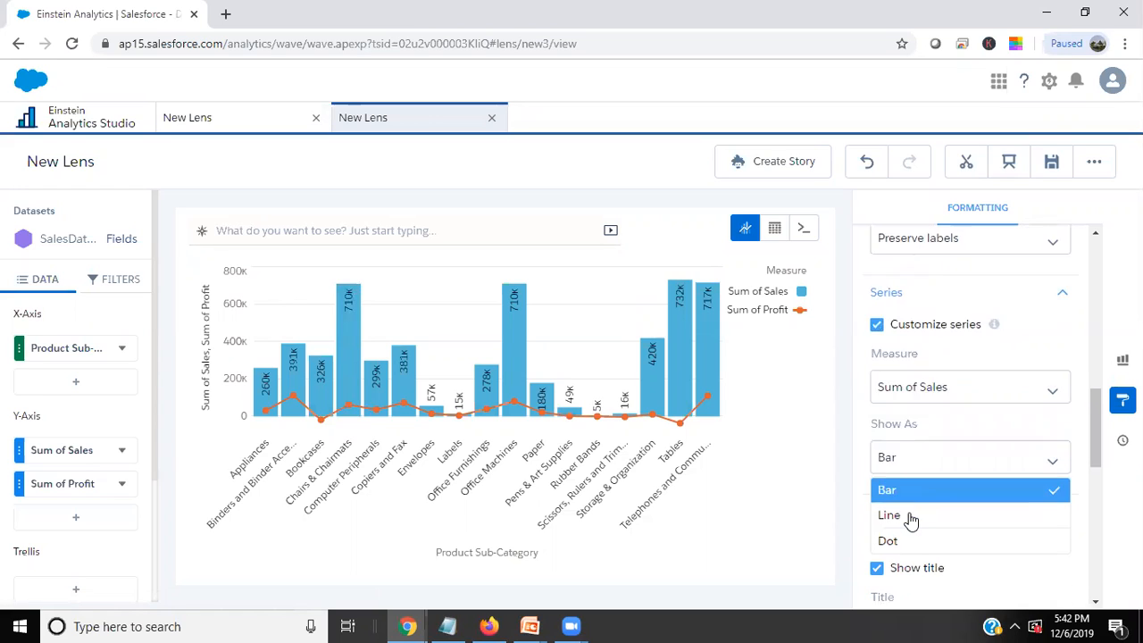
pyautogui.scroll(-1, 911, 520)
pyautogui.click(901, 475)
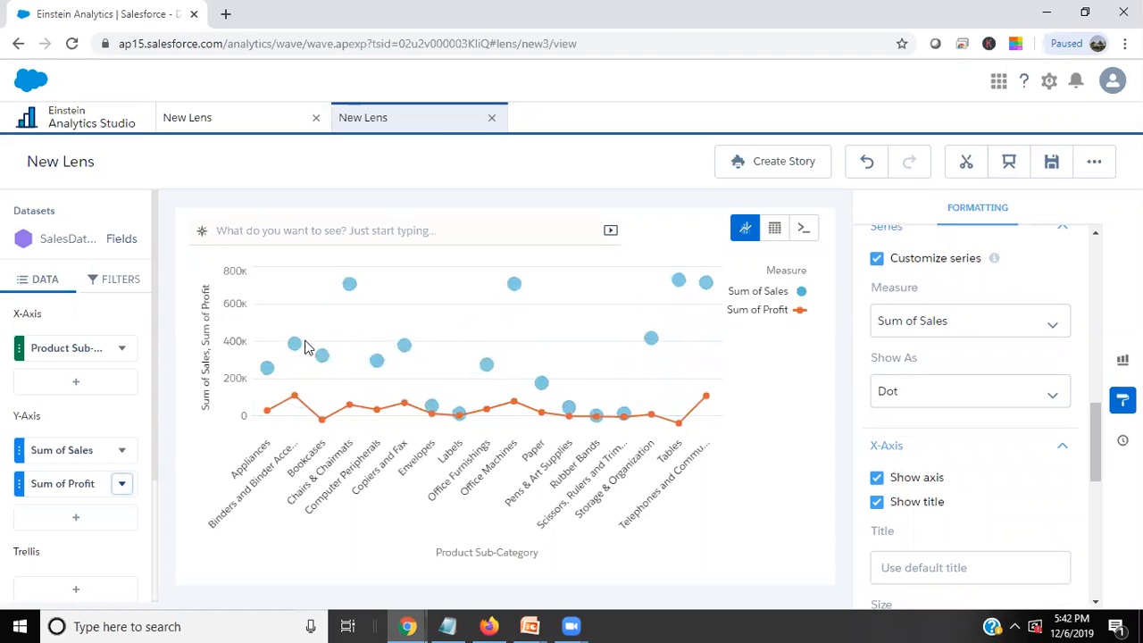
# Show the Sum of Profit series as Bar in the combo chart.
pyautogui.click(934, 327)
pyautogui.click(922, 387)
pyautogui.click(921, 399)
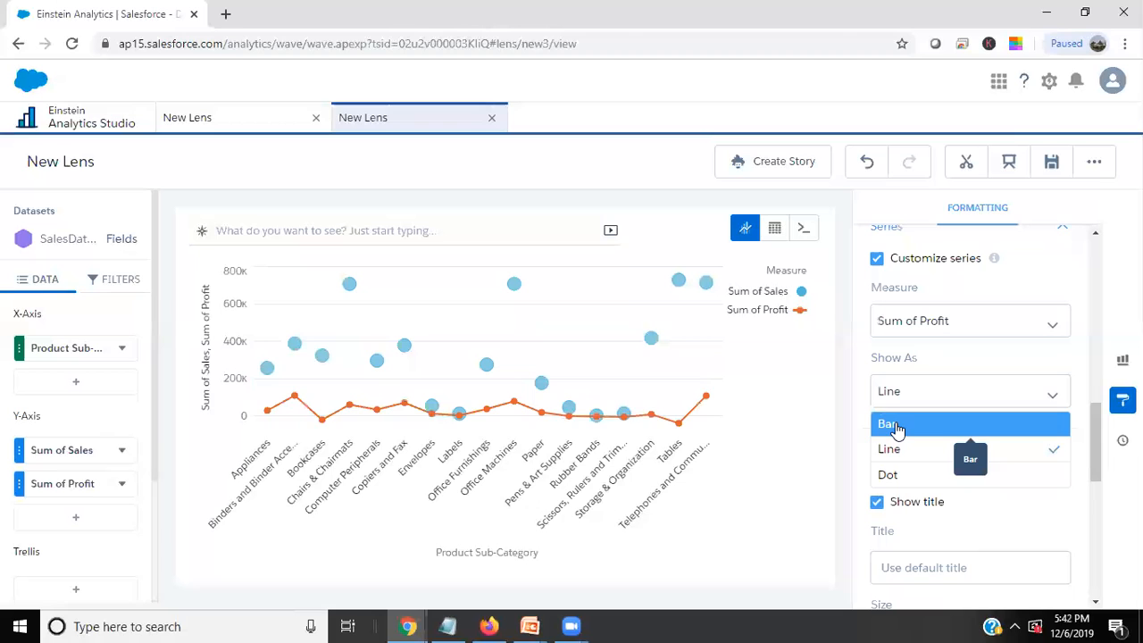
pyautogui.click(897, 427)
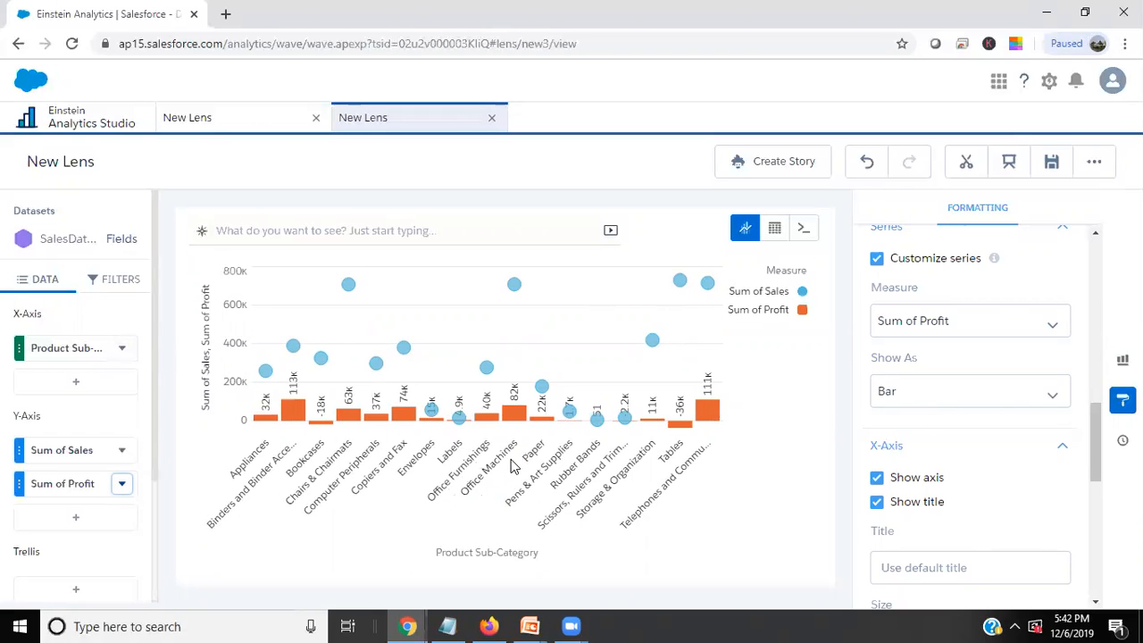
# Try showing the Sum of Sales series as Line and set it back to Dot.
pyautogui.click(913, 335)
pyautogui.click(907, 355)
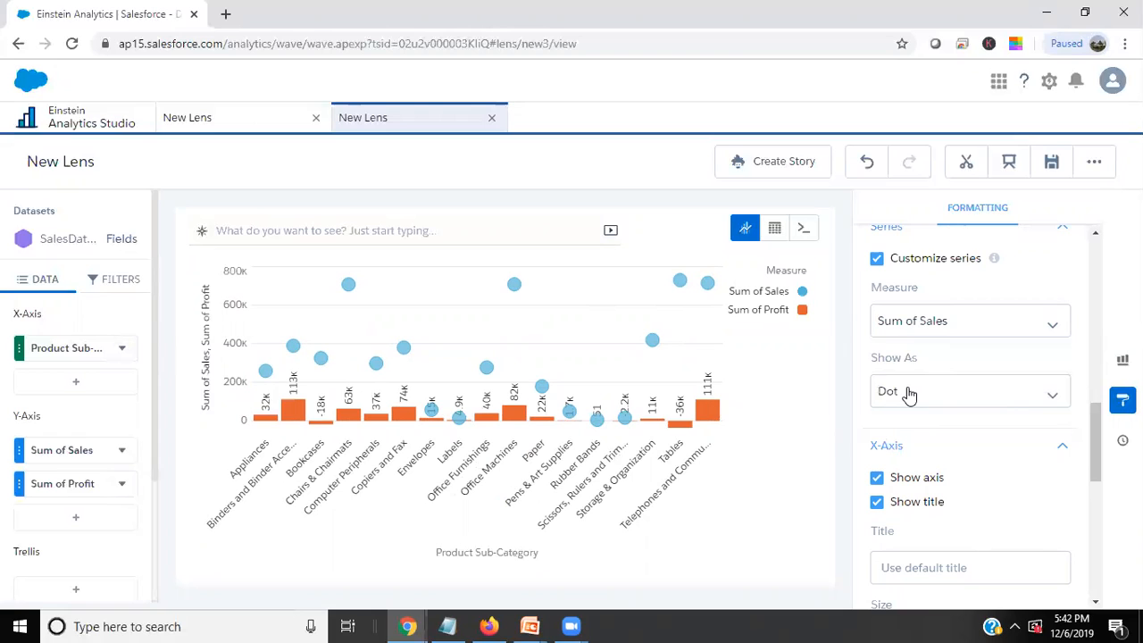
pyautogui.click(947, 395)
pyautogui.click(921, 453)
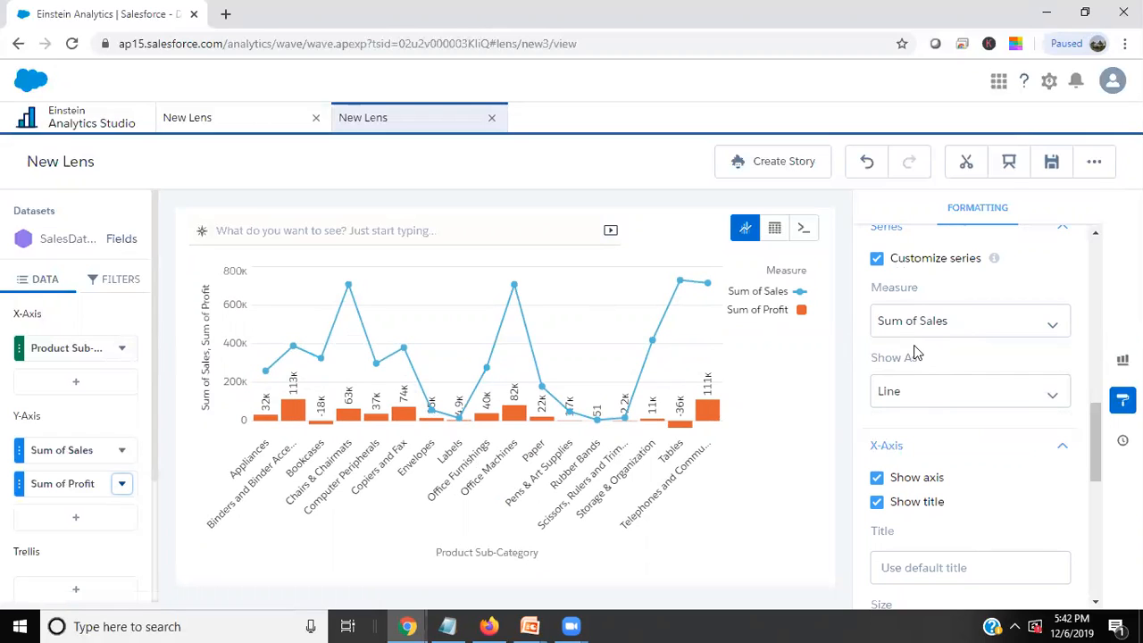
pyautogui.click(912, 393)
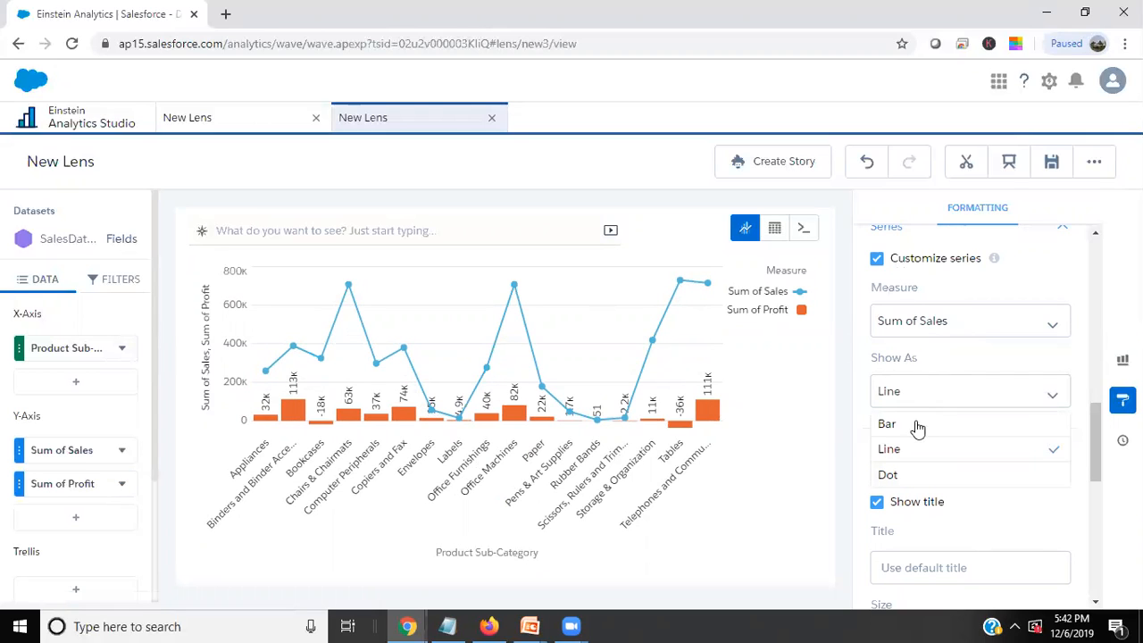
pyautogui.click(902, 474)
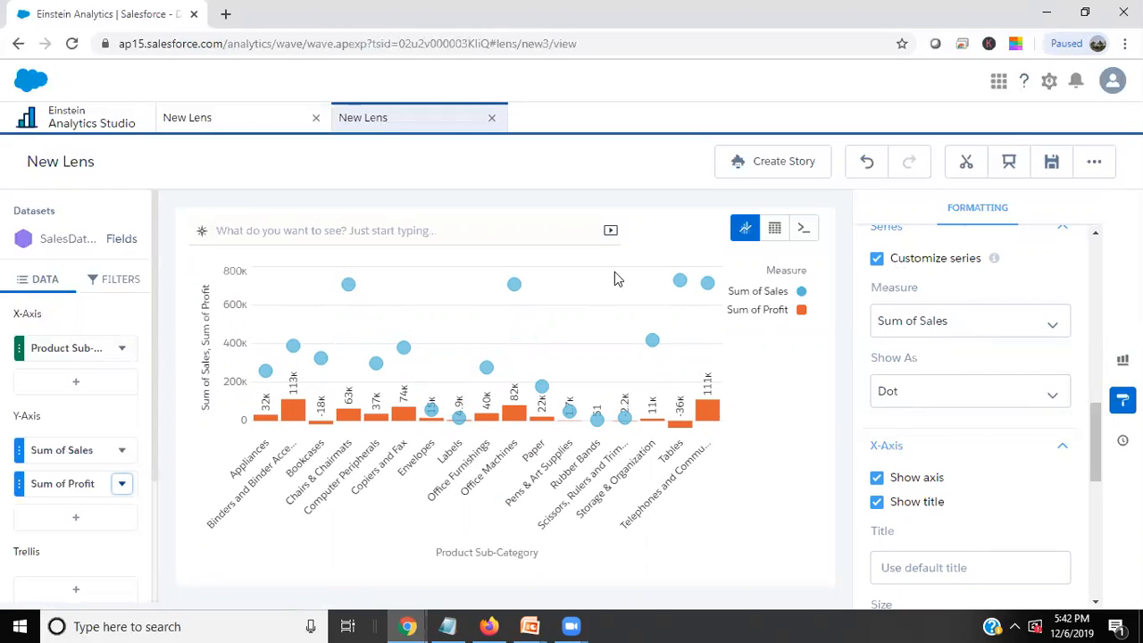
# Open SalesDataSet in a new lens, switch it to the SAQL query editor and enlarge the page view.
pyautogui.click(225, 118)
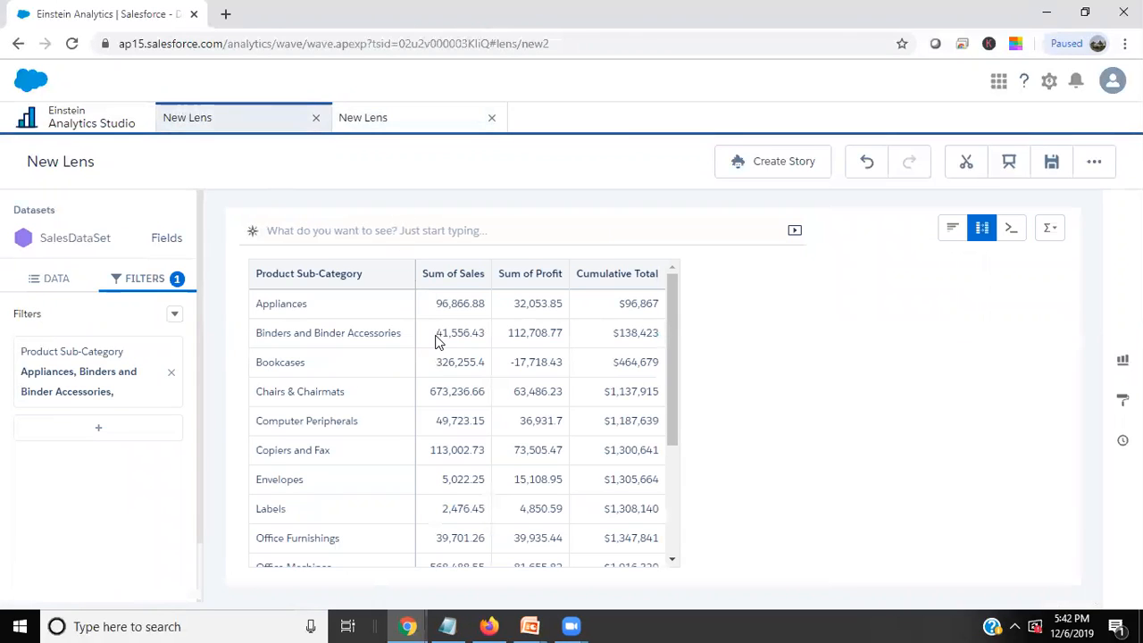
pyautogui.click(78, 122)
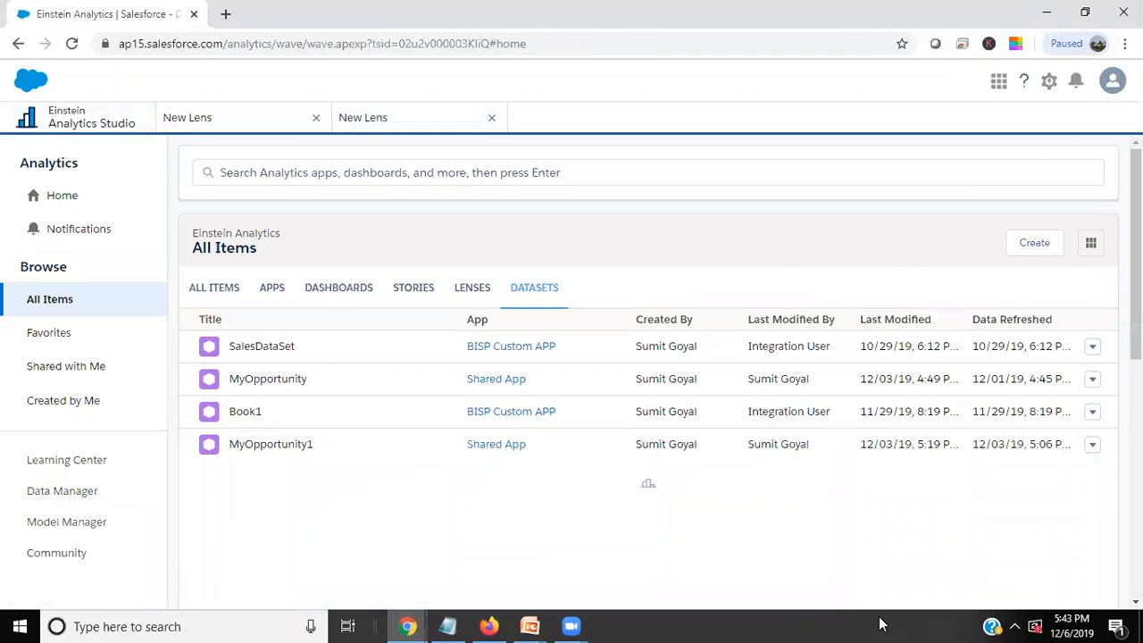
pyautogui.click(255, 347)
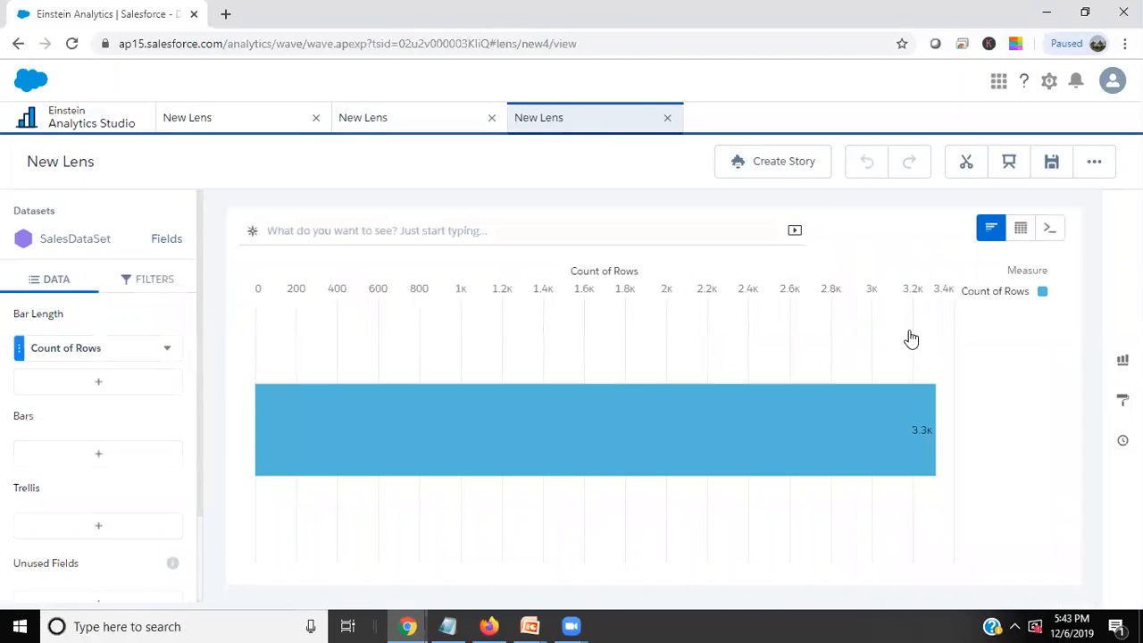
pyautogui.click(1050, 230)
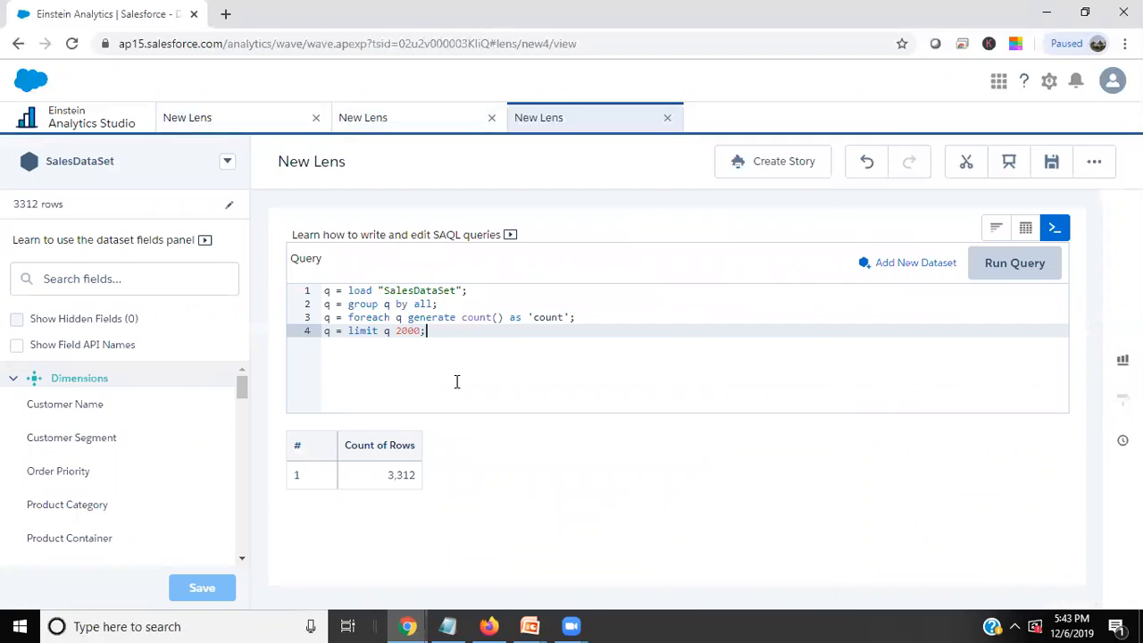
pyautogui.hotkey('ctrl', '+')
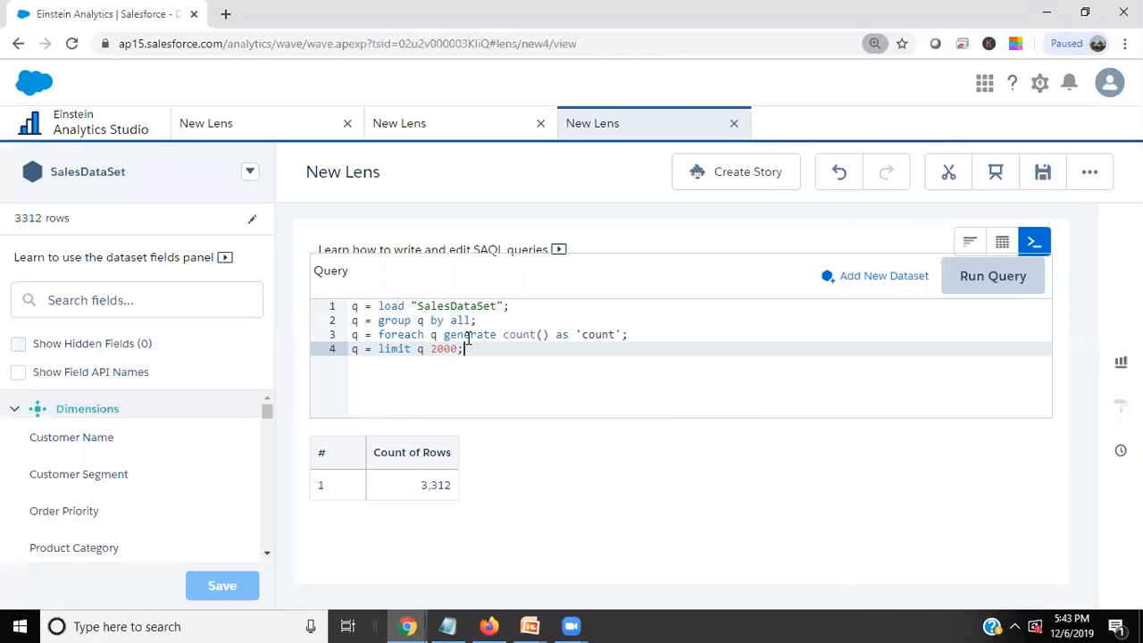
# Insert 'Region' as 'Region', before count() in the foreach statement and run the query.
pyautogui.click(498, 335)
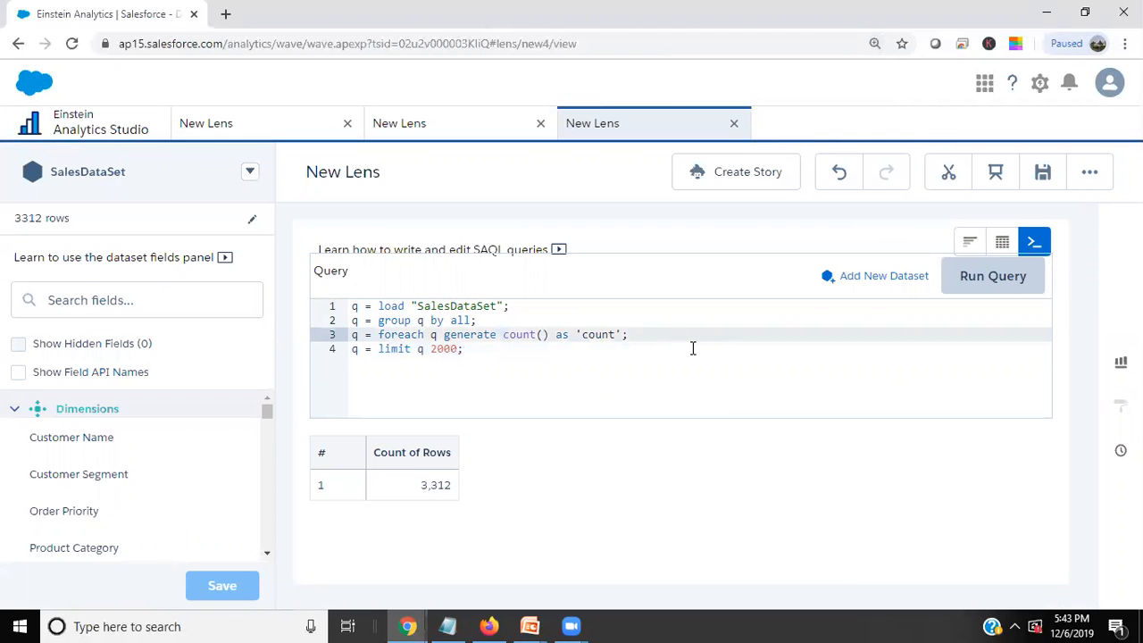
pyautogui.write("'Region' ")
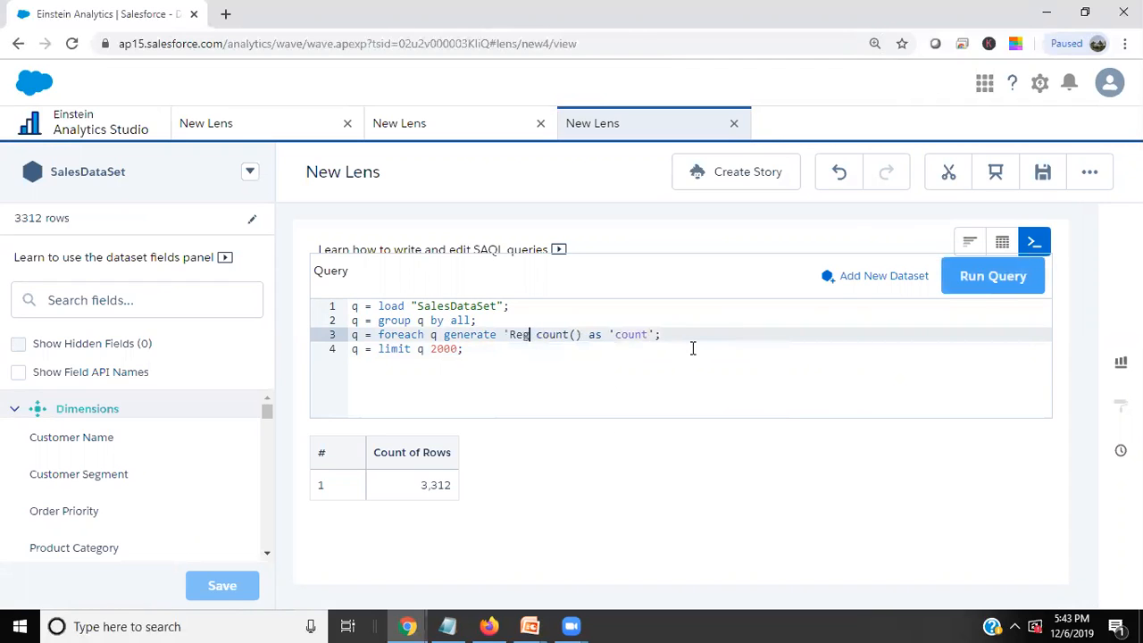
pyautogui.write("as 'Region'")
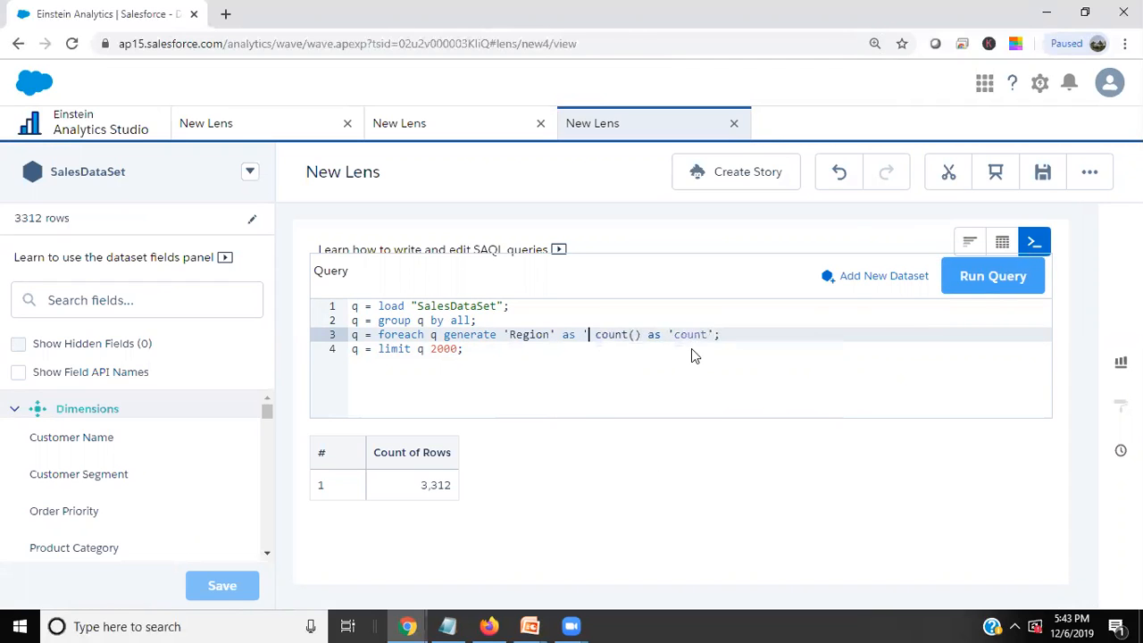
pyautogui.write(',')
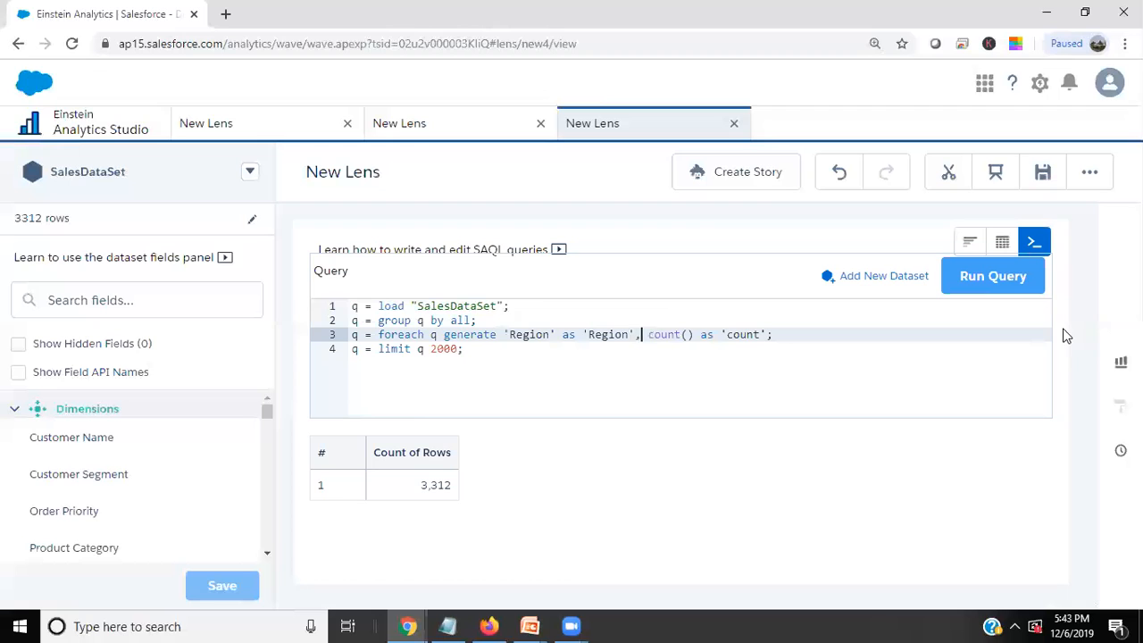
pyautogui.click(986, 278)
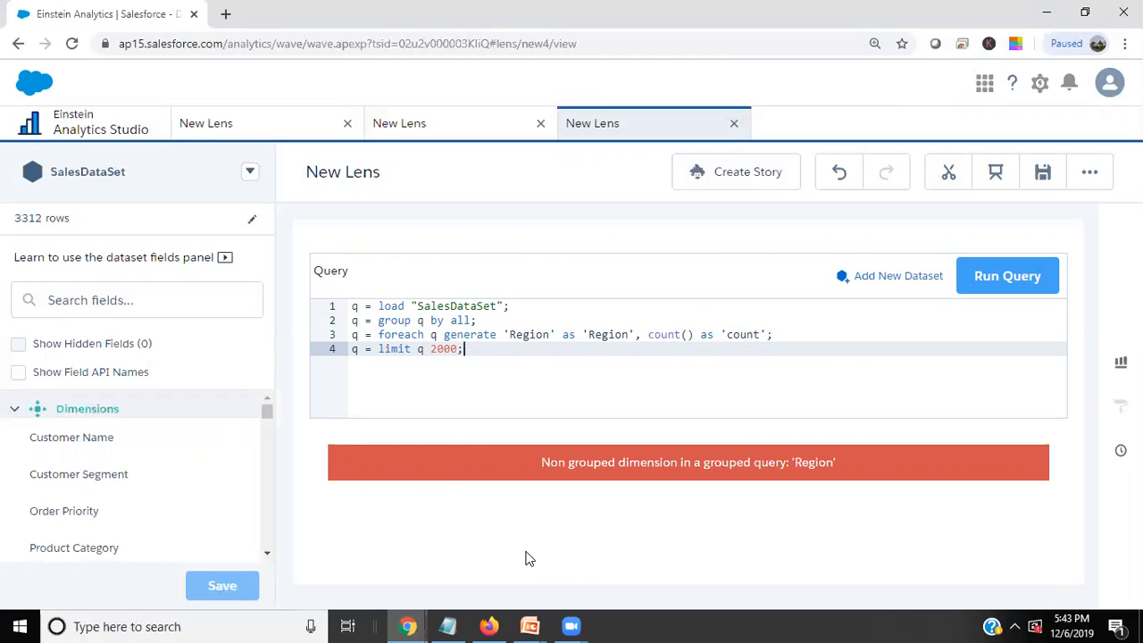
# Add the invalid text asdf after the 'Region' alias in the foreach statement and run the query.
pyautogui.click(632, 334)
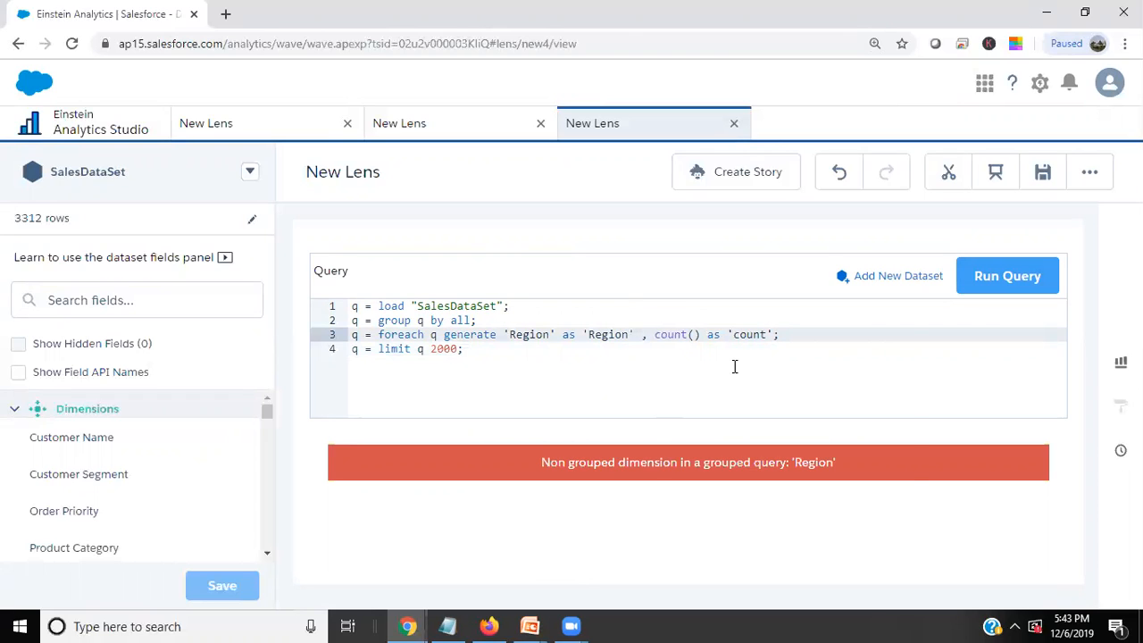
pyautogui.write('asdf')
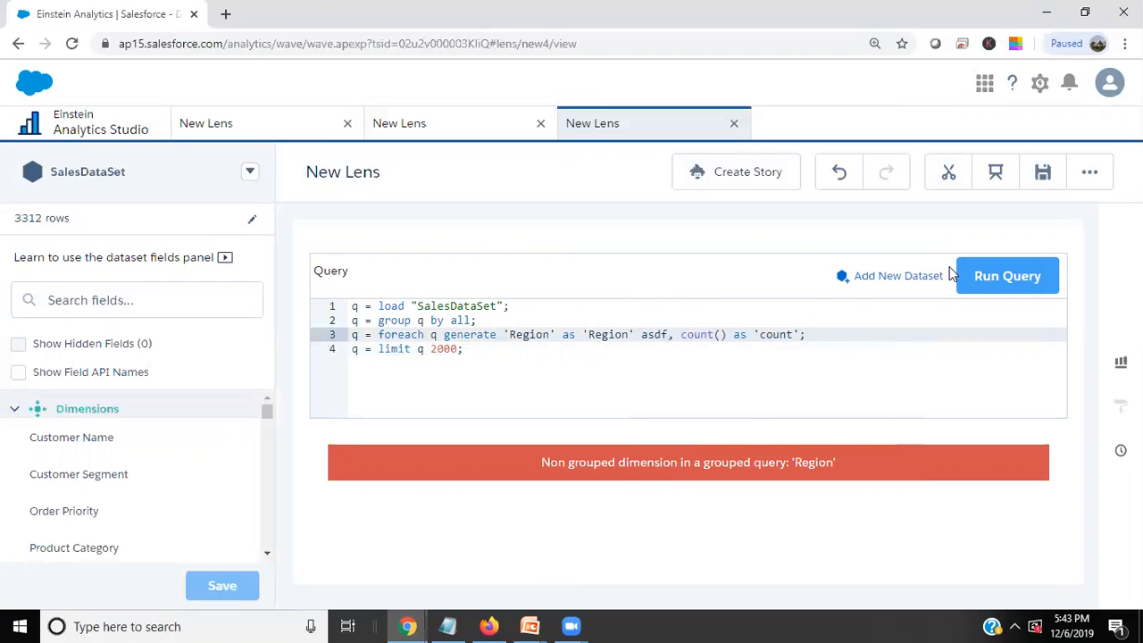
pyautogui.click(994, 284)
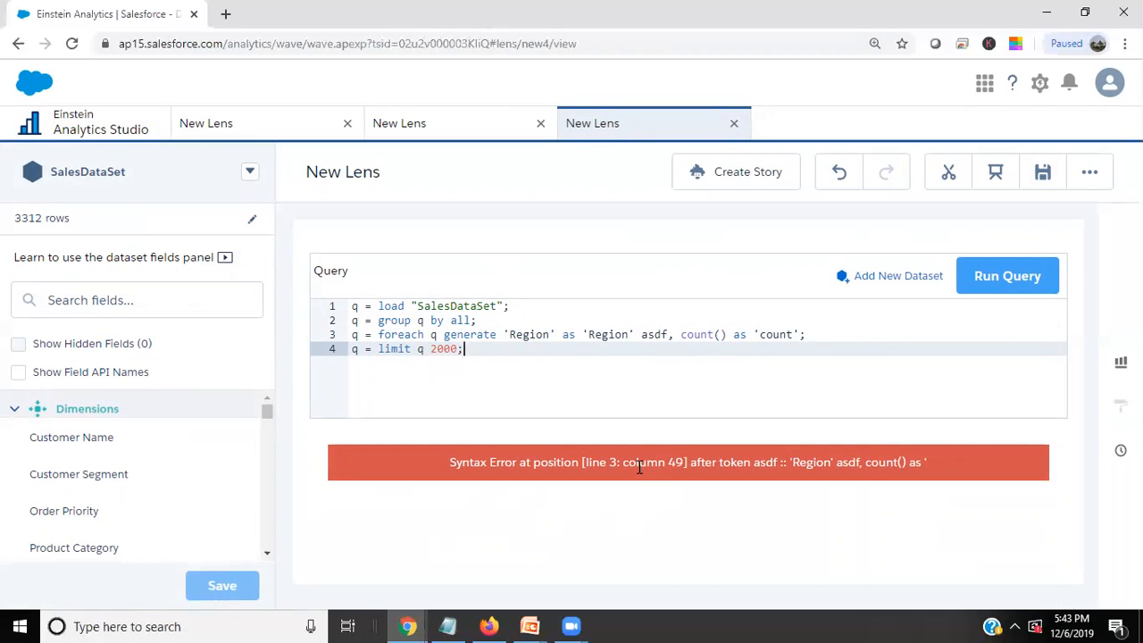
# Remove the asdf text and its leading space from the foreach statement.
pyautogui.doubleClick(641, 335)
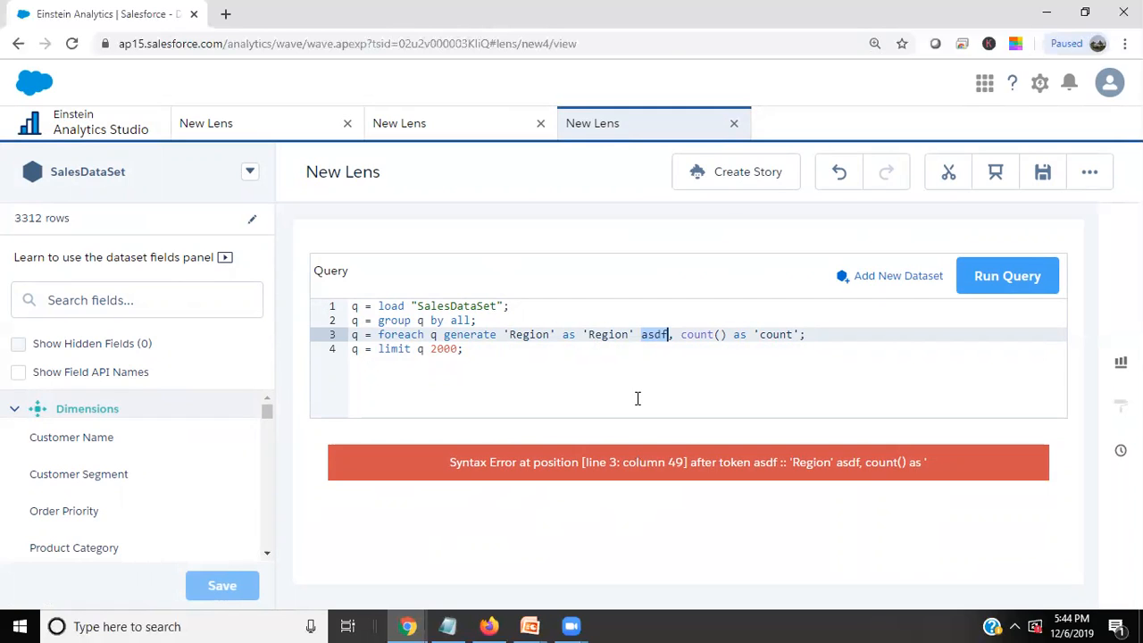
pyautogui.press('BackSpace')
pyautogui.press('BackSpace')
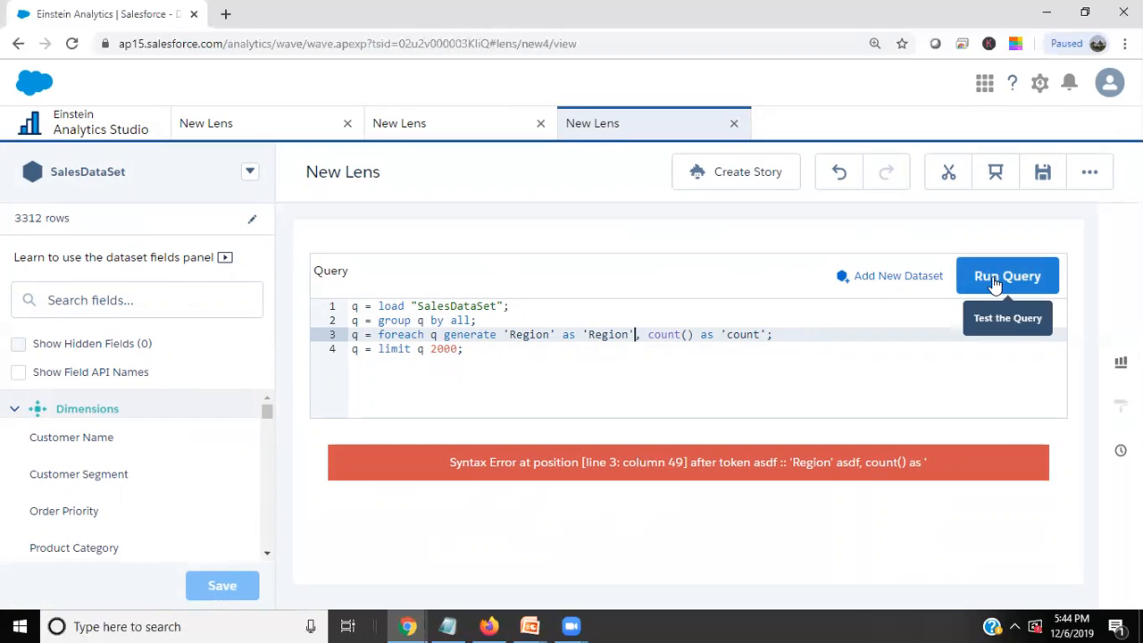
# Discard the lens with the edited query and open SalesDataSet in a fresh lens.
pyautogui.click(1089, 172)
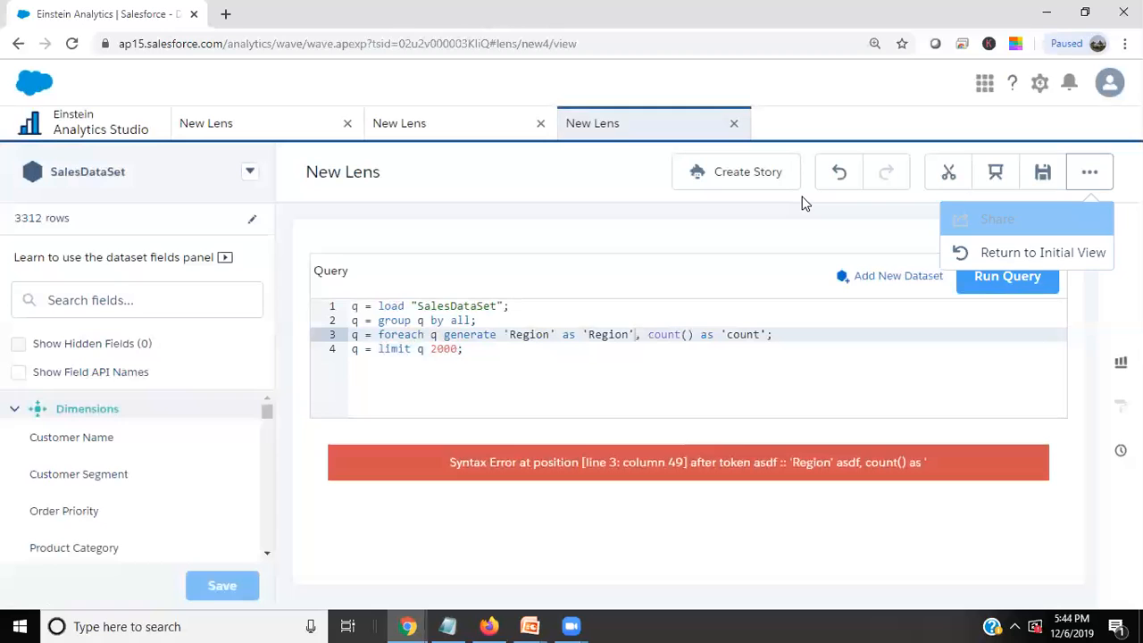
pyautogui.click(838, 173)
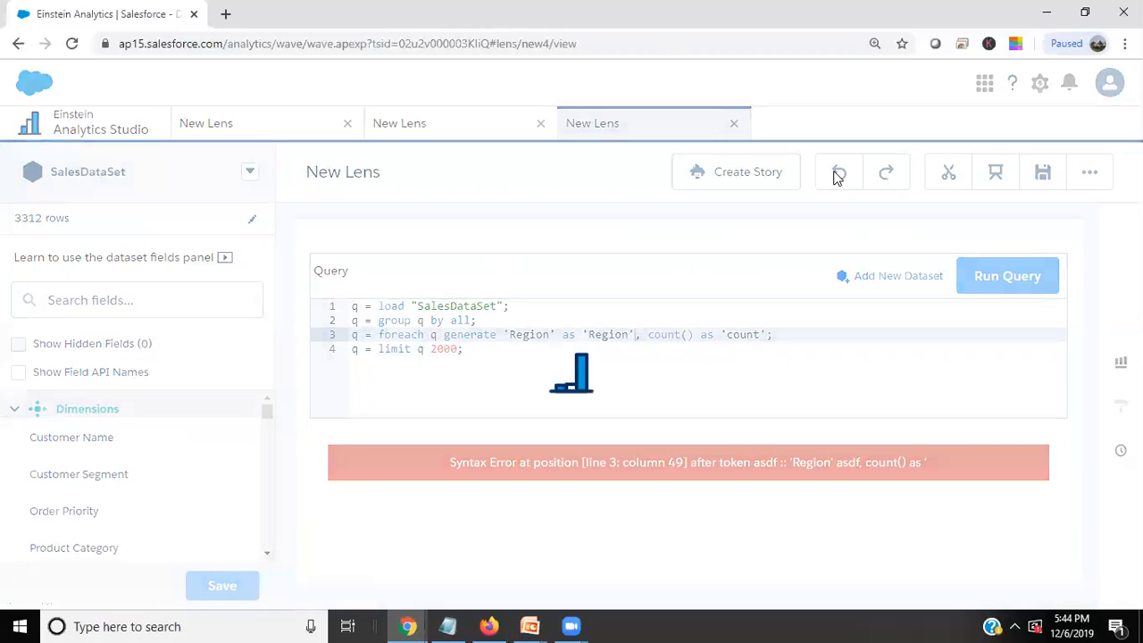
pyautogui.click(734, 123)
pyautogui.click(622, 397)
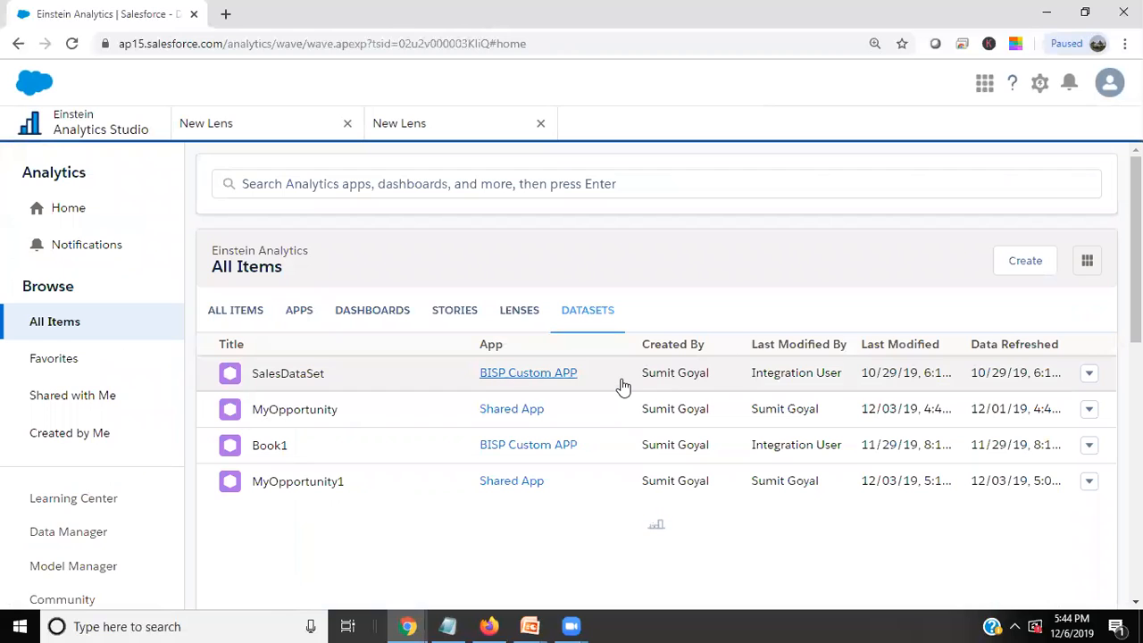
pyautogui.click(318, 375)
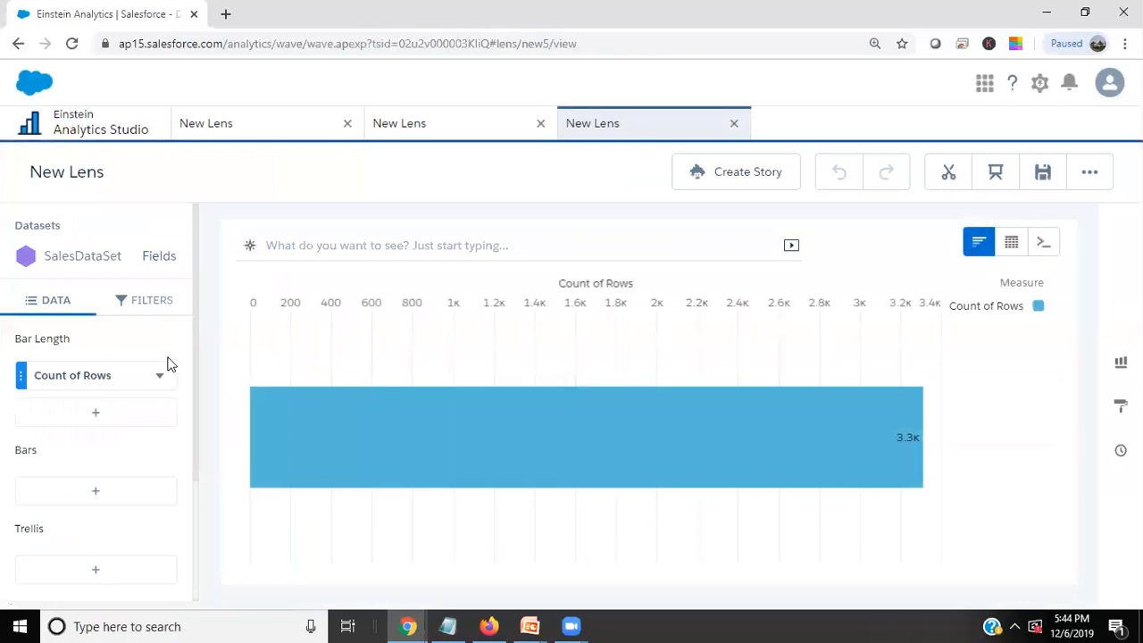
# Group the bars by Region, and replace that grouping with Product Sub-Category.
pyautogui.click(80, 500)
pyautogui.scroll(-3, 238, 494)
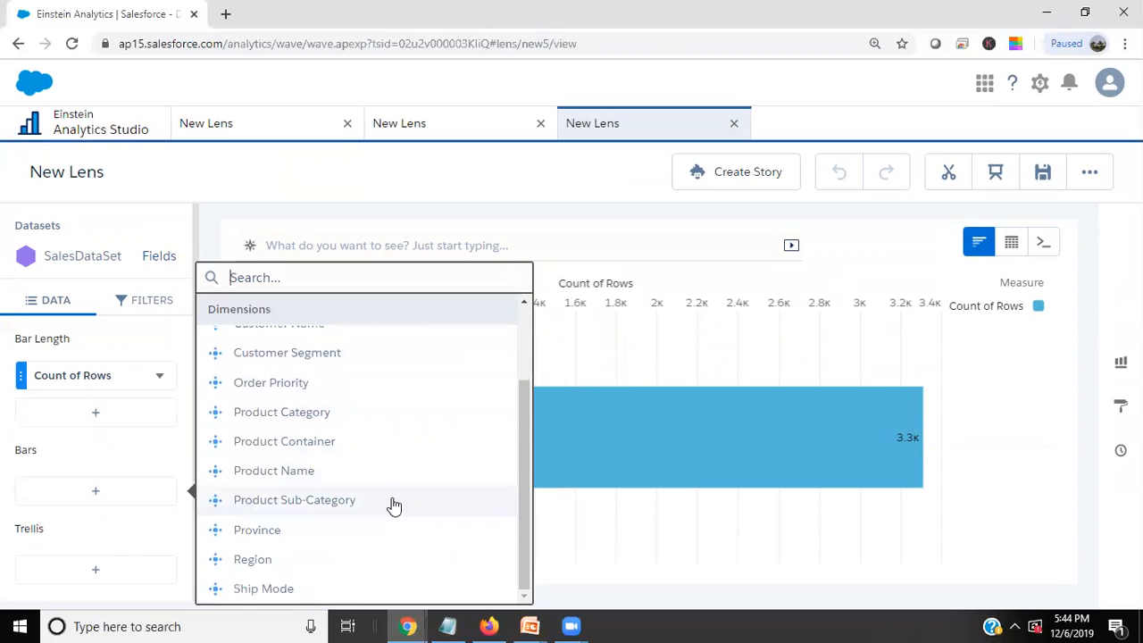
pyautogui.click(236, 563)
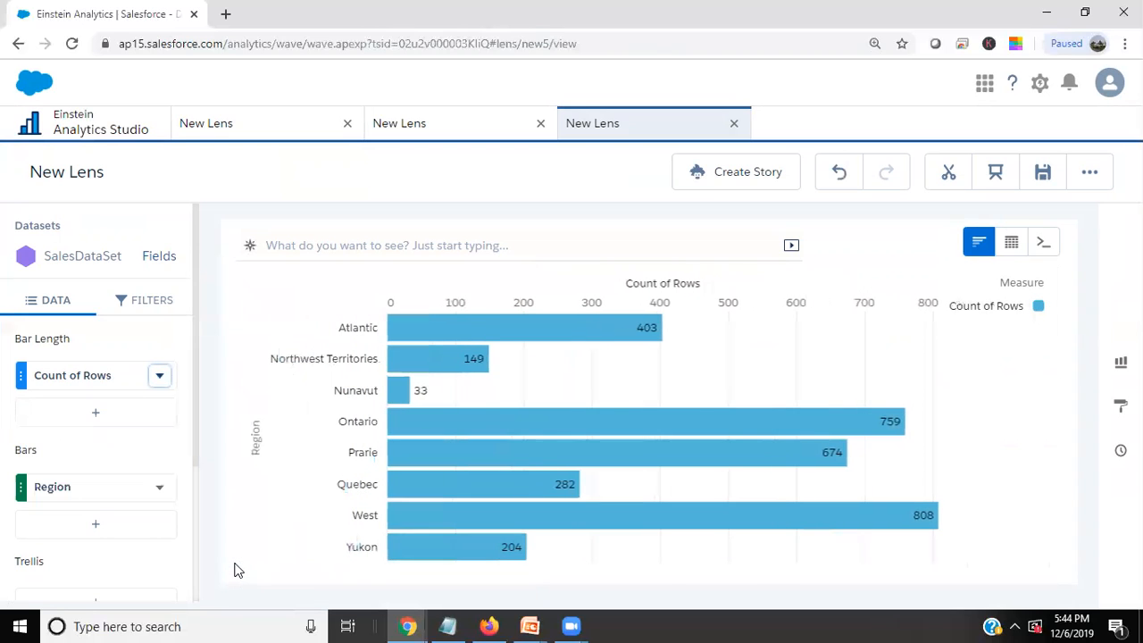
pyautogui.click(119, 495)
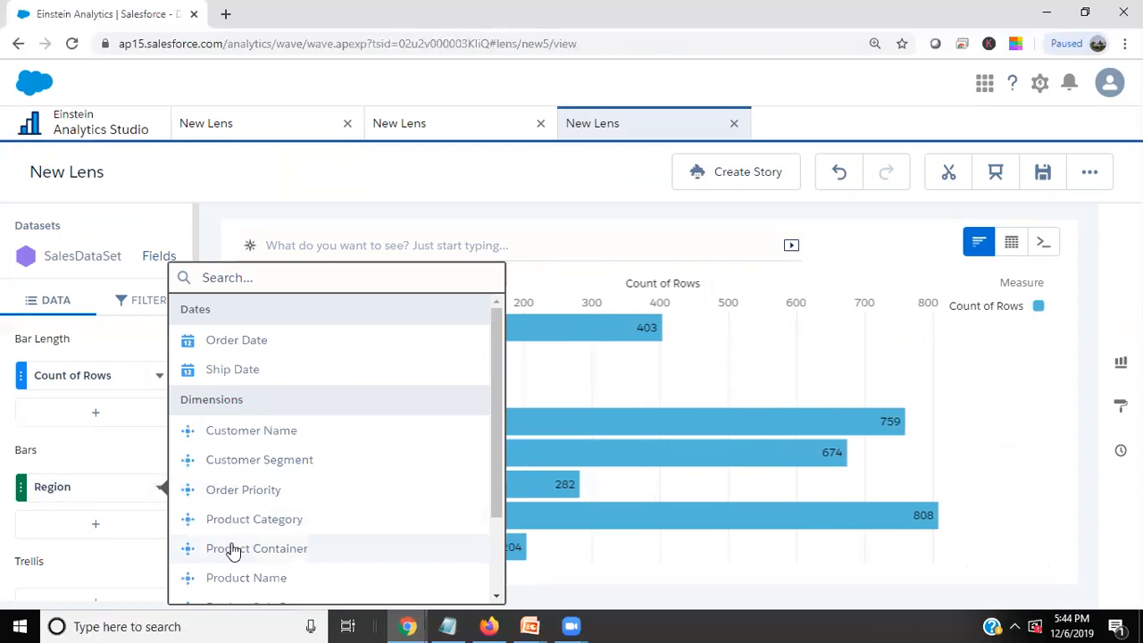
pyautogui.scroll(-3, 242, 516)
pyautogui.click(244, 500)
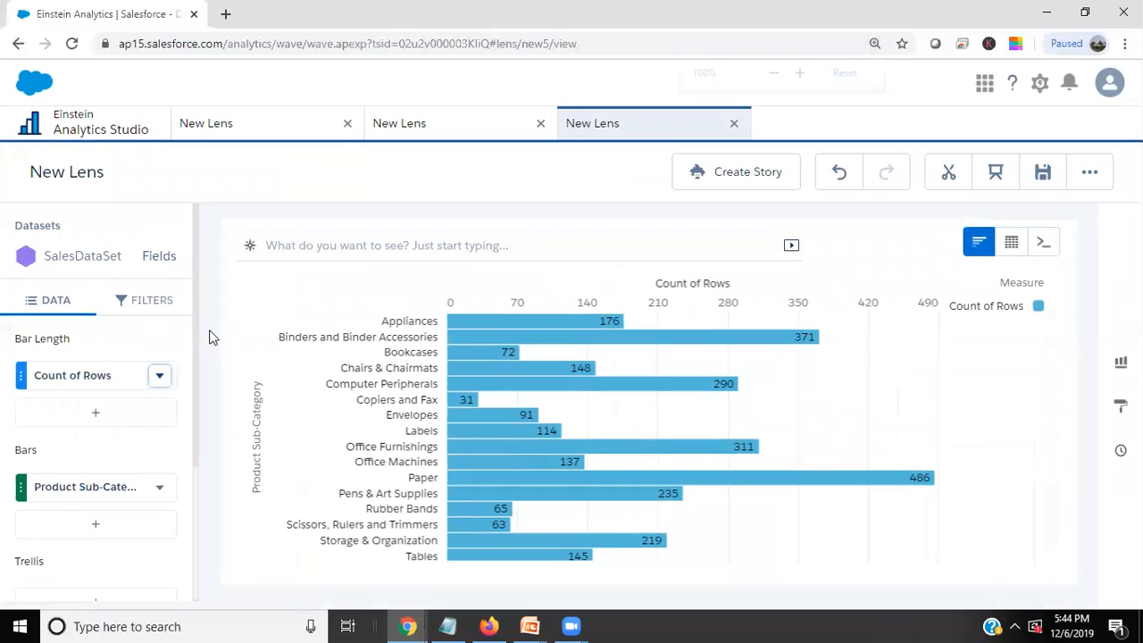
pyautogui.hotkey('ctrl', '-')
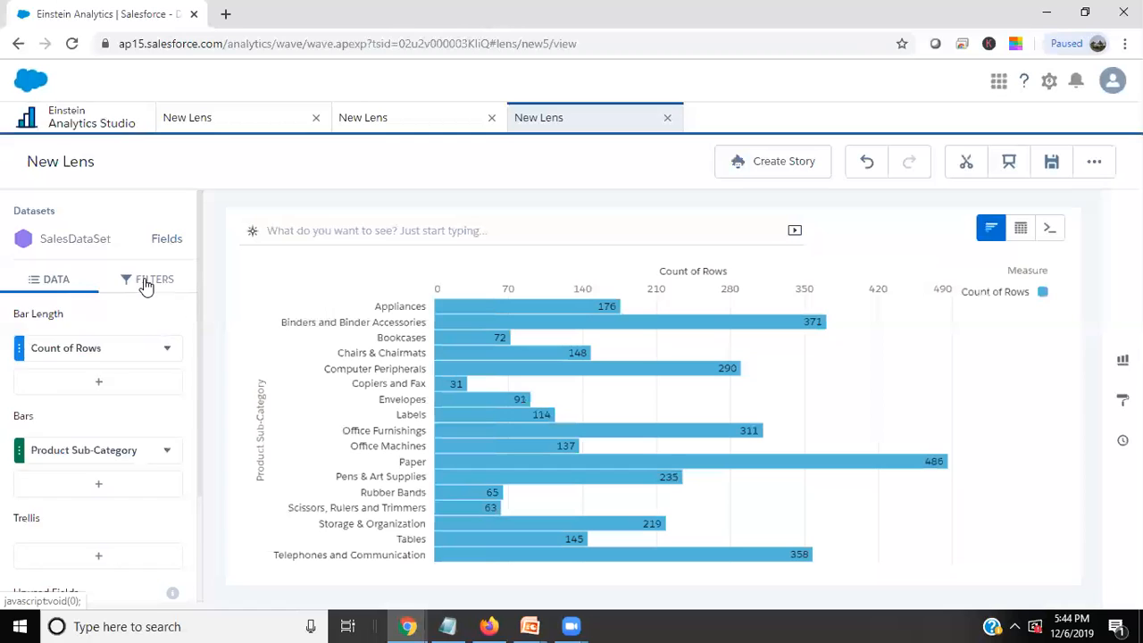
# Examine the filter values offered for Product Category and Product Sub-Category without adding a filter.
pyautogui.click(146, 280)
pyautogui.click(95, 350)
pyautogui.scroll(-5, 337, 500)
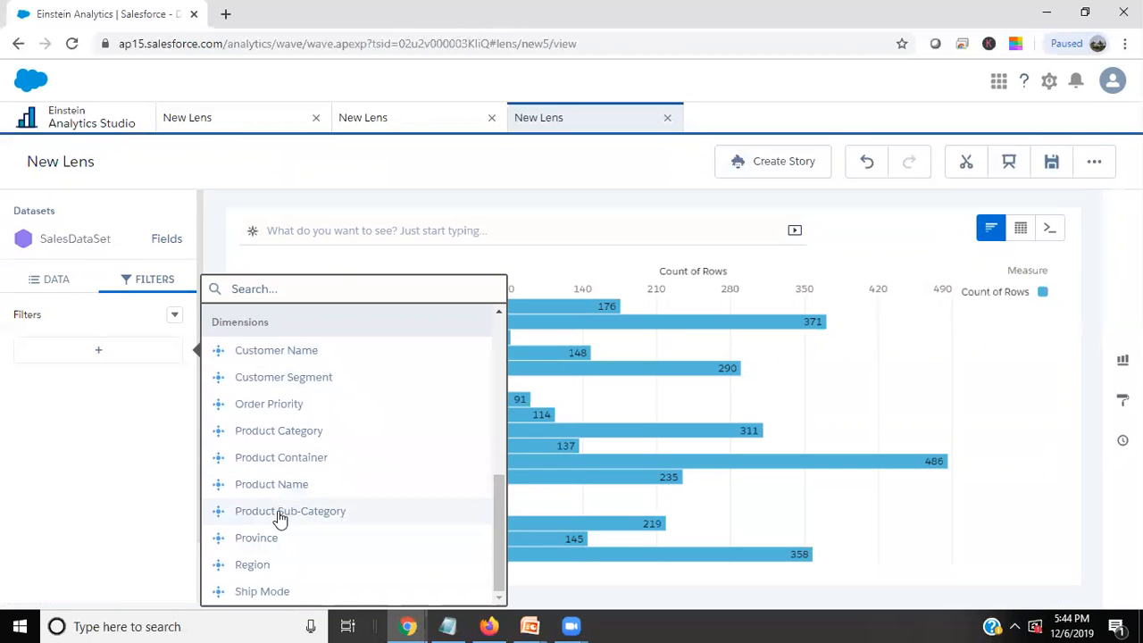
pyautogui.click(264, 432)
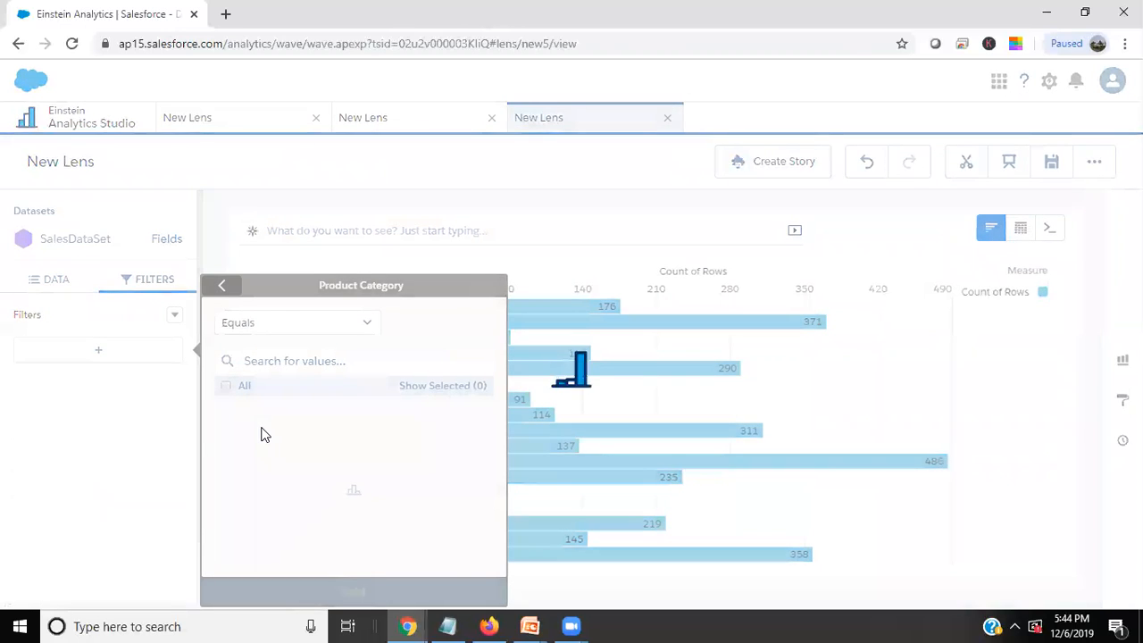
pyautogui.click(221, 285)
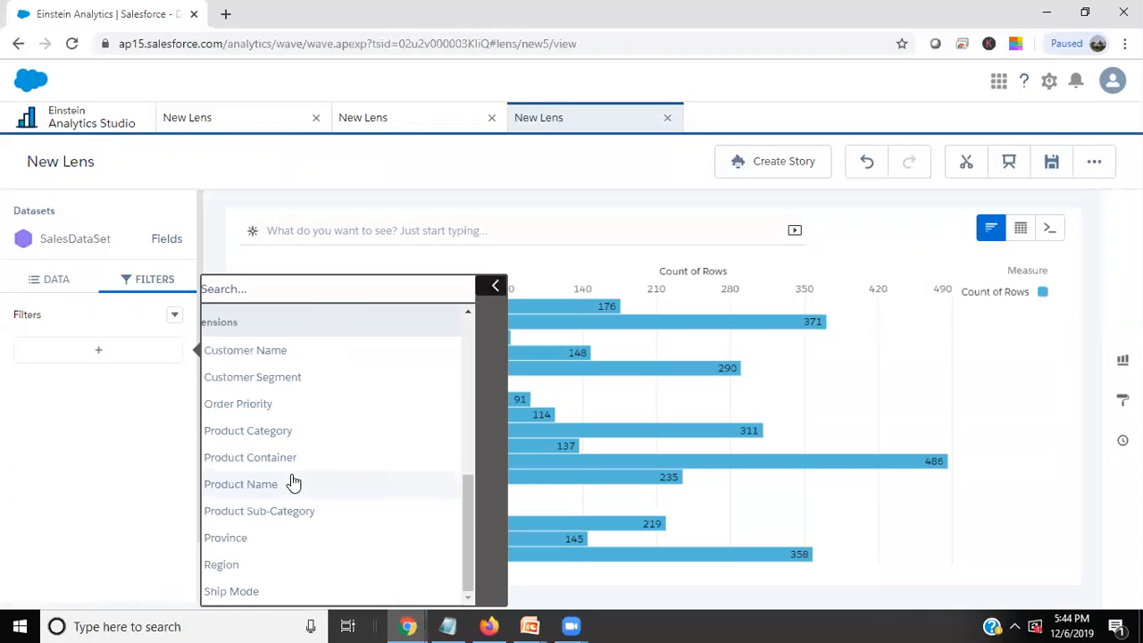
pyautogui.click(248, 510)
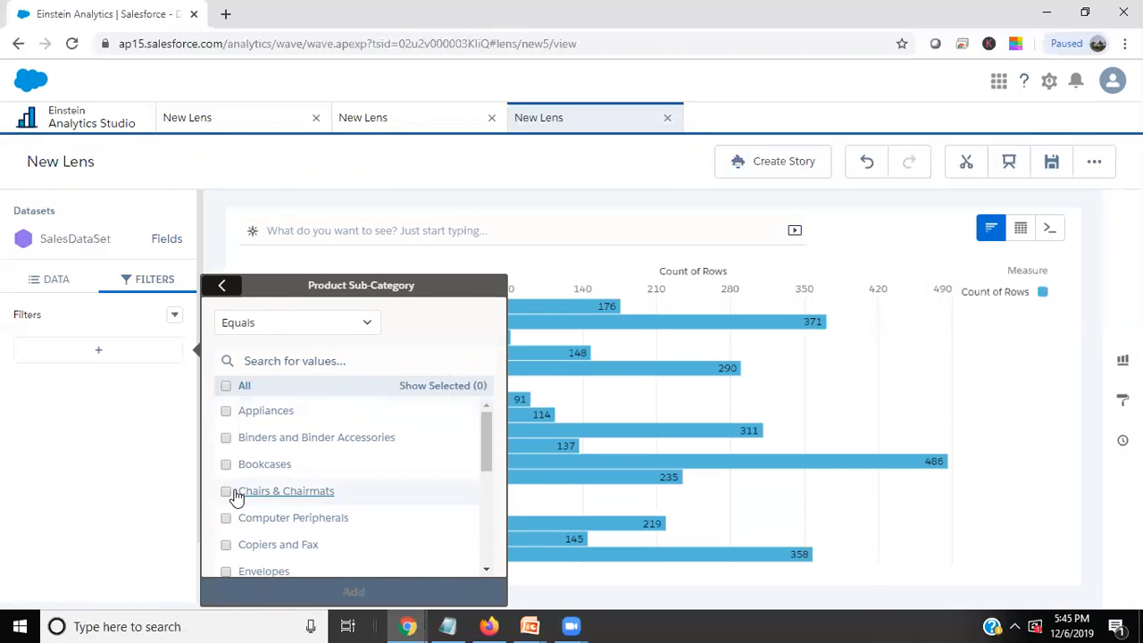
pyautogui.click(222, 285)
# Add a filter that keeps only rows whose Order Priority equals High.
pyautogui.click(272, 410)
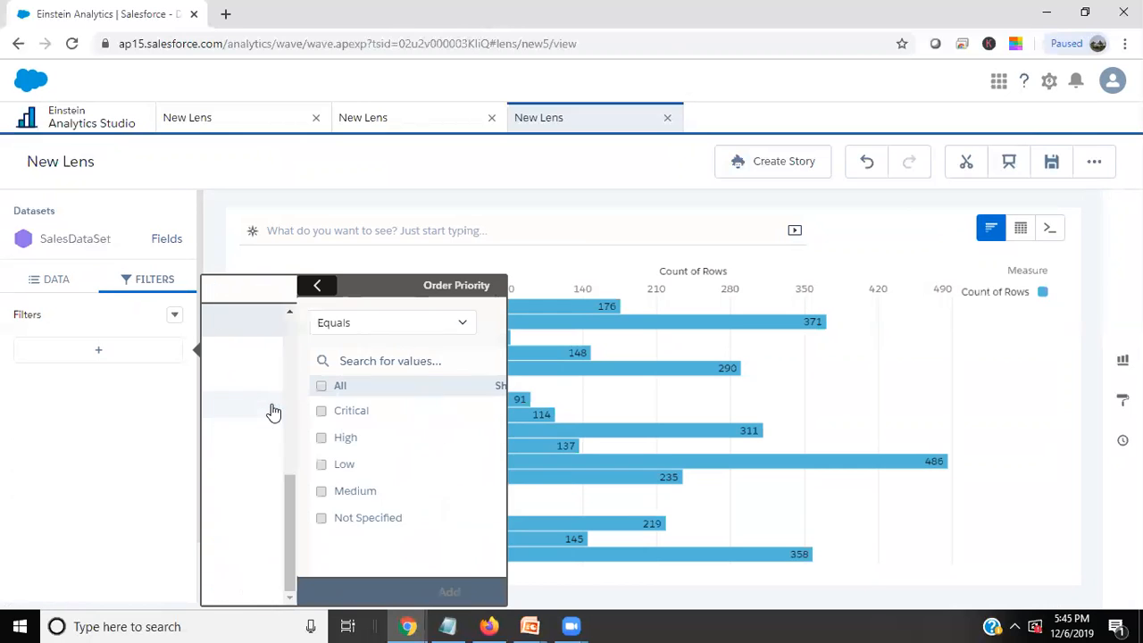
pyautogui.click(226, 437)
pyautogui.click(226, 492)
pyautogui.click(225, 491)
pyautogui.click(345, 591)
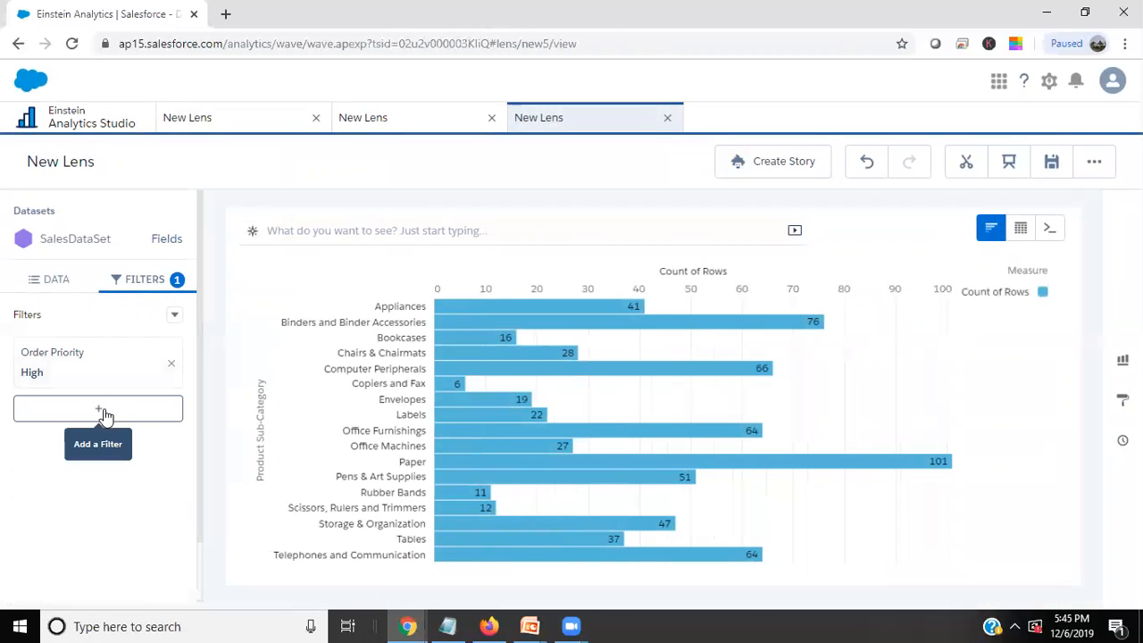
# Add a second filter that keeps only rows whose Ship Mode equals Express Air.
pyautogui.click(109, 409)
pyautogui.scroll(-2, 356, 510)
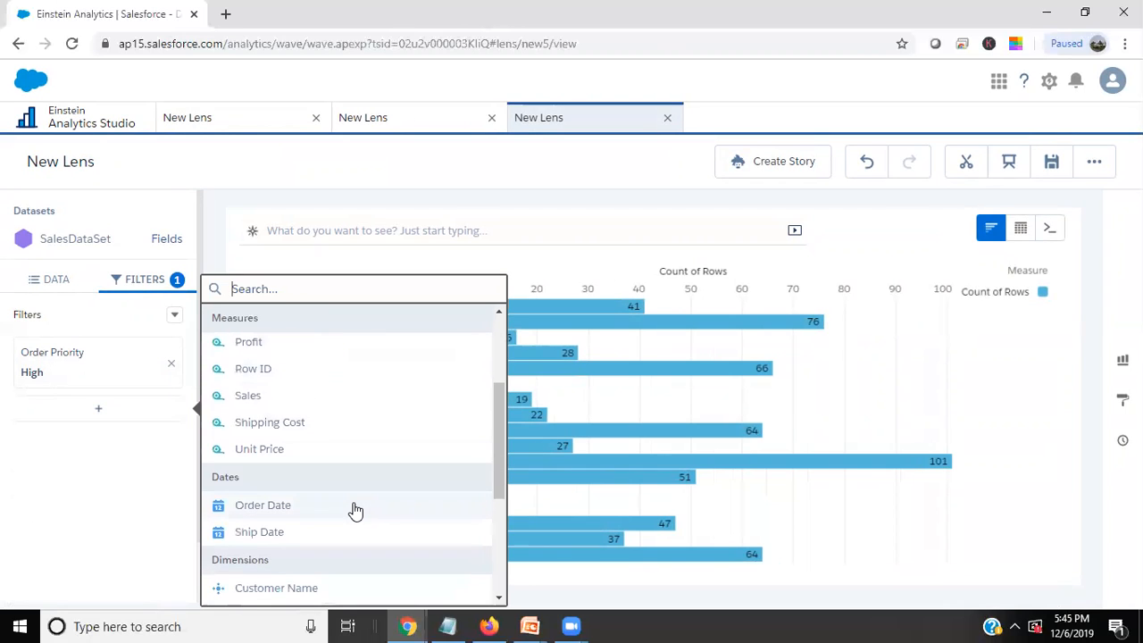
pyautogui.scroll(-3, 356, 509)
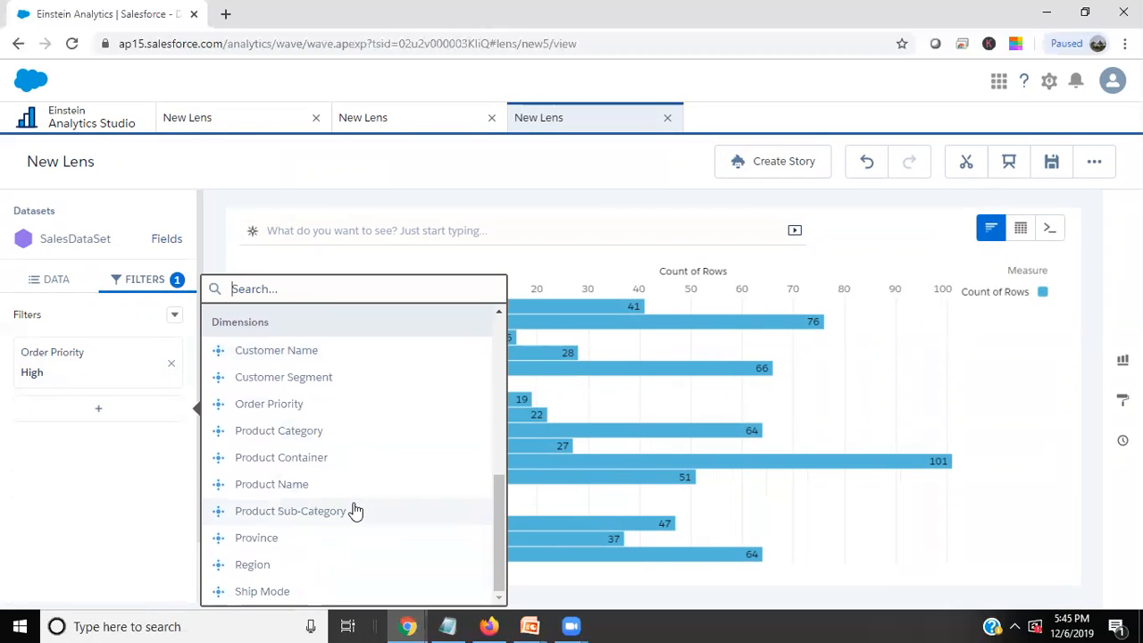
pyautogui.click(269, 593)
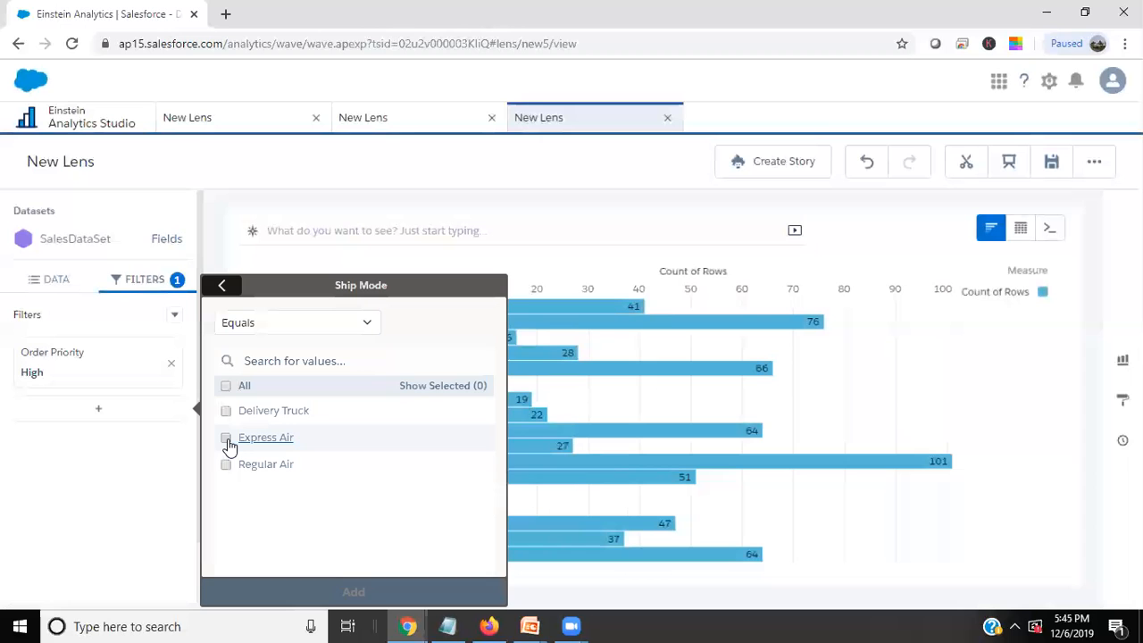
pyautogui.click(226, 437)
pyautogui.click(350, 592)
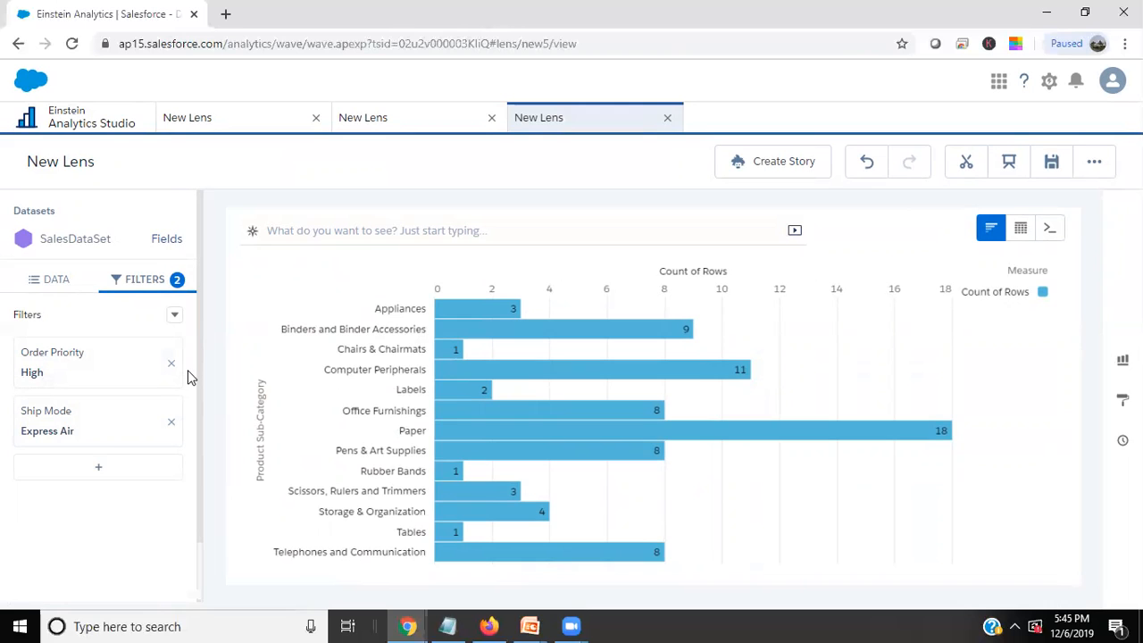
# Examine the Order_Priority and Ship_Mode filter definitions in the lens JSON and return to the chart.
pyautogui.hotkey('ctrl', 'e')
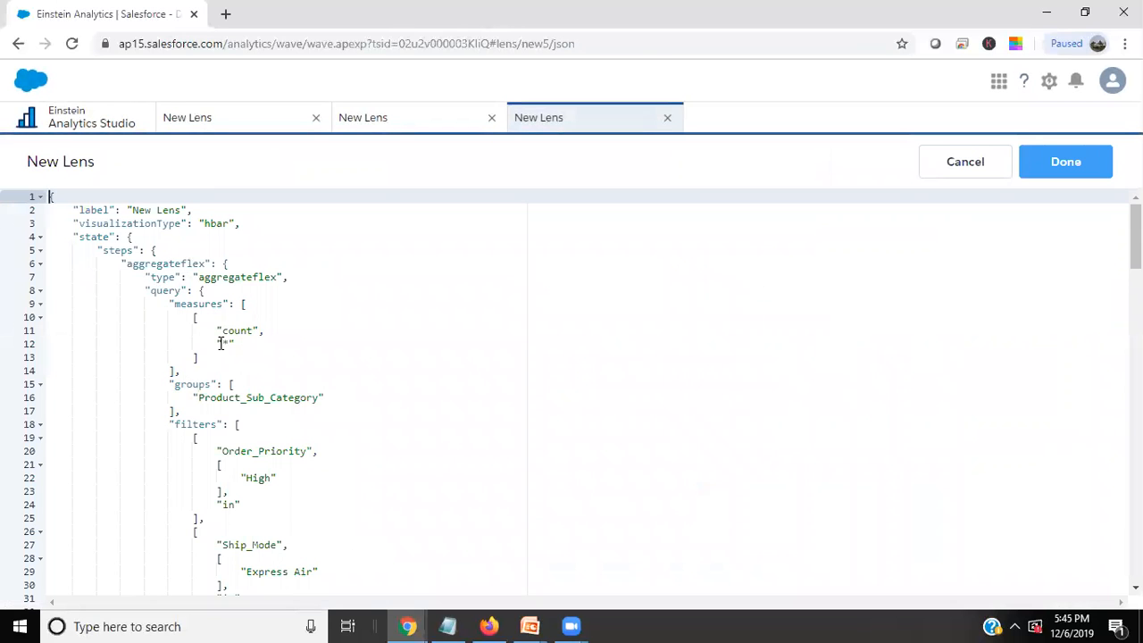
pyautogui.scroll(-1, 205, 433)
pyautogui.moveTo(175, 374); pyautogui.dragTo(220, 455)
pyautogui.moveTo(204, 496); pyautogui.dragTo(223, 536)
pyautogui.scroll(-3, 228, 535)
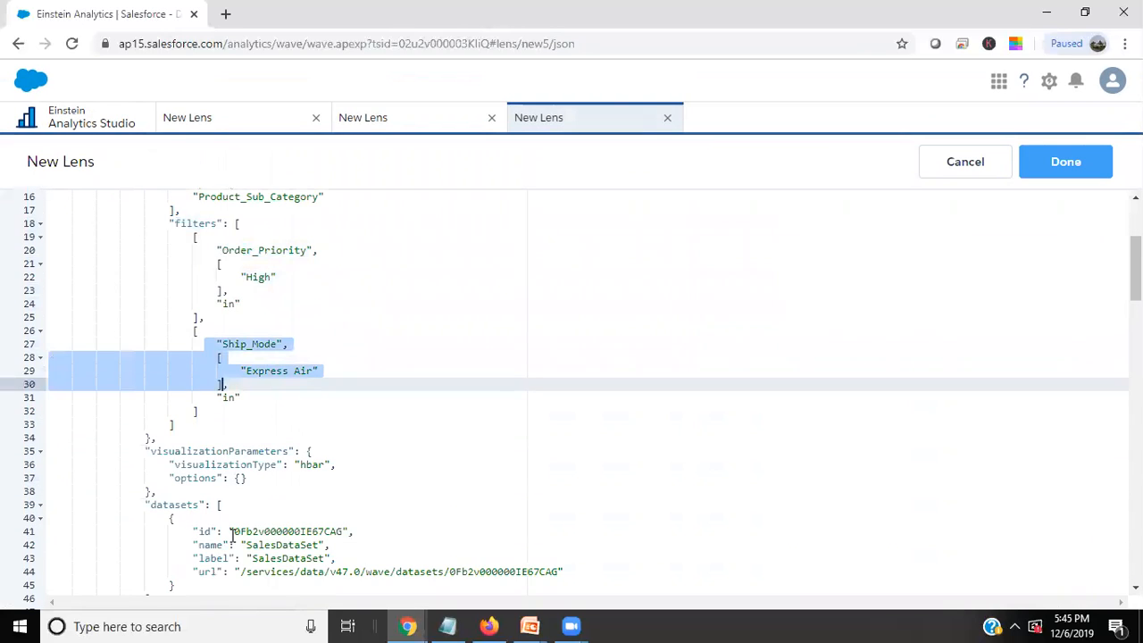
pyautogui.scroll(1, 301, 485)
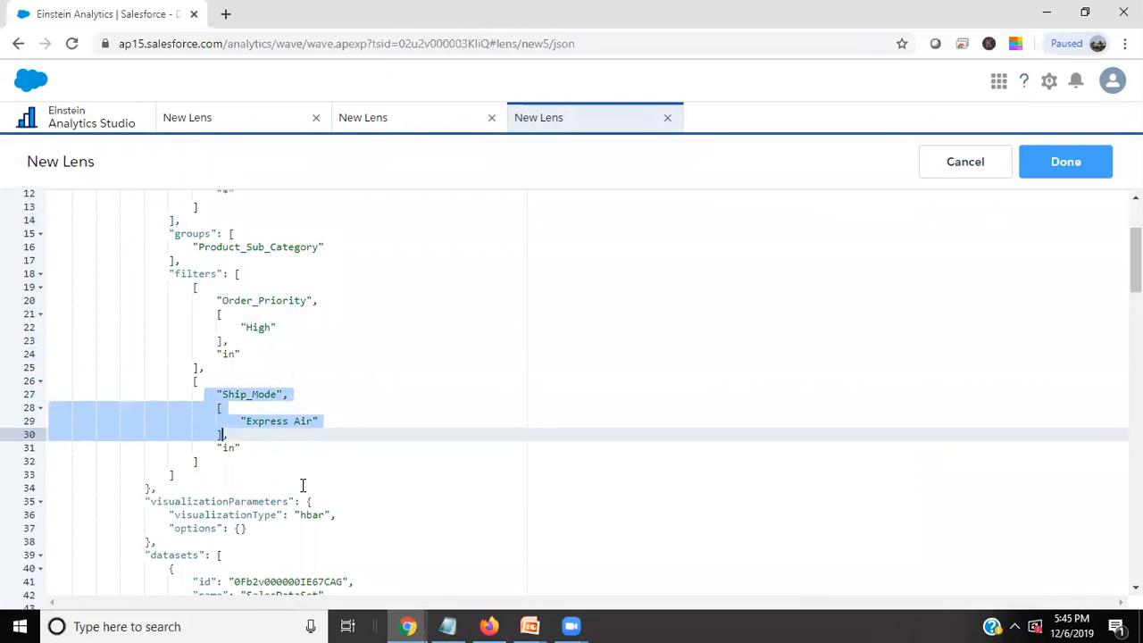
pyautogui.click(1055, 176)
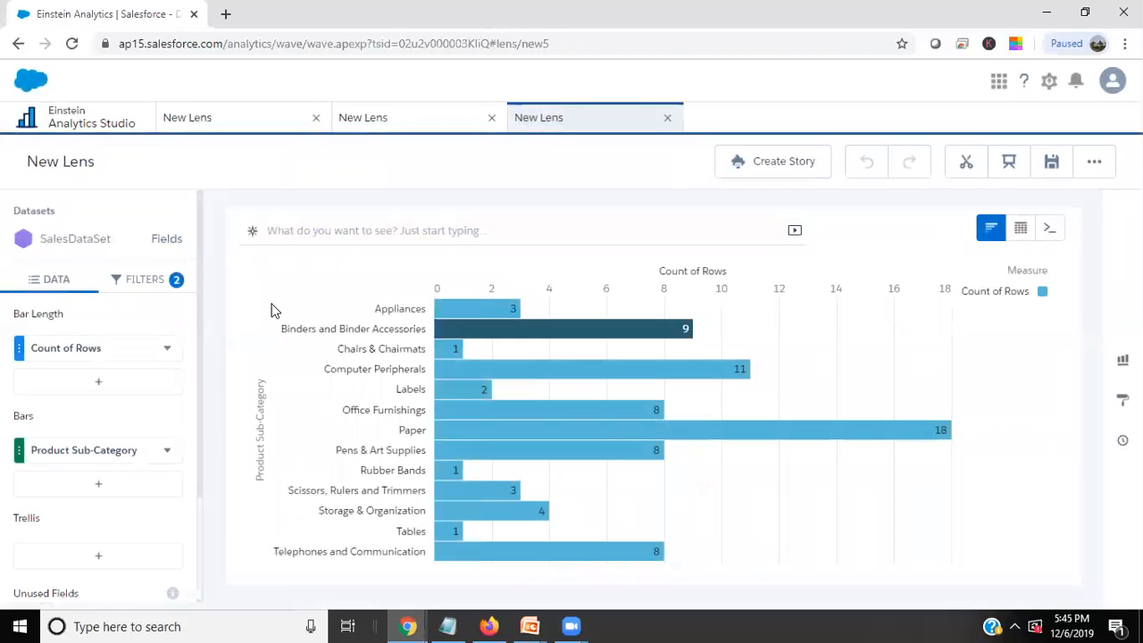
# Add filter logic to the two filters, change it to 1 OR 2, and apply it.
pyautogui.click(150, 280)
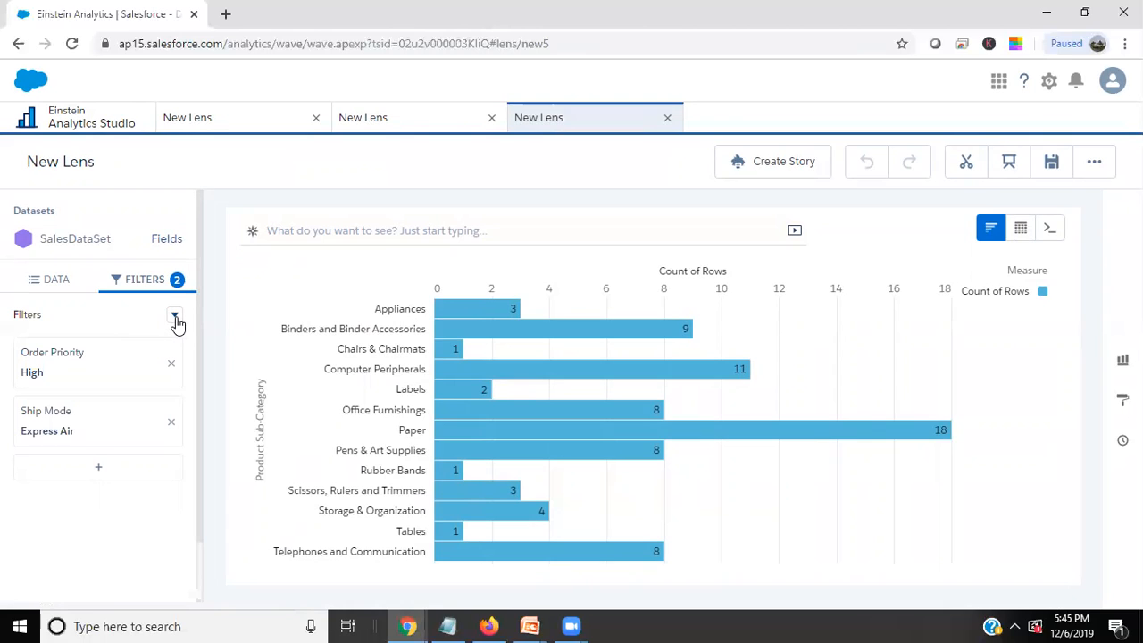
pyautogui.click(175, 320)
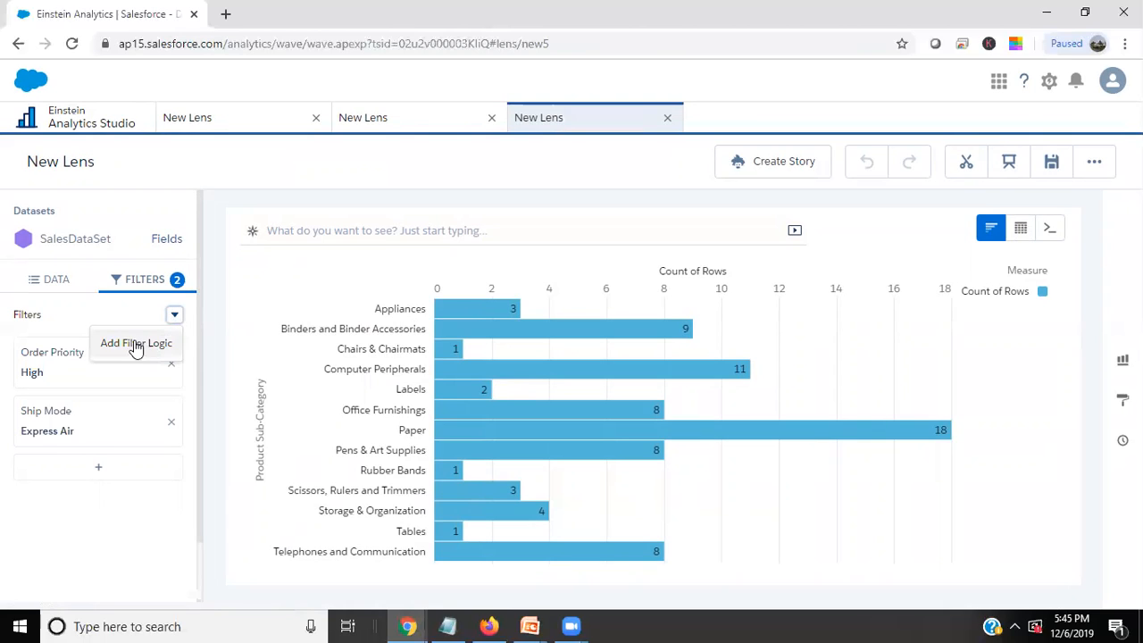
pyautogui.click(128, 349)
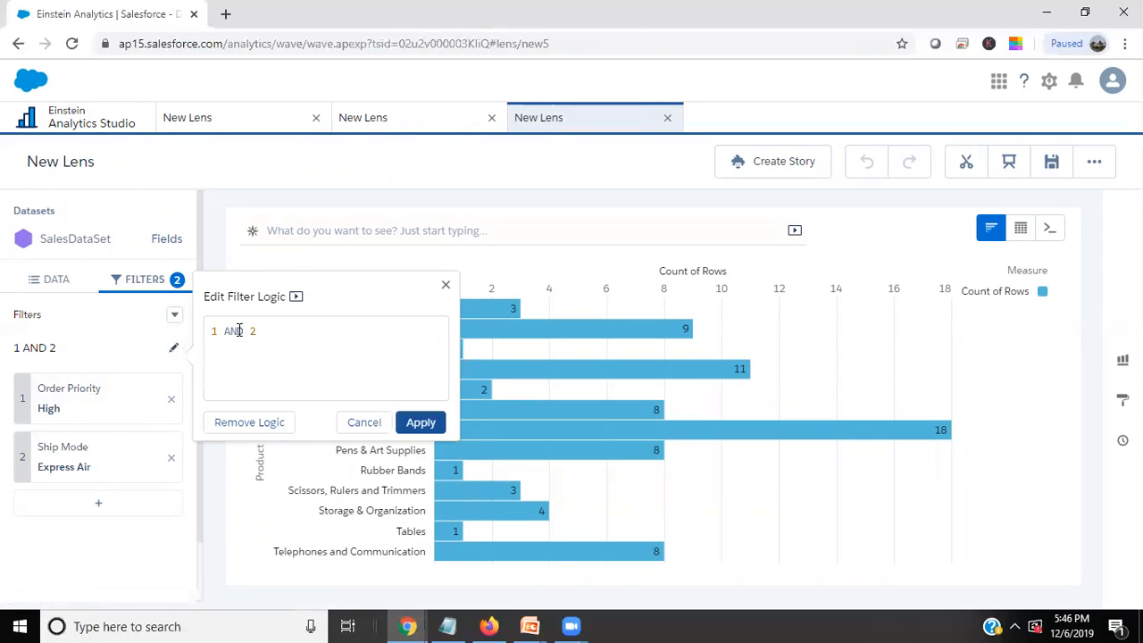
pyautogui.click(244, 328)
pyautogui.press('BackSpace')
pyautogui.press('BackSpace')
pyautogui.press('BackSpace')
pyautogui.write('OR')
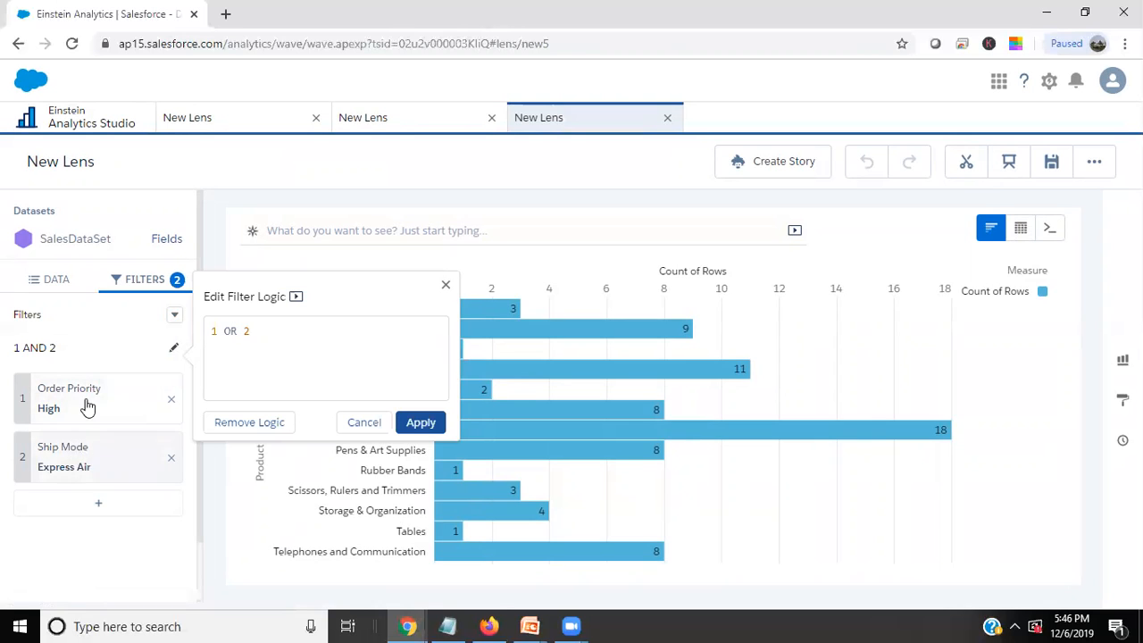
pyautogui.click(427, 421)
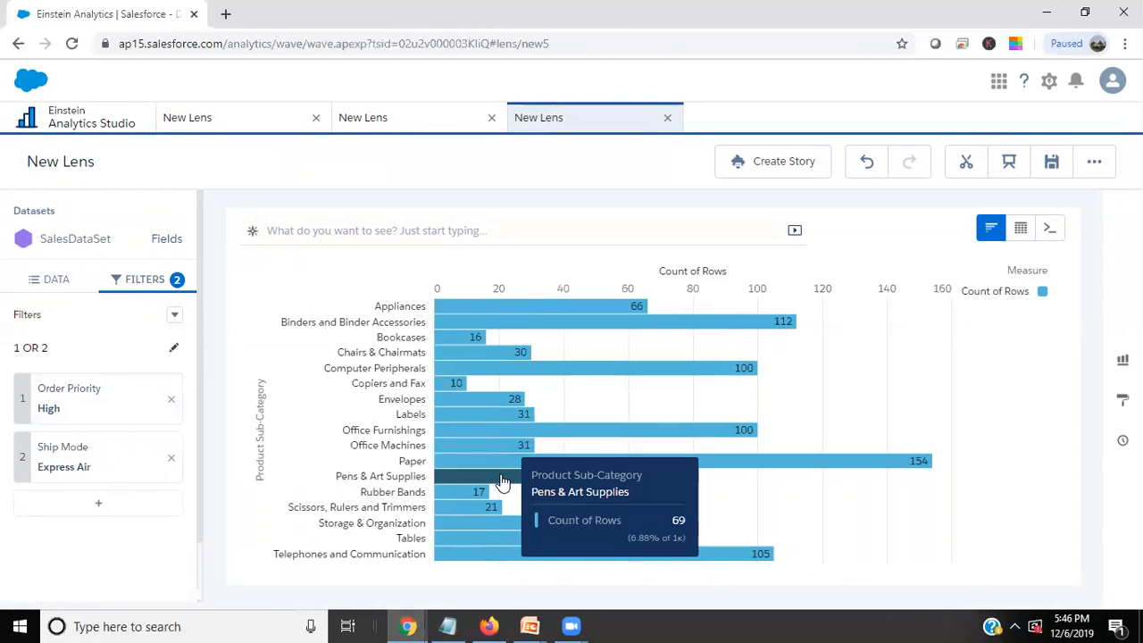
# Open the lens JSON and examine the booleanFilterLogic entry beneath the filters.
pyautogui.hotkey('ctrl', 'e')
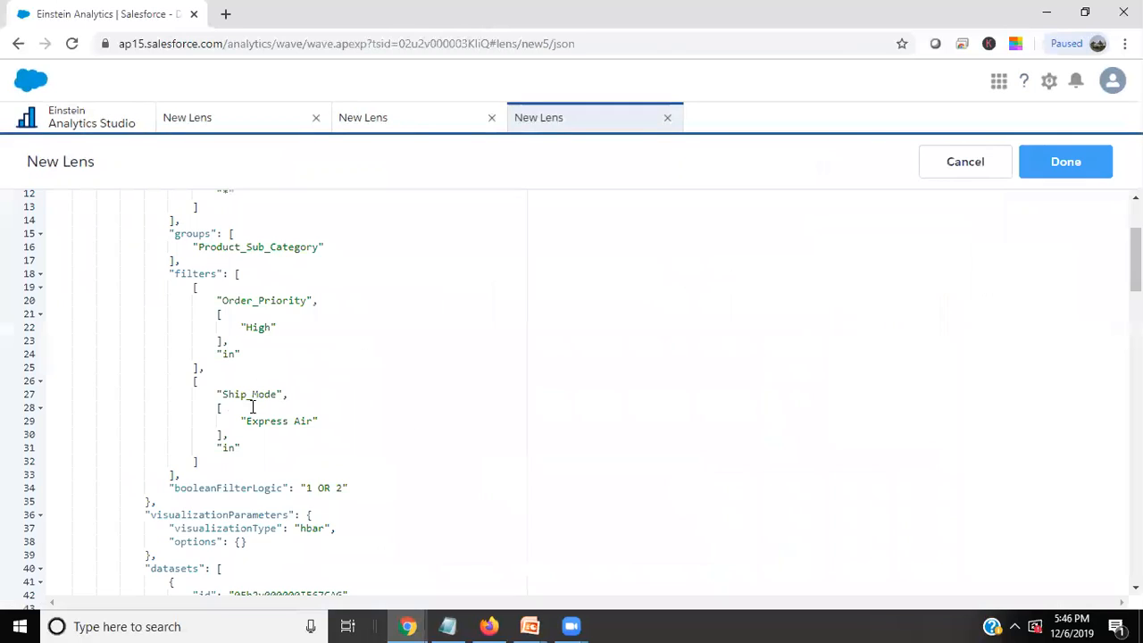
pyautogui.moveTo(166, 489); pyautogui.dragTo(348, 488)
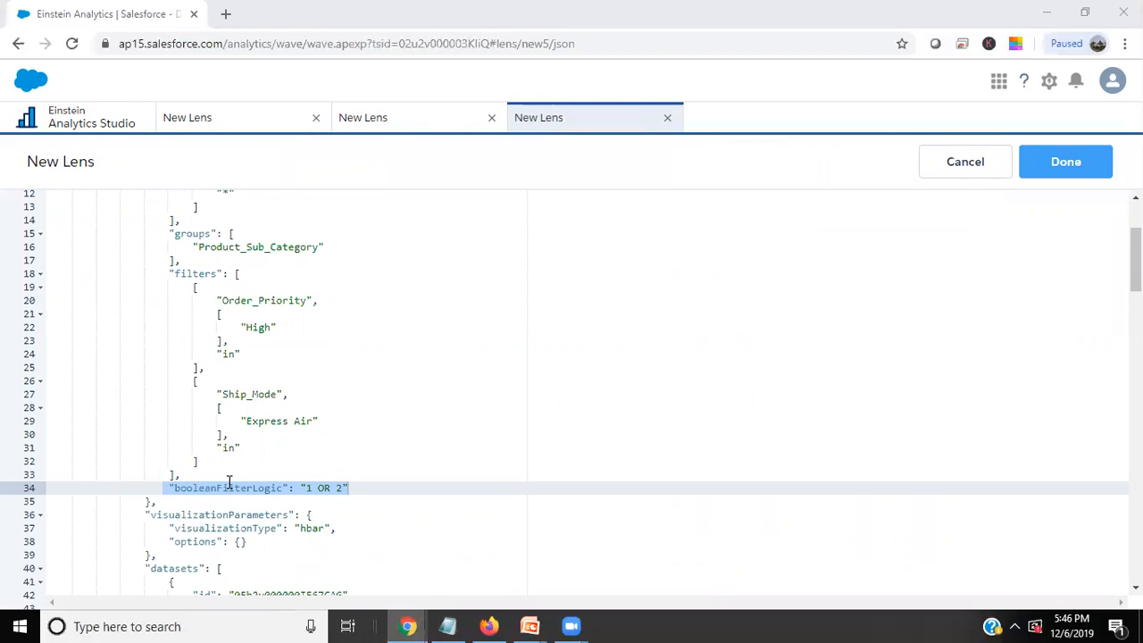
pyautogui.moveTo(174, 488); pyautogui.dragTo(364, 488)
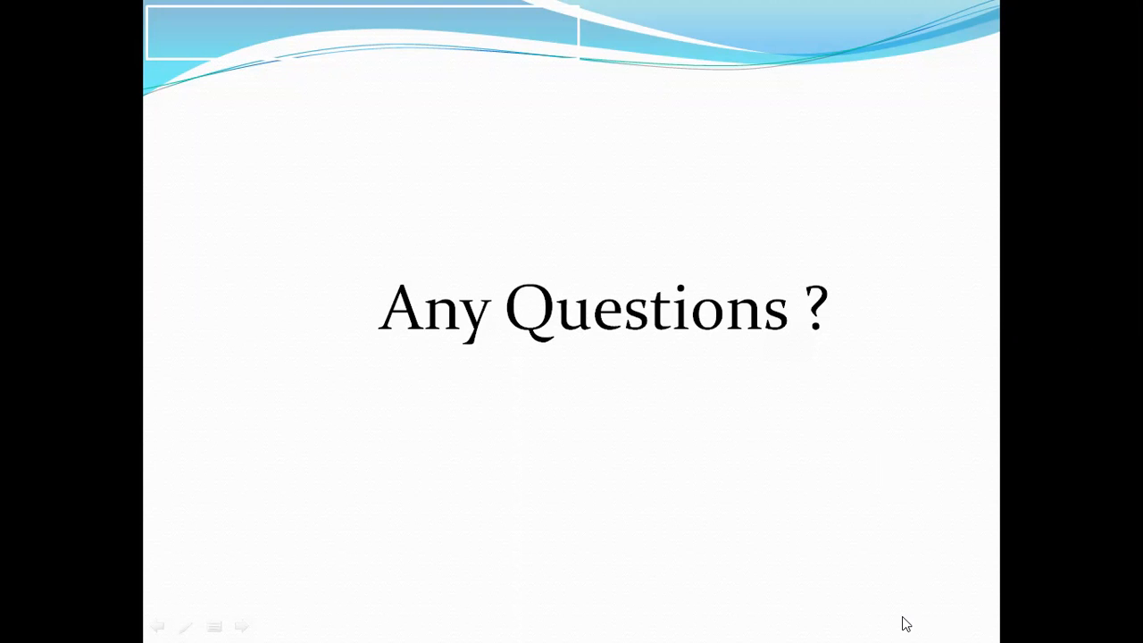
pyautogui.click(689, 402)
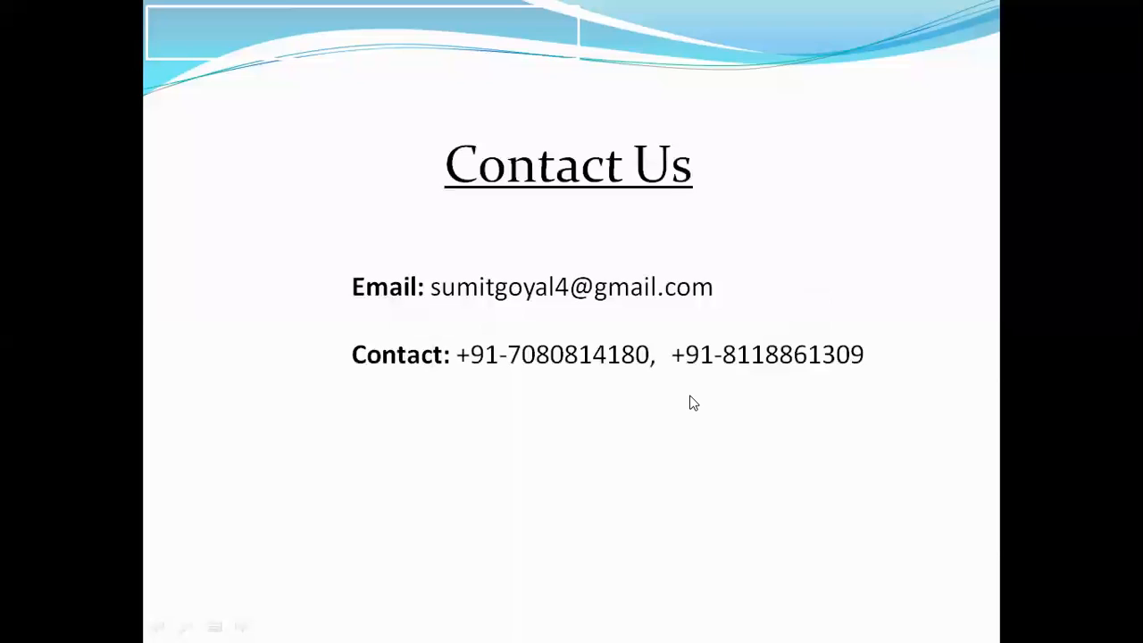